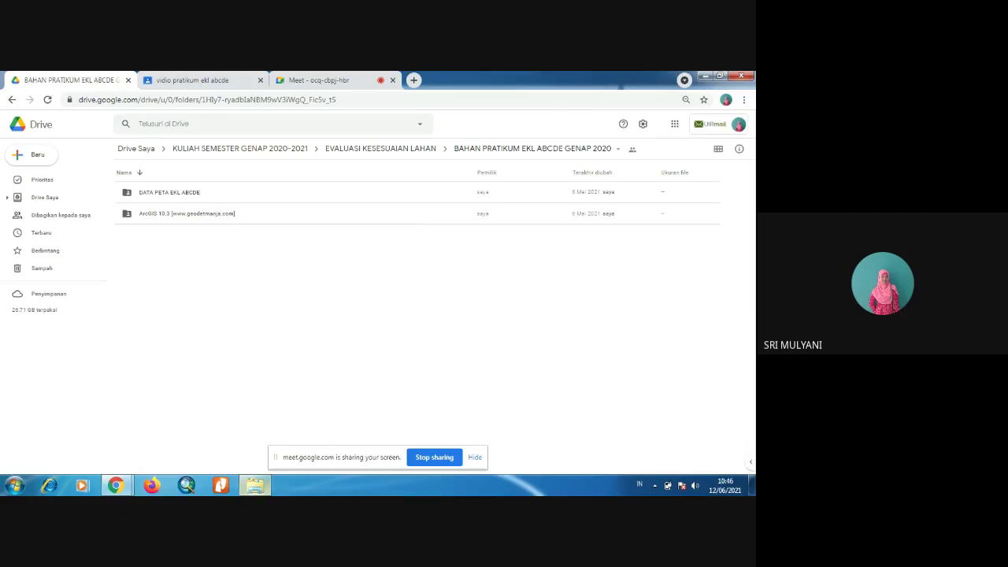
In the file explorer, open the EVALUASI KESESUAIAN LAHAN GENAP 2020-2021 folder inside DATA_KULIAH_UIR_2021 on drive D.
{"action": "left_click", "coordinate": [255, 485]}
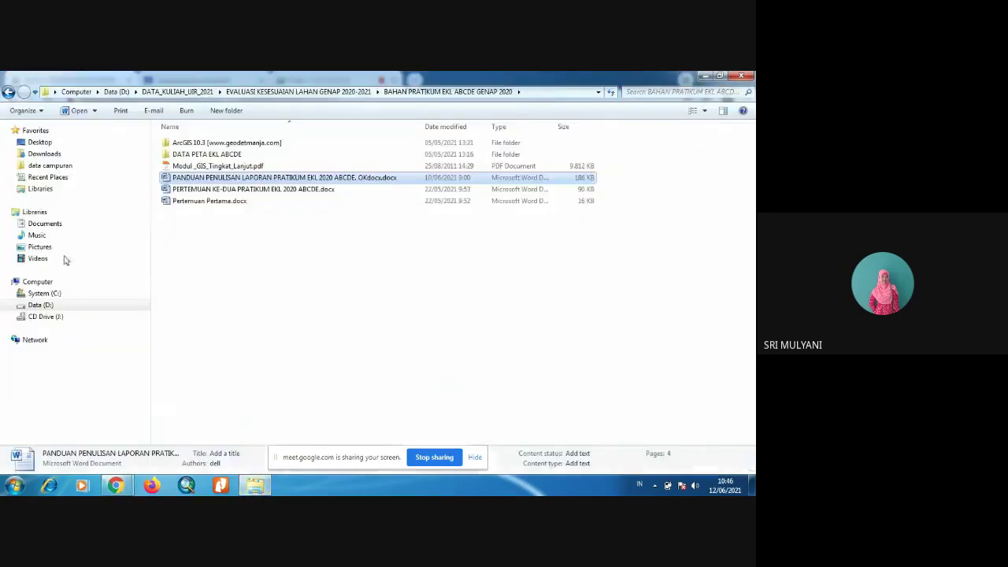
{"action": "left_click", "coordinate": [41, 308]}
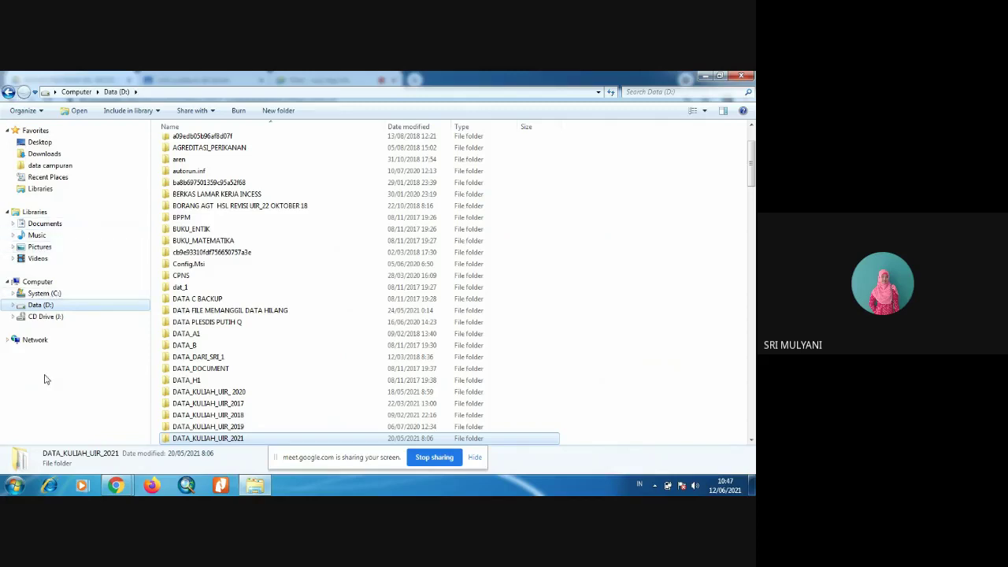
{"action": "left_click", "coordinate": [58, 309]}
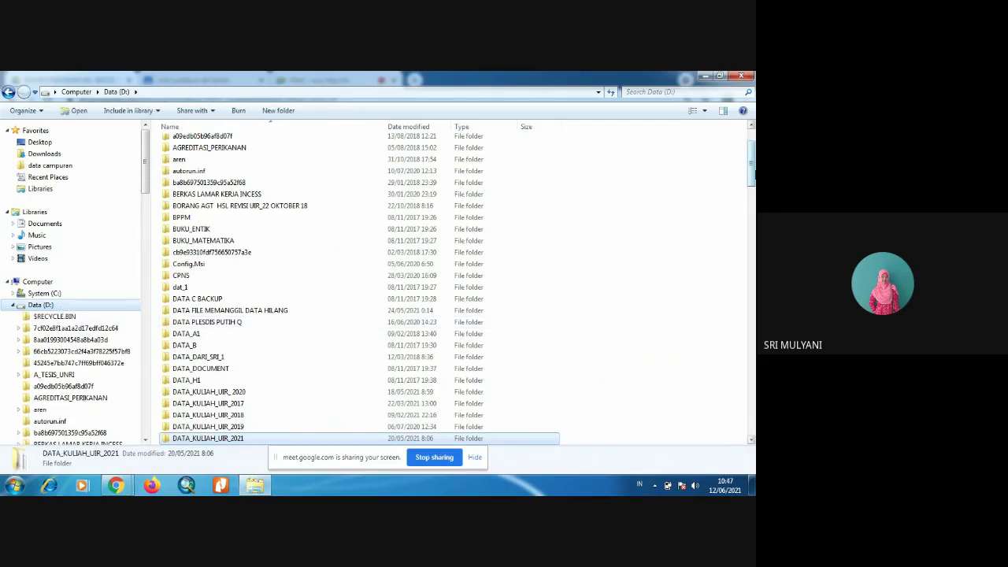
{"action": "scroll", "coordinate": [752, 170], "scroll_direction": "down", "scroll_amount": 5}
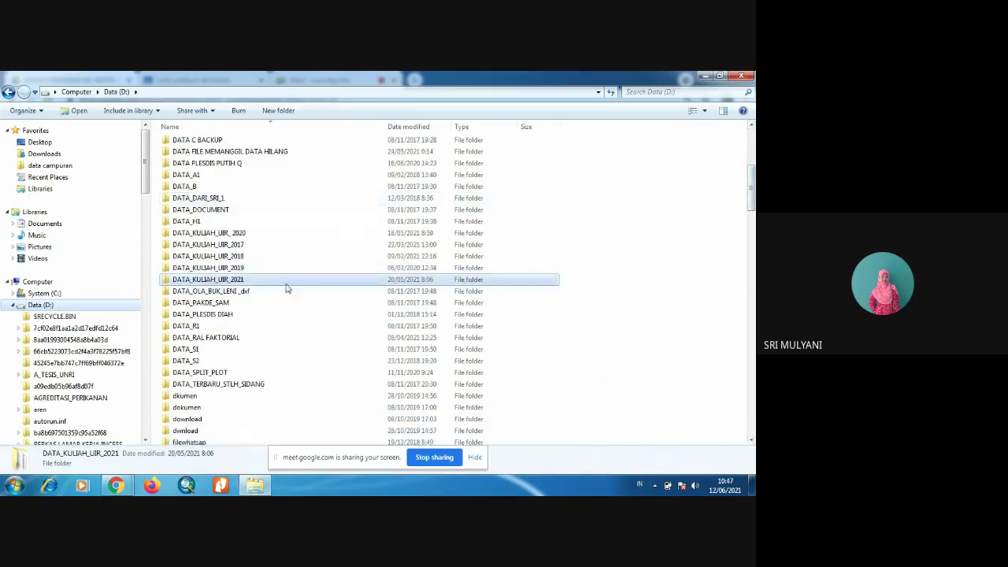
{"action": "double_click", "coordinate": [285, 281]}
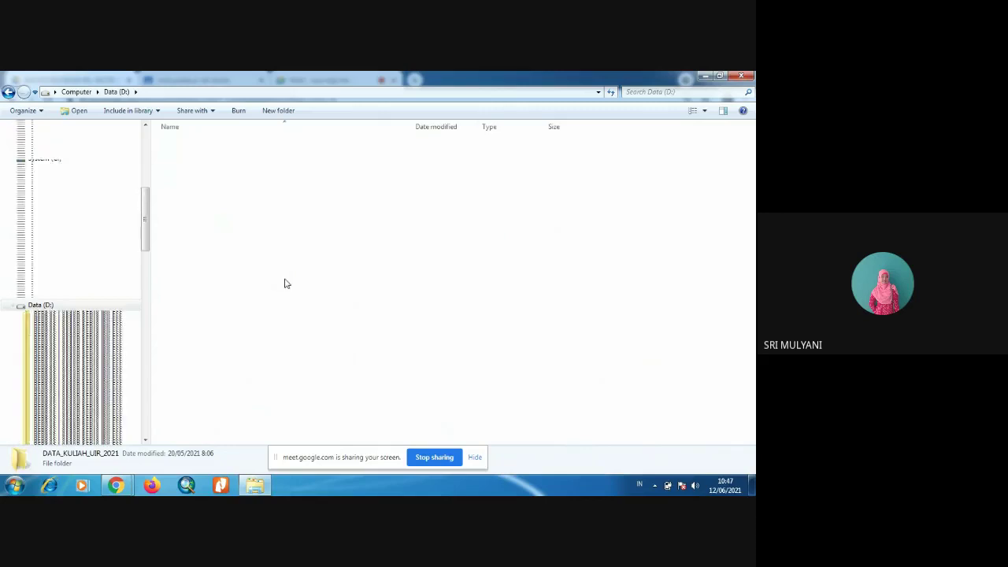
{"action": "double_click", "coordinate": [231, 259]}
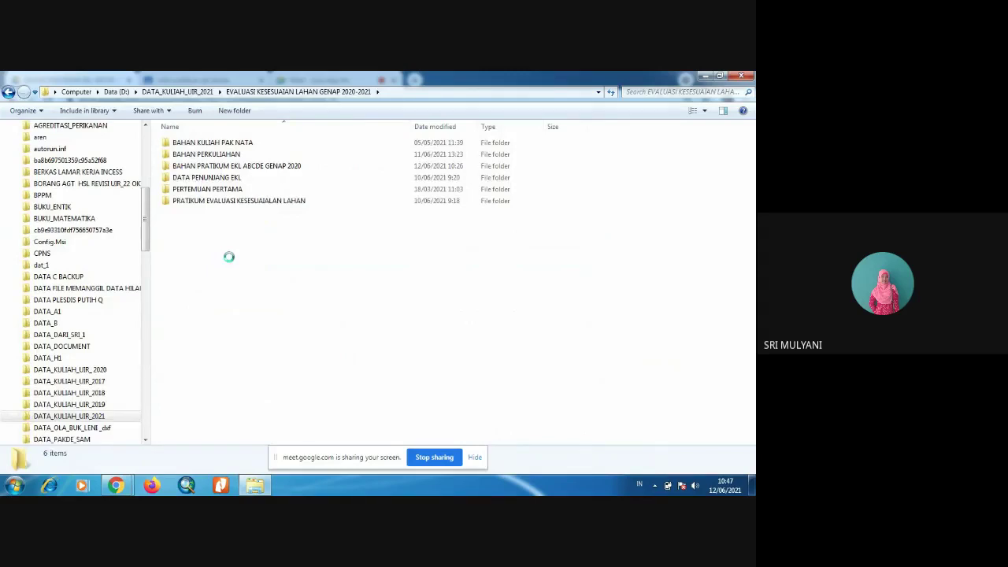
Create a folder named DATA PRATIKUM EKL ABCDE OK in the current folder and open it.
{"action": "right_click", "coordinate": [229, 258]}
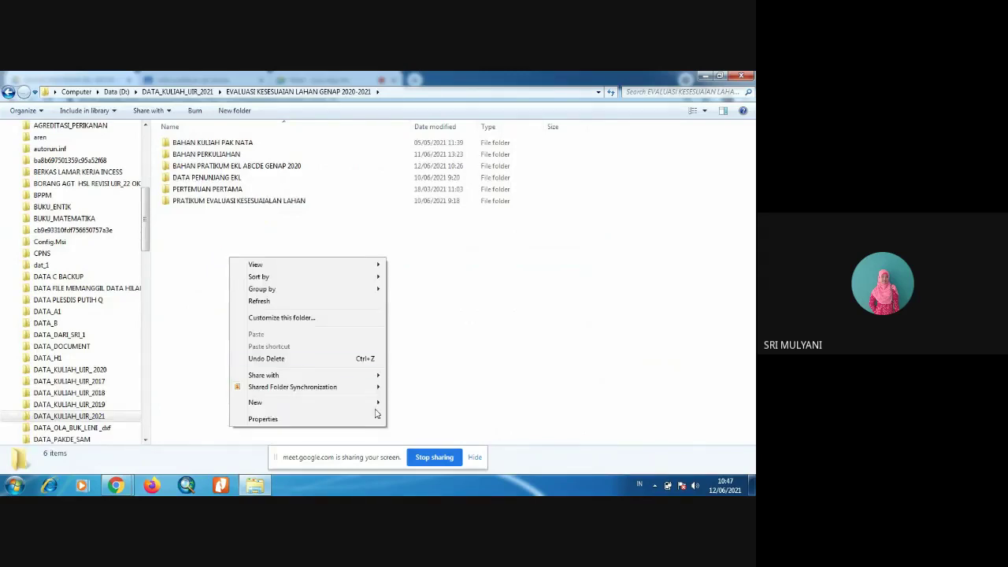
{"action": "mouse_move", "coordinate": [379, 405]}
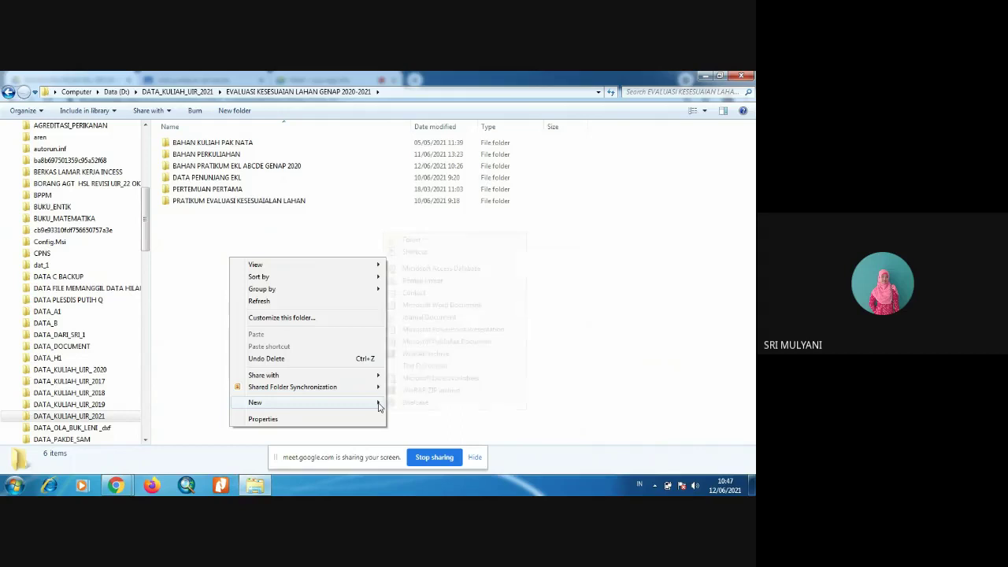
{"action": "left_click", "coordinate": [423, 241]}
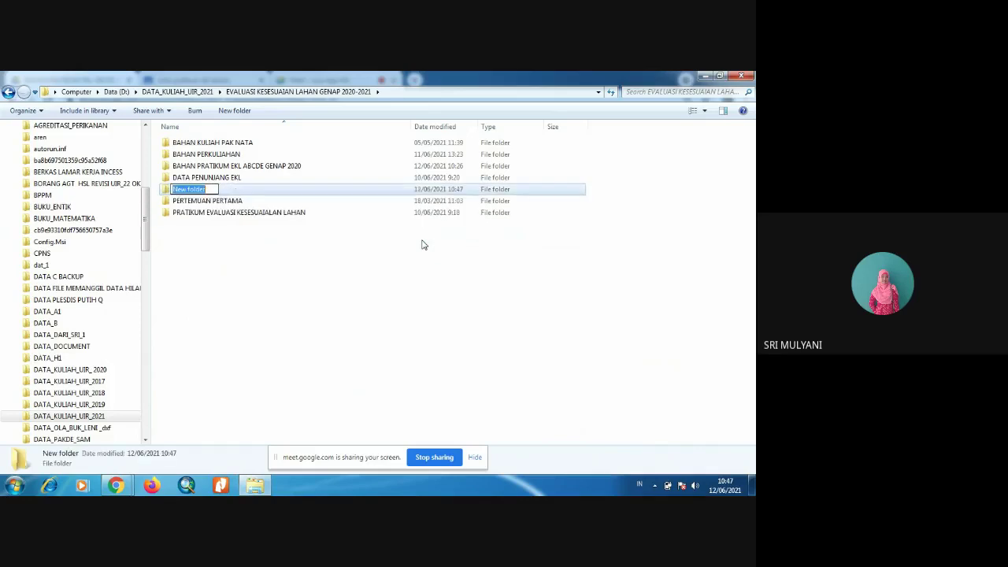
{"action": "type", "text": "d"}
{"action": "key", "text": "BackSpace"}
{"action": "type", "text": "DATA PRATIKUM EKL ABCDE"}
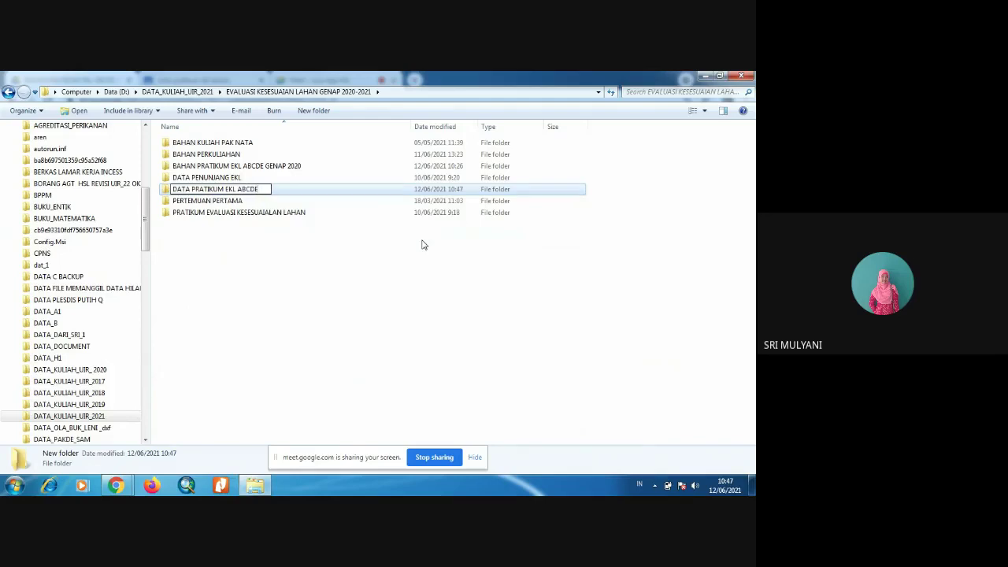
{"action": "type", "text": " OK"}
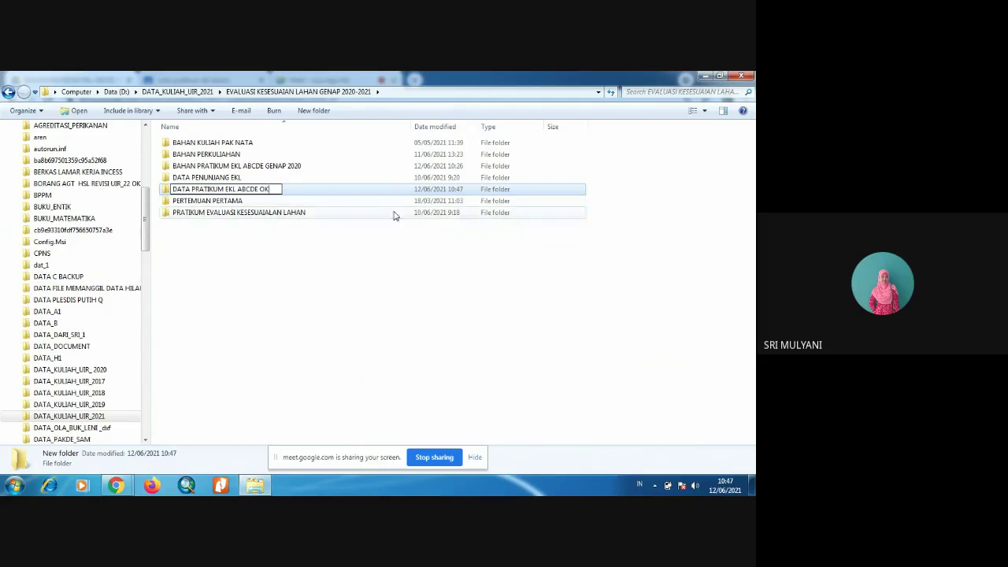
{"action": "left_click", "coordinate": [225, 342]}
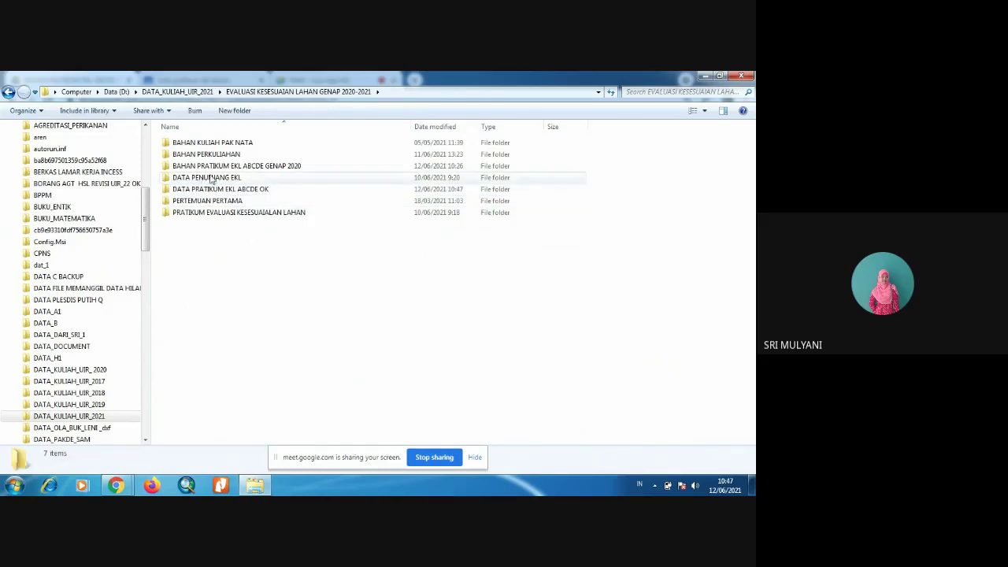
{"action": "left_click", "coordinate": [186, 192]}
{"action": "double_click", "coordinate": [187, 194]}
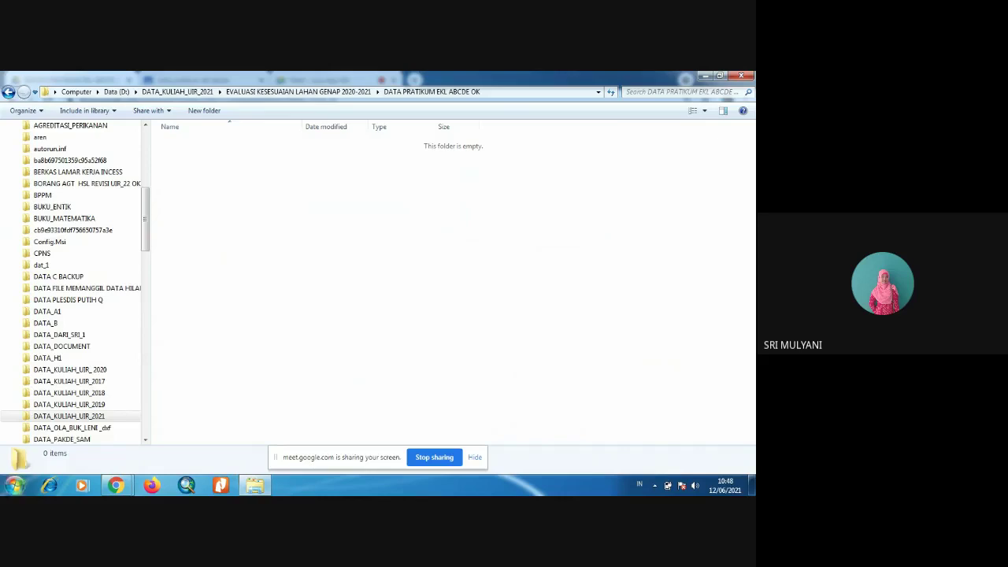
Start Microsoft Word 2010 with a blank document and dismiss the activation wizard.
{"action": "left_click", "coordinate": [13, 486]}
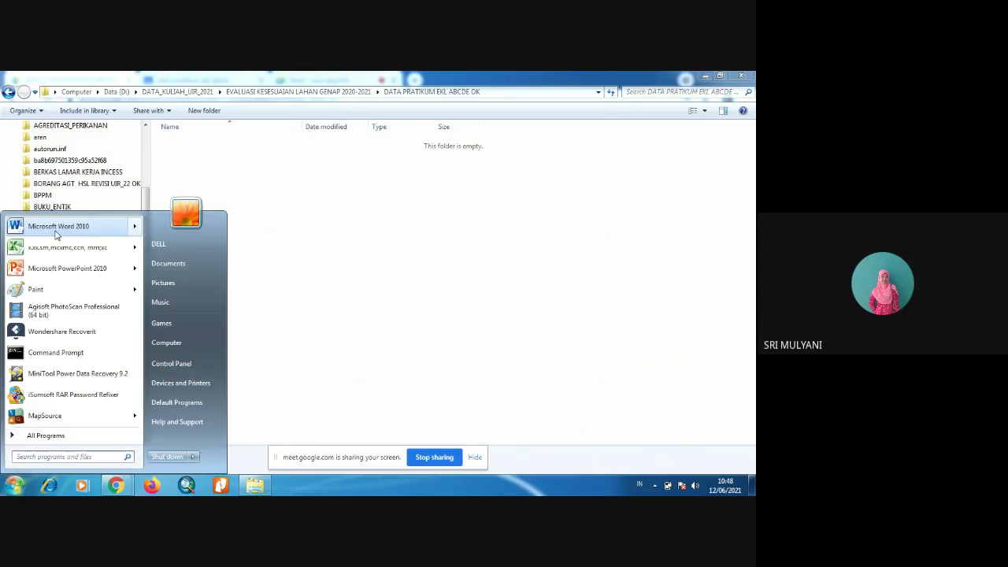
{"action": "left_click", "coordinate": [57, 228]}
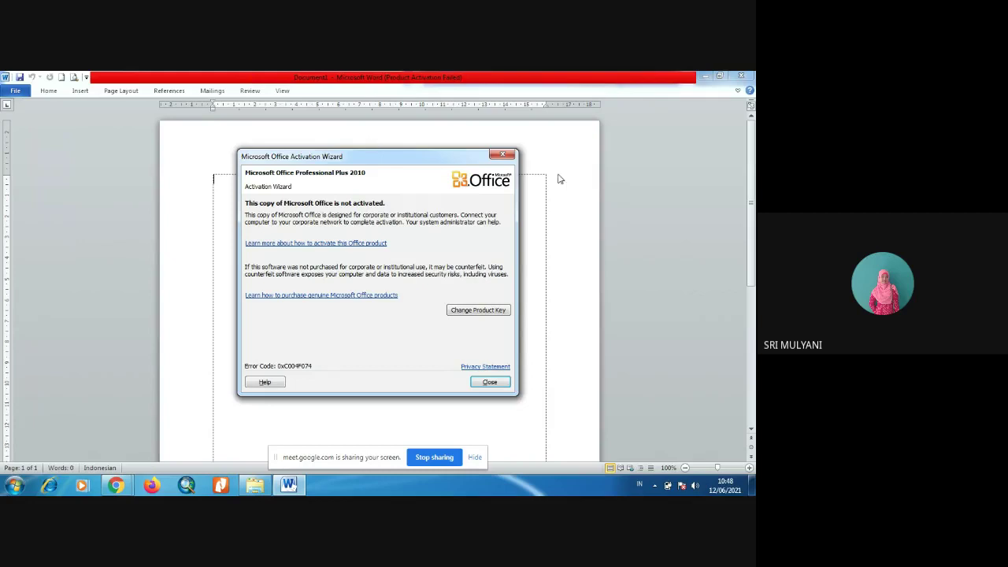
{"action": "left_click", "coordinate": [508, 154]}
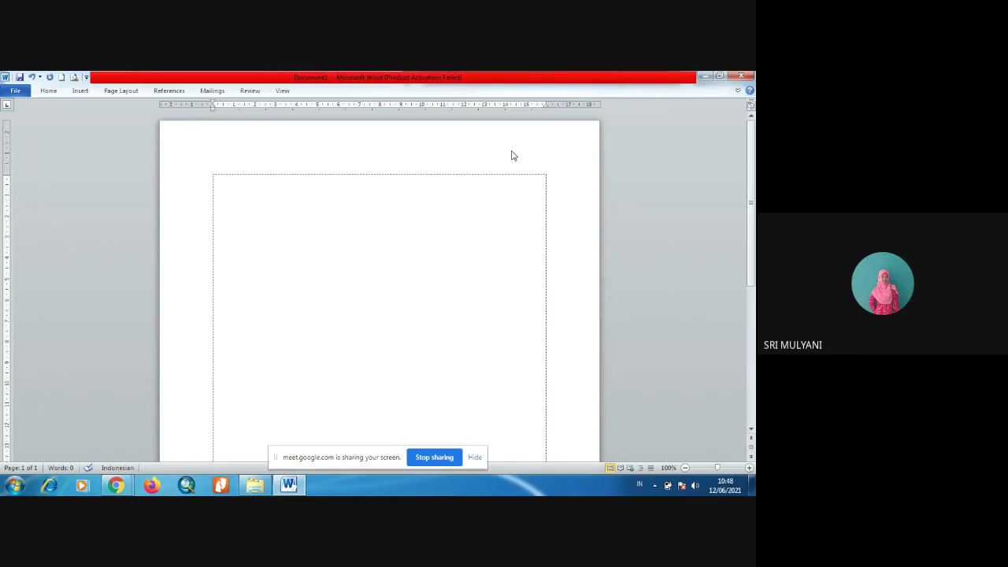
Enter the chapter heading "IV. HASIL DAN PEMBAHASAN" on the first line of the document.
{"action": "type", "text": "1"}
{"action": "key", "text": "BackSpace"}
{"action": "type", "text": "IV. HASIL DAN PEMBAHASAN"}
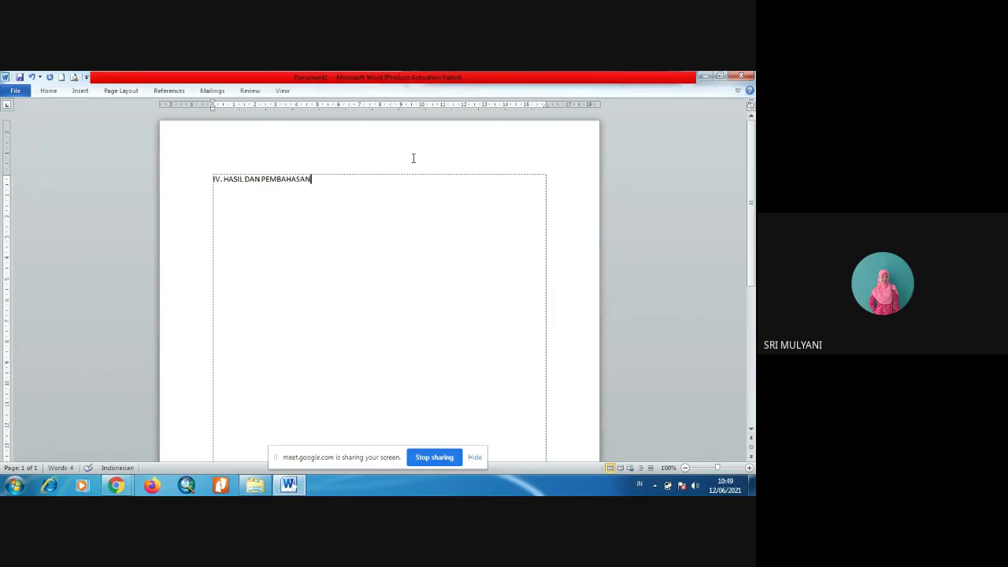
Center the chapter heading and make it bold.
{"action": "left_click", "coordinate": [163, 184]}
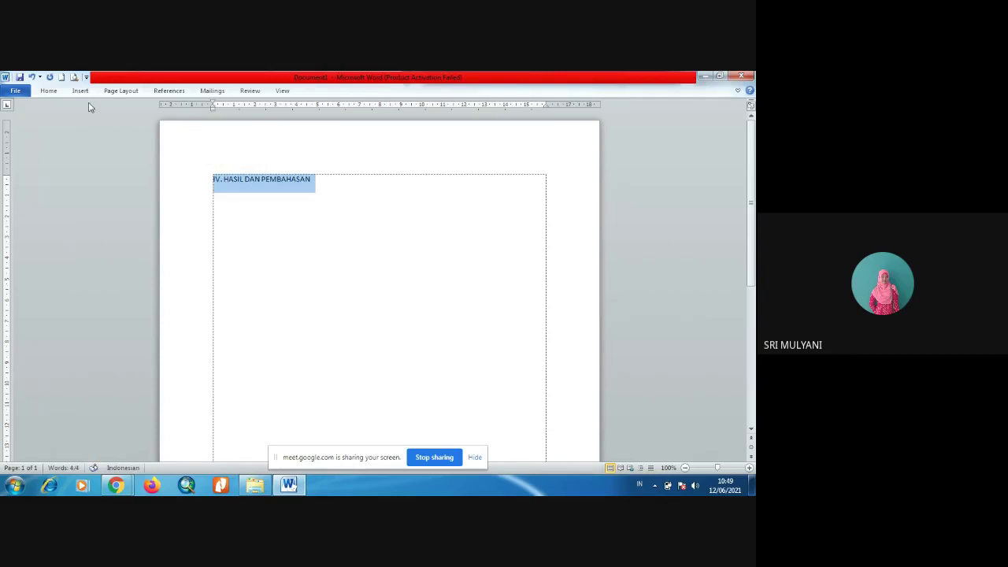
{"action": "left_click", "coordinate": [48, 91]}
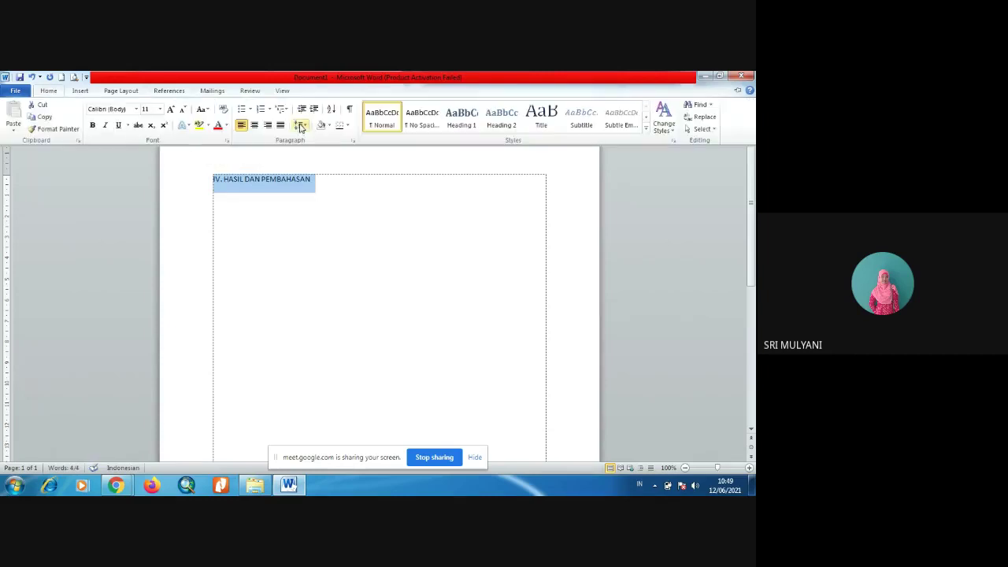
{"action": "left_click", "coordinate": [256, 126]}
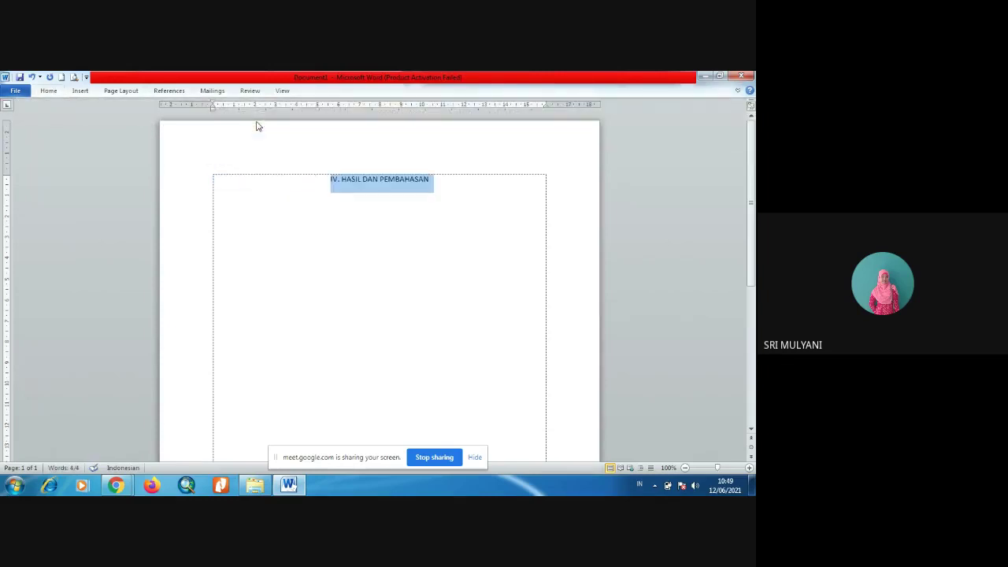
{"action": "key", "text": "ctrl+b"}
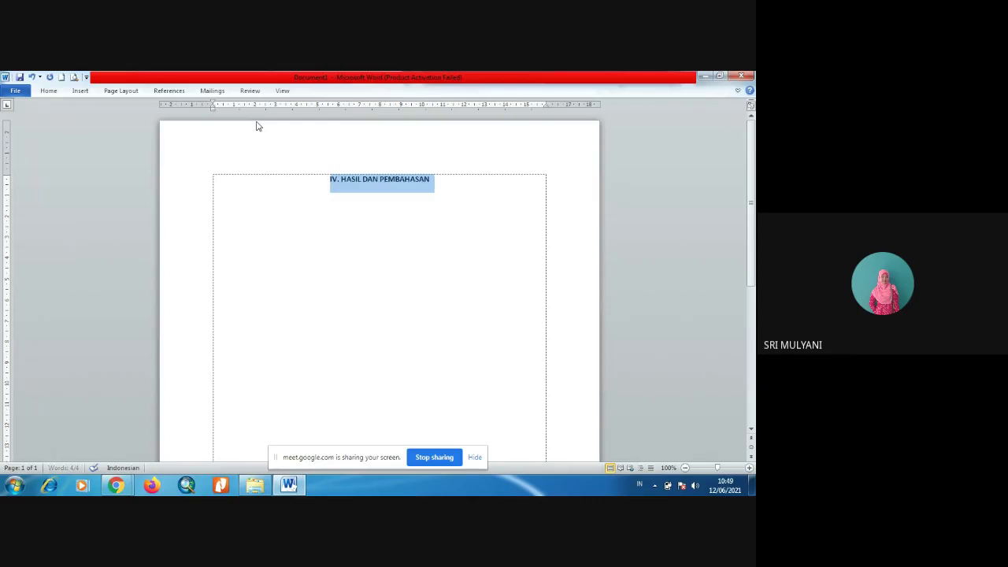
Set the heading's font to Times New Roman at size 12.
{"action": "left_click", "coordinate": [49, 92]}
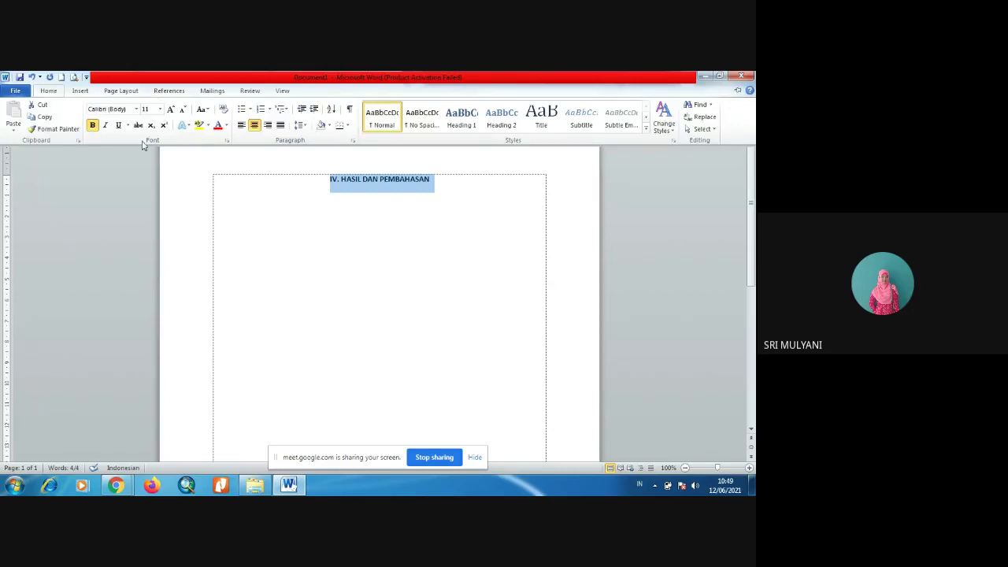
{"action": "left_click", "coordinate": [136, 110]}
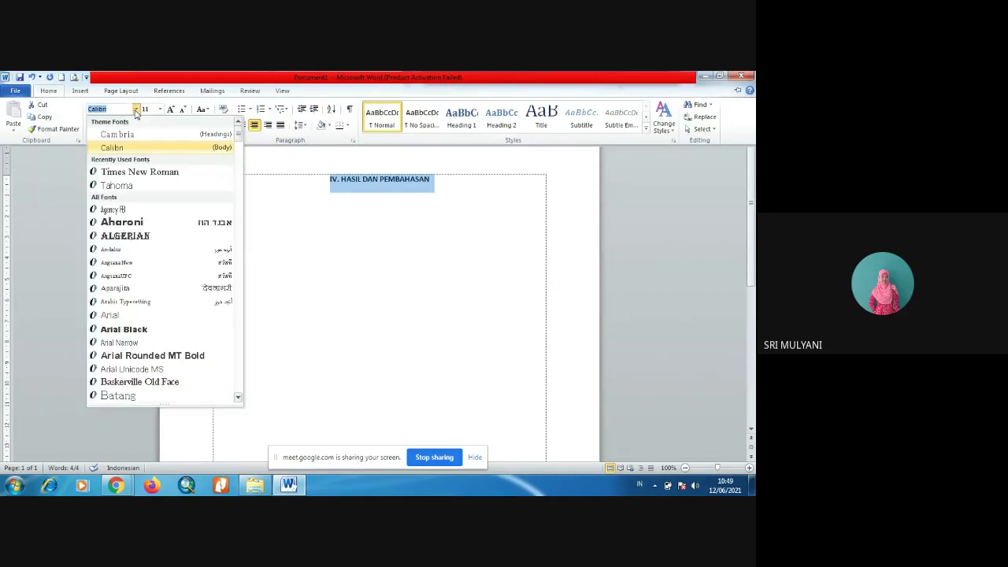
{"action": "left_click", "coordinate": [138, 173]}
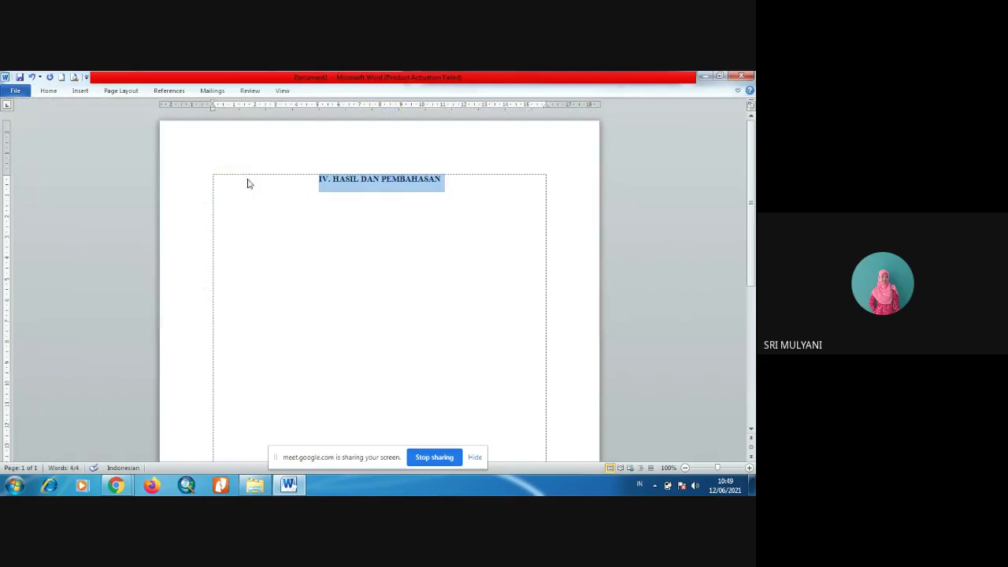
{"action": "double_click", "coordinate": [52, 92]}
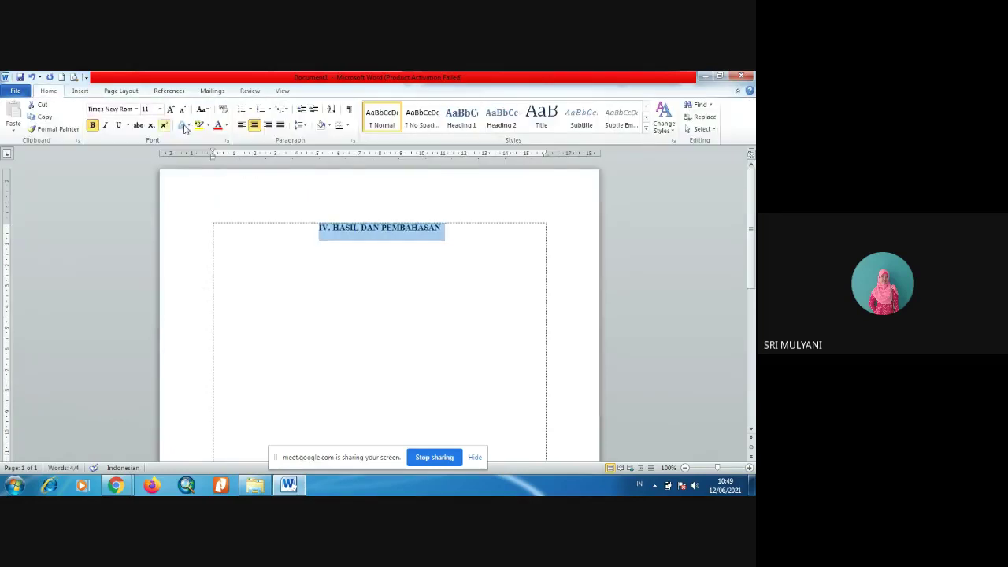
{"action": "left_click", "coordinate": [160, 110]}
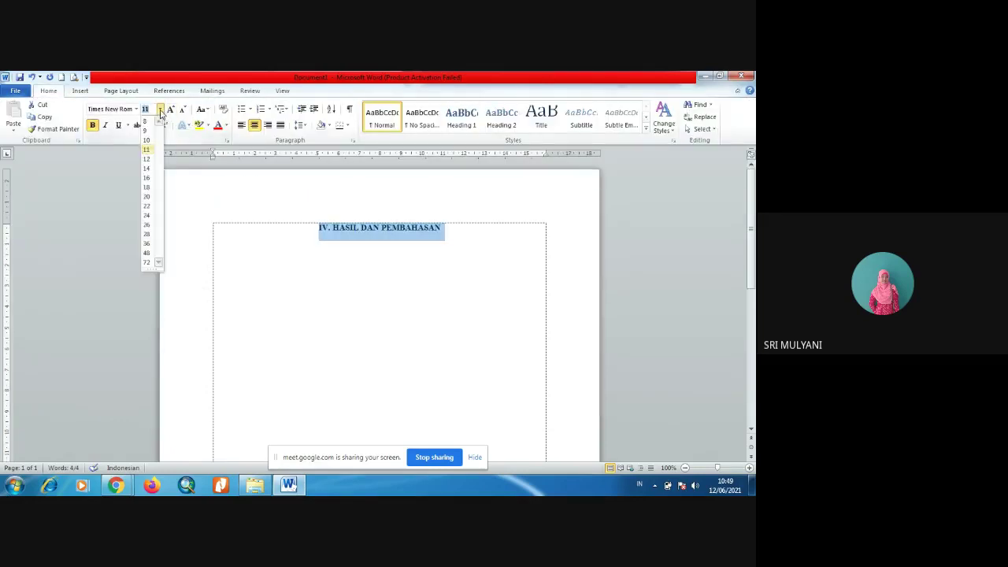
{"action": "left_click", "coordinate": [148, 159]}
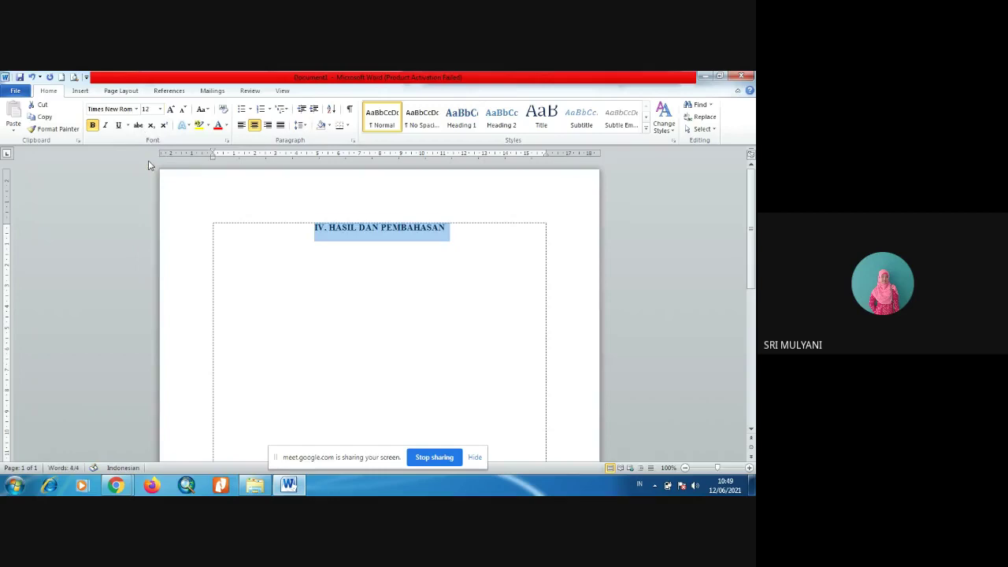
{"action": "left_click", "coordinate": [372, 268]}
Set the page margins to 4 cm top and left and 3 cm bottom and right, keeping A4 paper.
{"action": "left_click", "coordinate": [122, 91]}
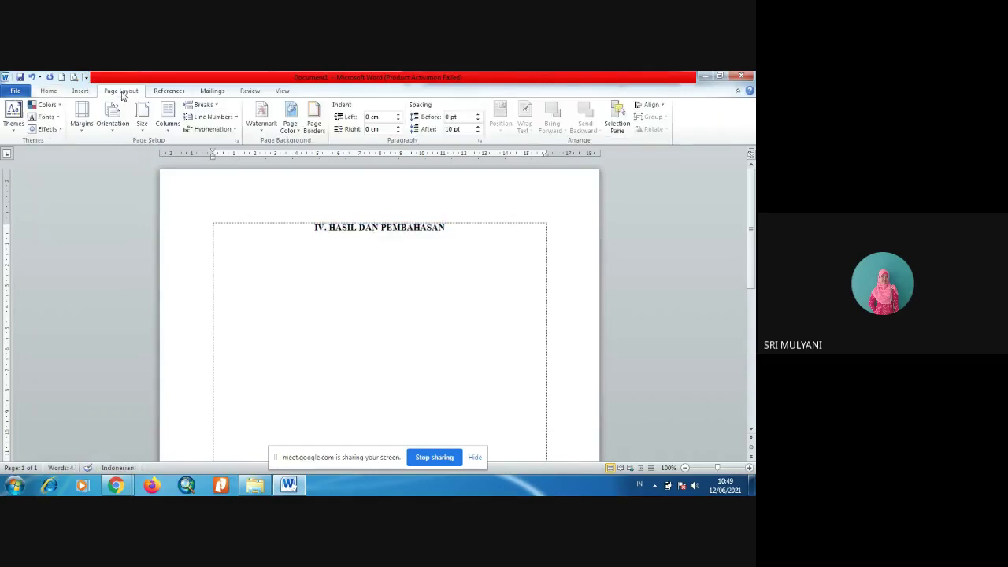
{"action": "left_click", "coordinate": [237, 142]}
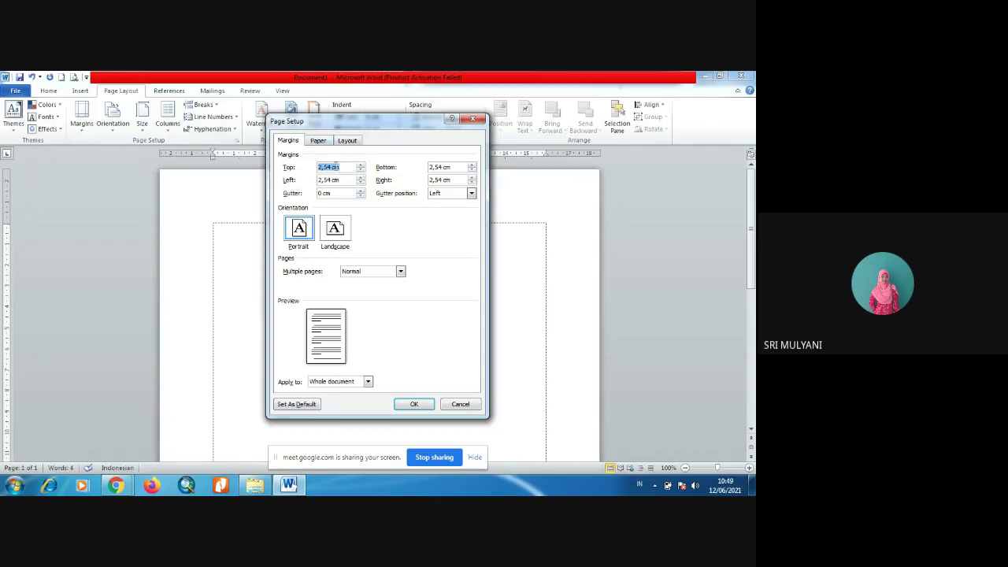
{"action": "double_click", "coordinate": [326, 167]}
{"action": "type", "text": "4"}
{"action": "double_click", "coordinate": [328, 180]}
{"action": "type", "text": "4"}
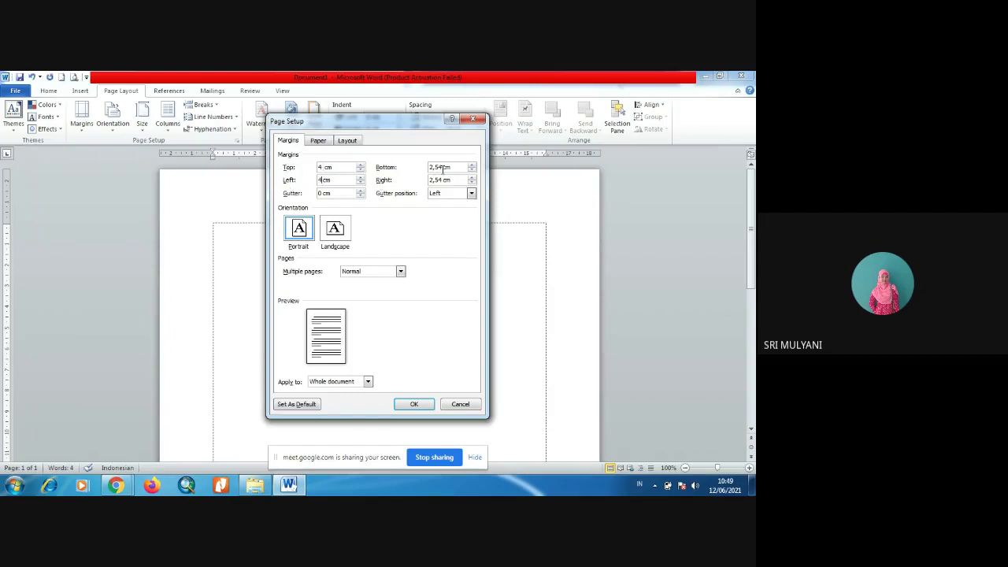
{"action": "left_click_drag", "start_coordinate": [442, 168], "coordinate": [425, 169]}
{"action": "type", "text": "3"}
{"action": "left_click_drag", "start_coordinate": [443, 179], "coordinate": [420, 180]}
{"action": "type", "text": "3"}
{"action": "left_click", "coordinate": [318, 141]}
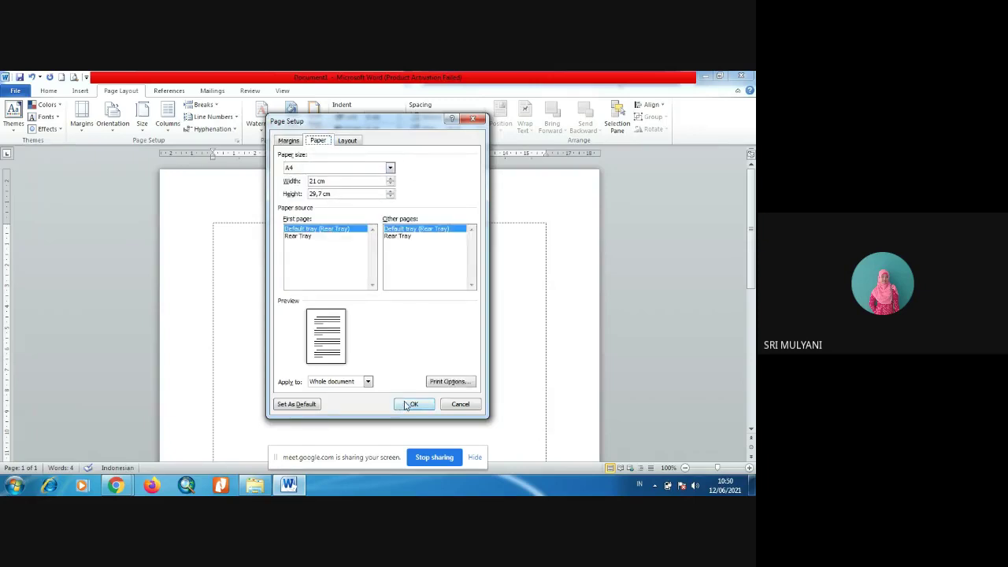
{"action": "left_click", "coordinate": [409, 404]}
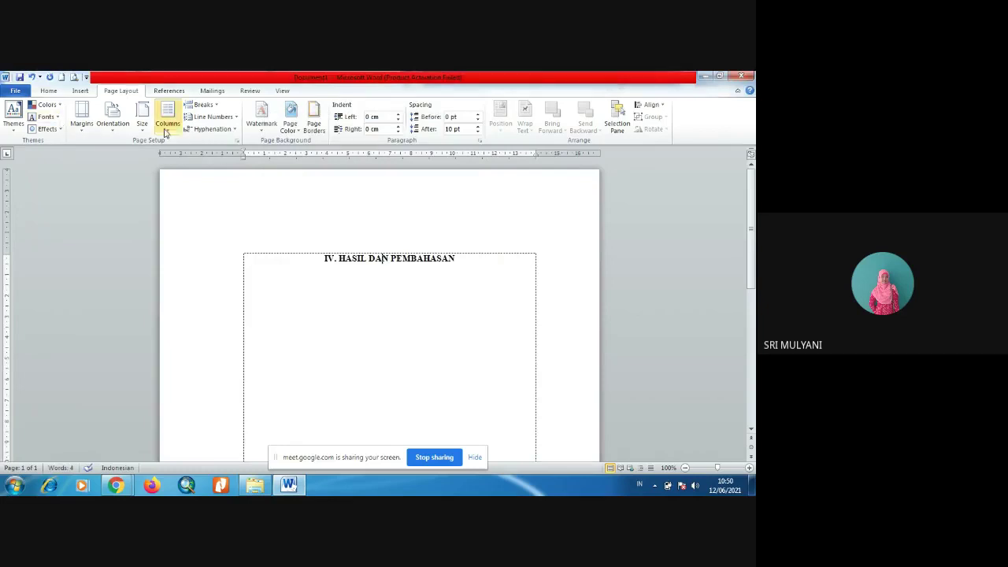
Set the heading paragraph's spacing after to 0 pt and its line spacing to Double.
{"action": "left_click", "coordinate": [49, 91]}
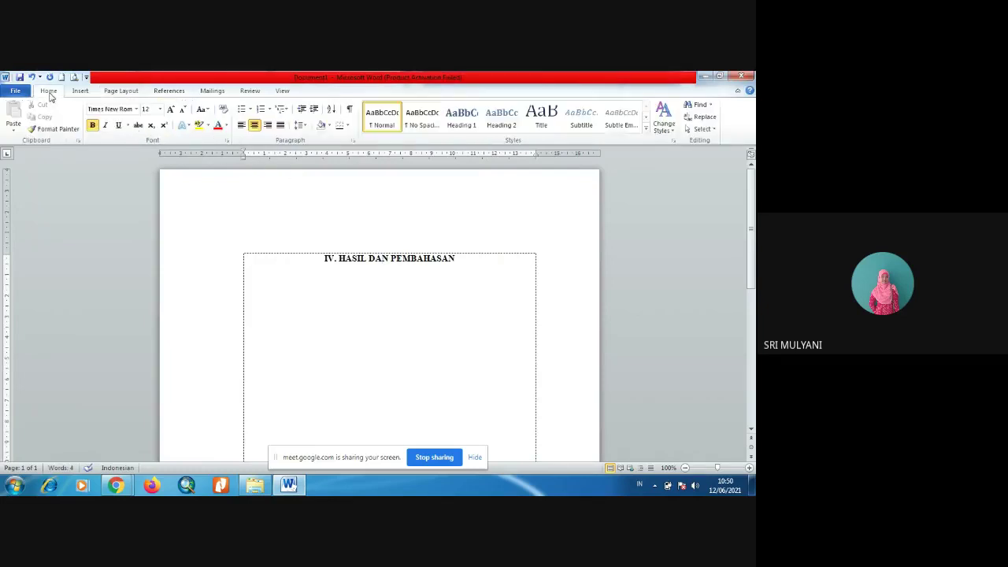
{"action": "left_click", "coordinate": [353, 142]}
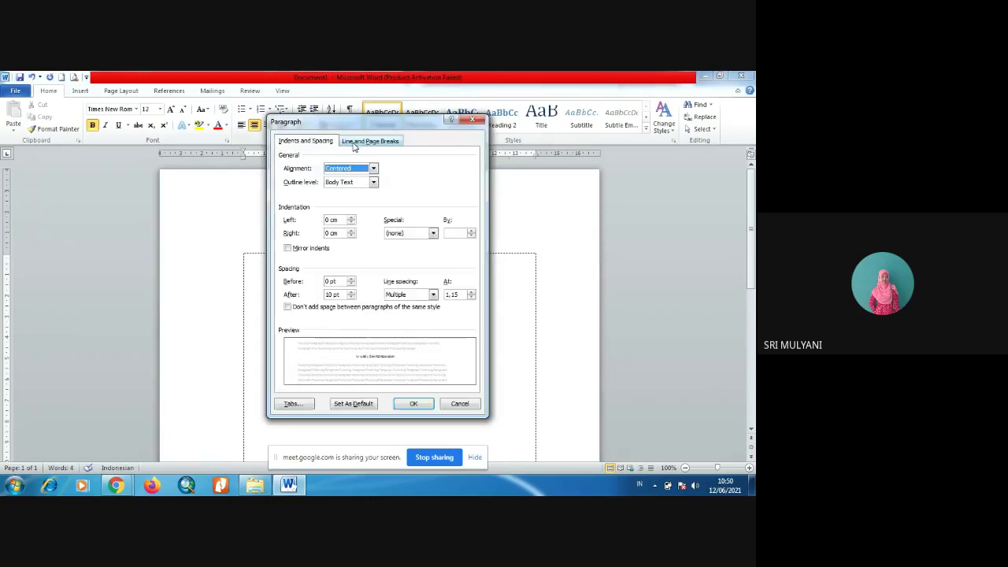
{"action": "left_click", "coordinate": [351, 297]}
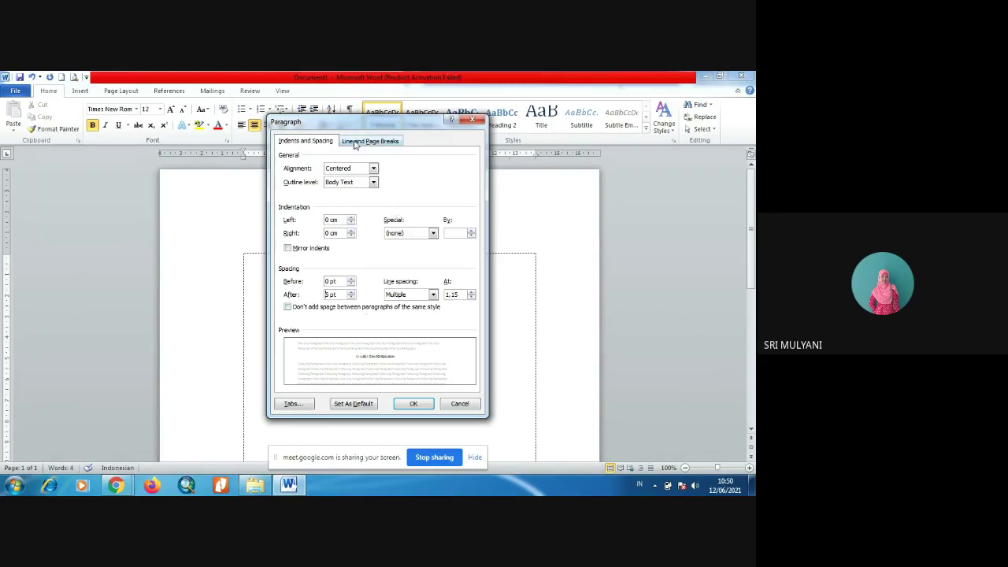
{"action": "left_click", "coordinate": [351, 297]}
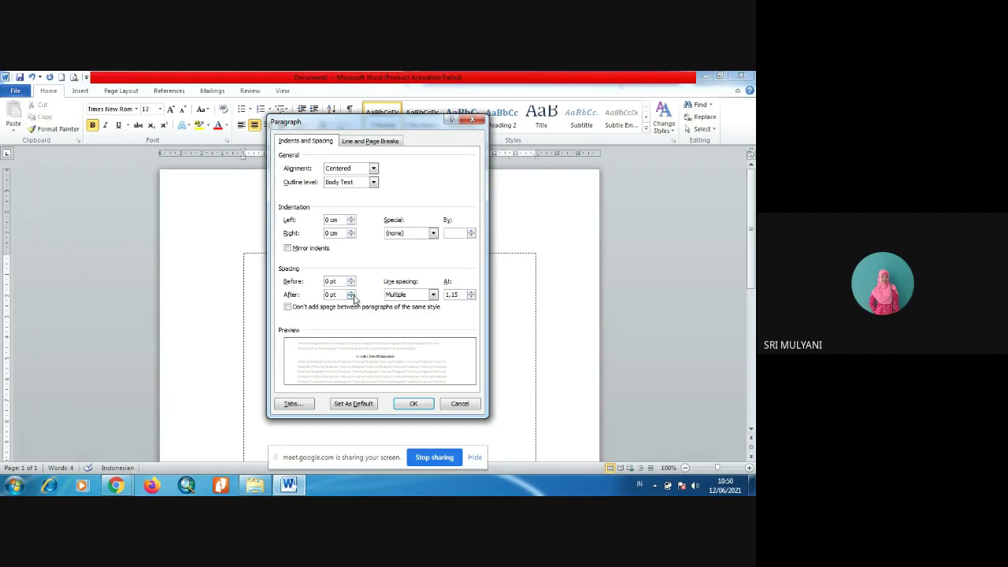
{"action": "left_click", "coordinate": [435, 295]}
{"action": "left_click", "coordinate": [420, 319]}
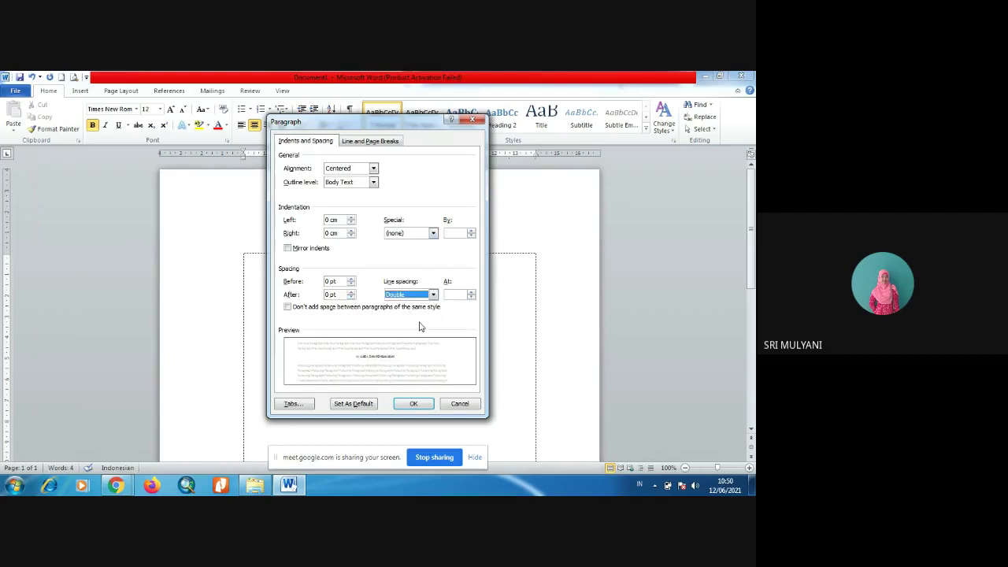
{"action": "left_click", "coordinate": [415, 404]}
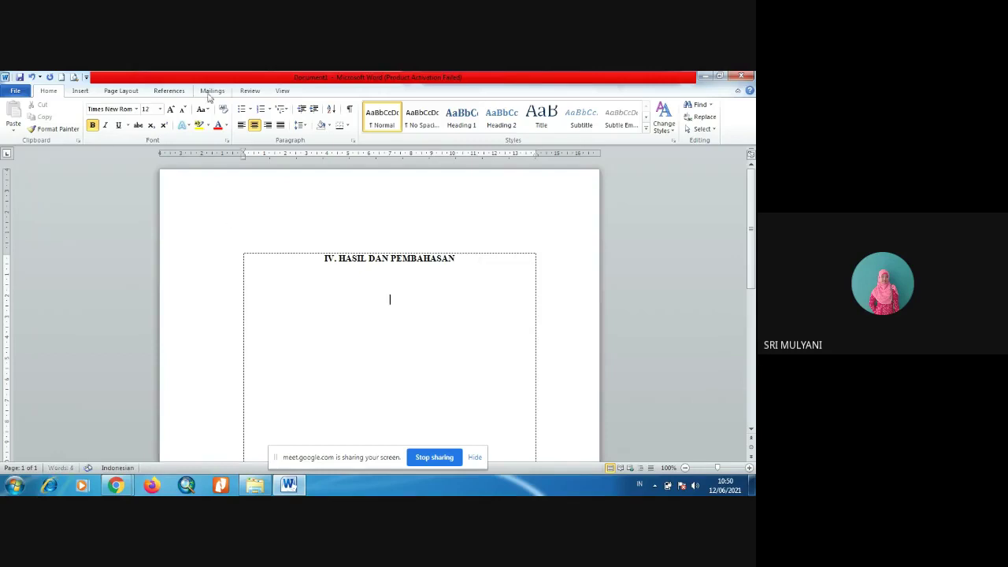
Justify the new line below the heading and start a numbered list item 1 flush with the left margin.
{"action": "left_click", "coordinate": [279, 126]}
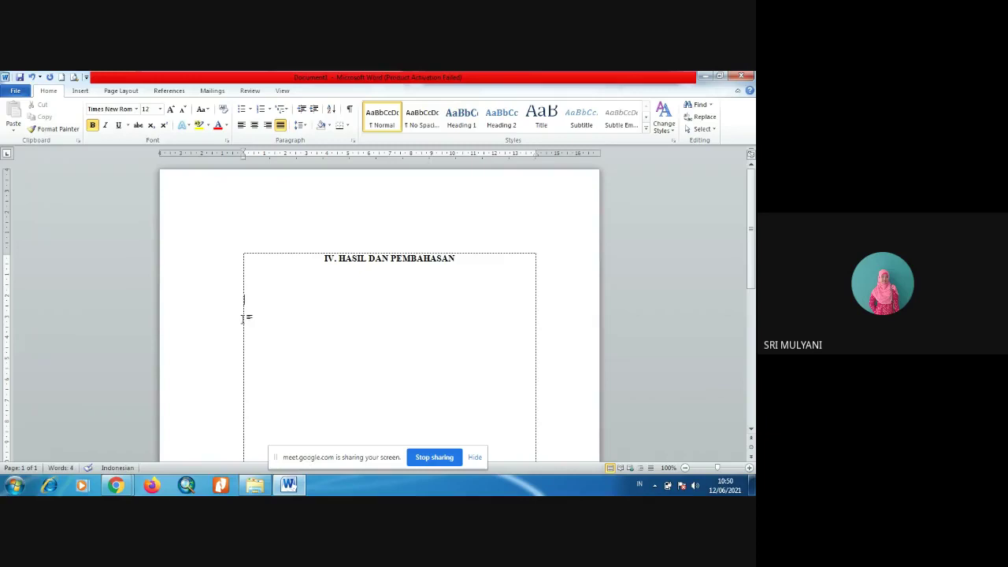
{"action": "type", "text": "1."}
{"action": "left_click_drag", "start_coordinate": [260, 301], "coordinate": [246, 301]}
{"action": "left_click", "coordinate": [270, 298]}
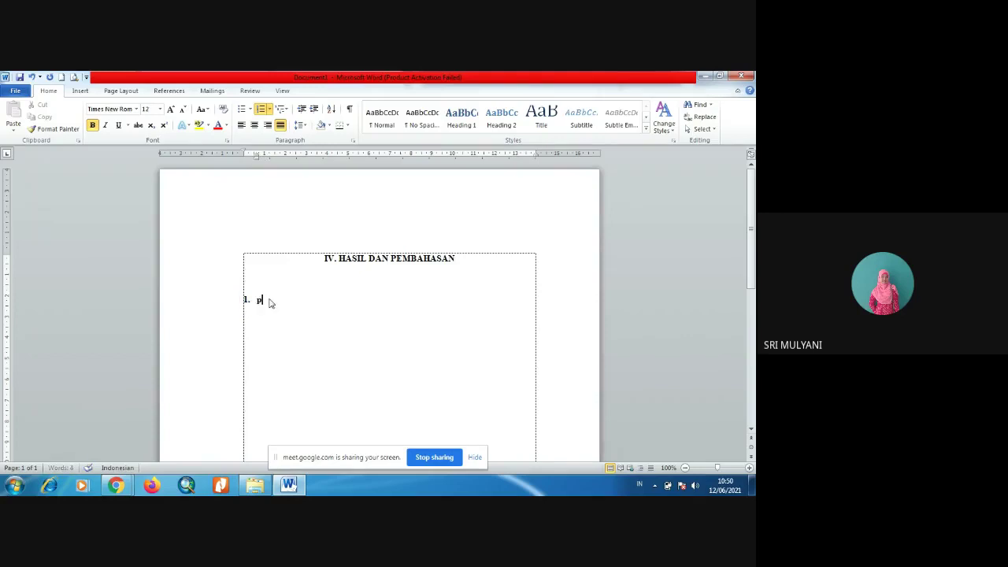
Enter "Pertemuan ke-1 Persiapan Bahan Pratikum" as the text of numbered item 1.
{"action": "type", "text": "Per"}
{"action": "type", "text": "temuan ke"}
{"action": "key", "text": "BackSpace"}
{"action": "key", "text": "BackSpace"}
{"action": "type", "text": "k"}
{"action": "key", "text": "BackSpace"}
{"action": "type", "text": "ke-1 Persiapan Bahan Pratikum"}
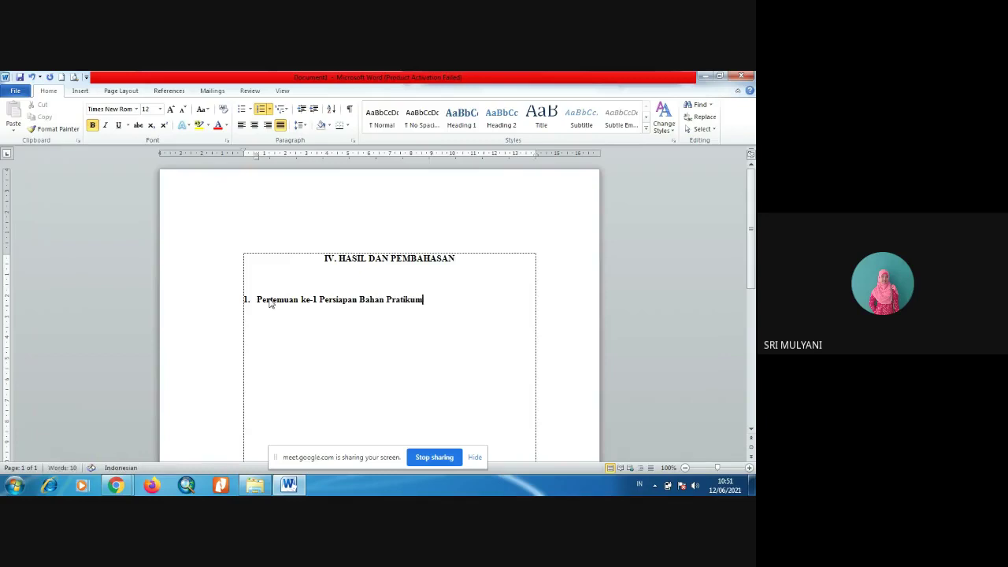
Add an unnumbered, non-bold line with a first-line indent below item 1, reading "Langkah-langkah dalam persiapan bahan pratikum:".
{"action": "key", "text": "Return"}
{"action": "key", "text": "BackSpace"}
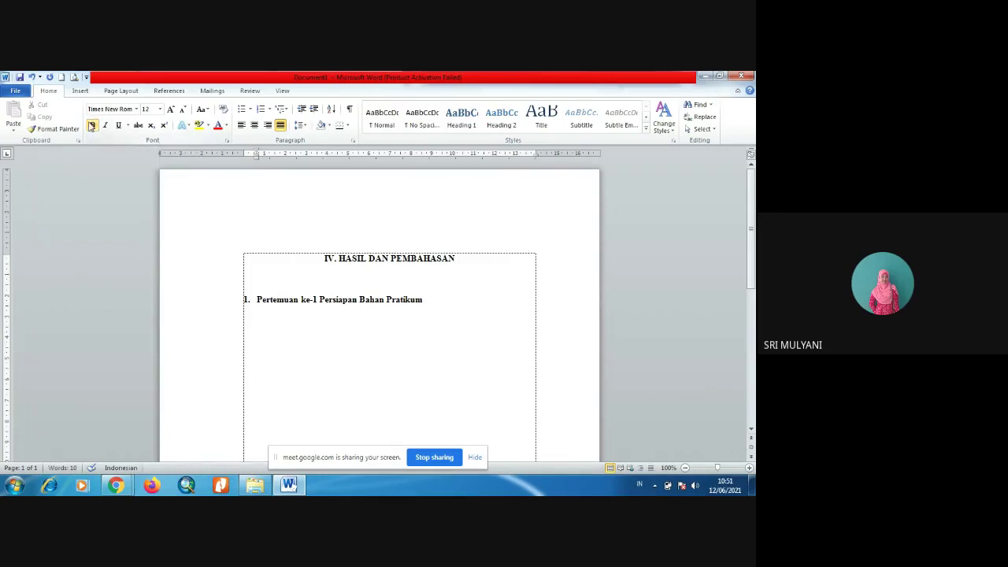
{"action": "mouse_move", "coordinate": [256, 153]}
{"action": "left_mouse_down"}
{"action": "mouse_move", "coordinate": [266, 164]}
{"action": "mouse_move", "coordinate": [244, 157]}
{"action": "left_mouse_up"}
{"action": "type", "text": "1"}
{"action": "type", "text": "Langk"}
{"action": "type", "text": "ah"}
{"action": "type", "text": "-langka"}
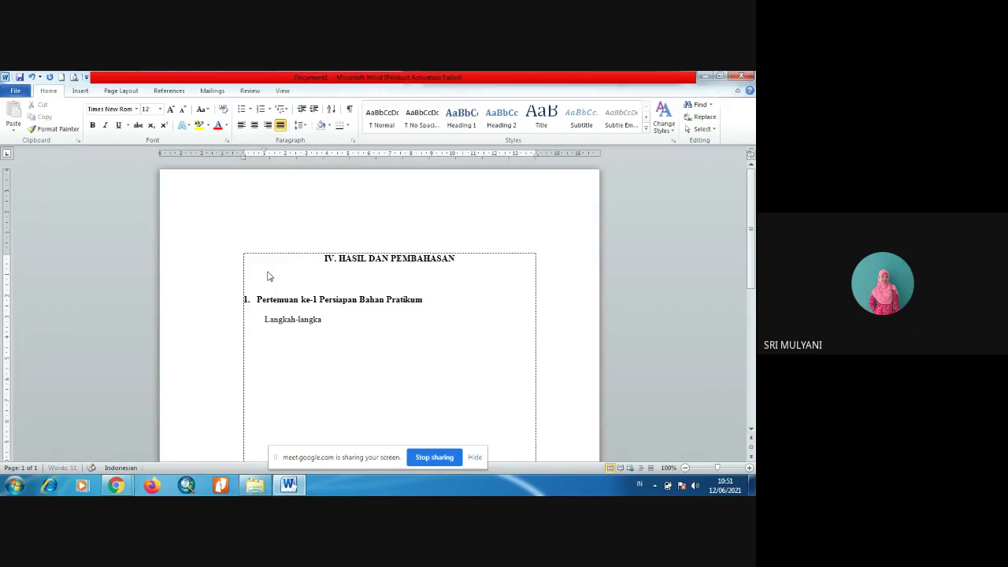
{"action": "type", "text": "h dalam persiapan bahan praktikum:"}
Start a lettered list at item a below the introductory line and align it flush with the left margin.
{"action": "key", "text": "Return"}
{"action": "type", "text": "a"}
{"action": "type", "text": "."}
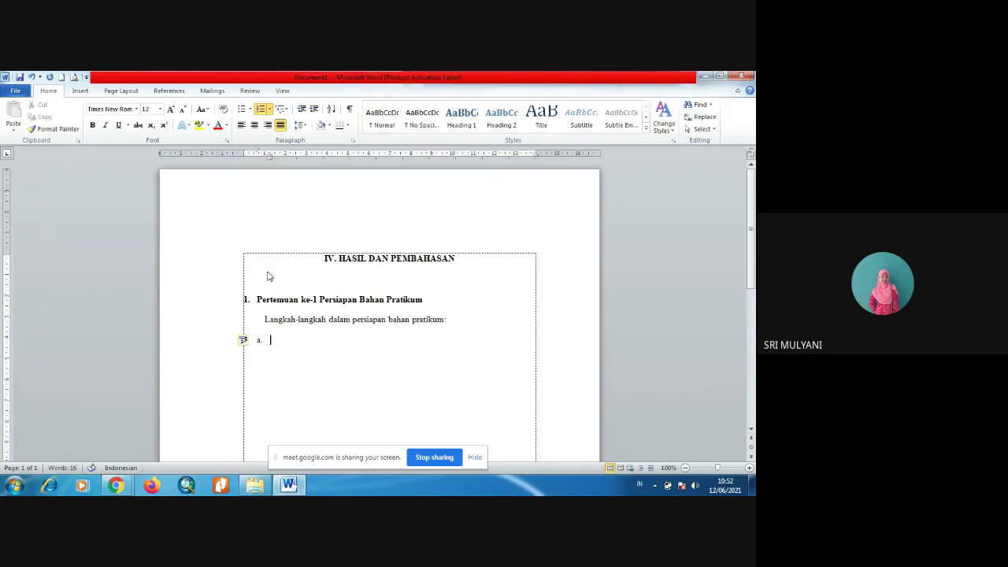
{"action": "left_click", "coordinate": [258, 339]}
{"action": "left_click_drag", "start_coordinate": [258, 339], "coordinate": [235, 343]}
{"action": "left_click", "coordinate": [258, 340]}
Begin list item a with the text "Mendownload folder master ArcGis".
{"action": "type", "text": "Me"}
{"action": "type", "text": "ndownl"}
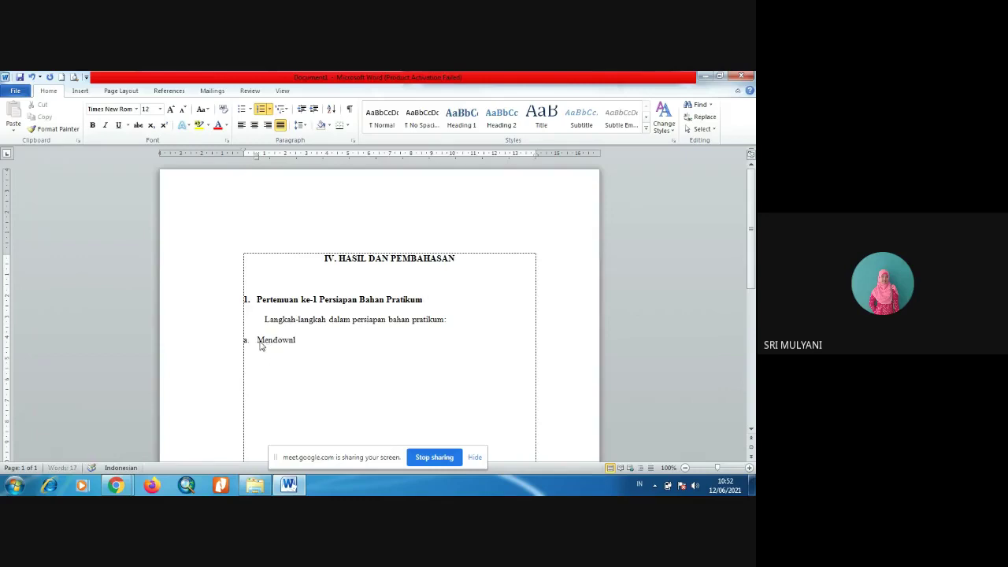
{"action": "type", "text": "oad folder master Arcgi"}
{"action": "key", "text": "BackSpace"}
{"action": "type", "text": "Gis"}
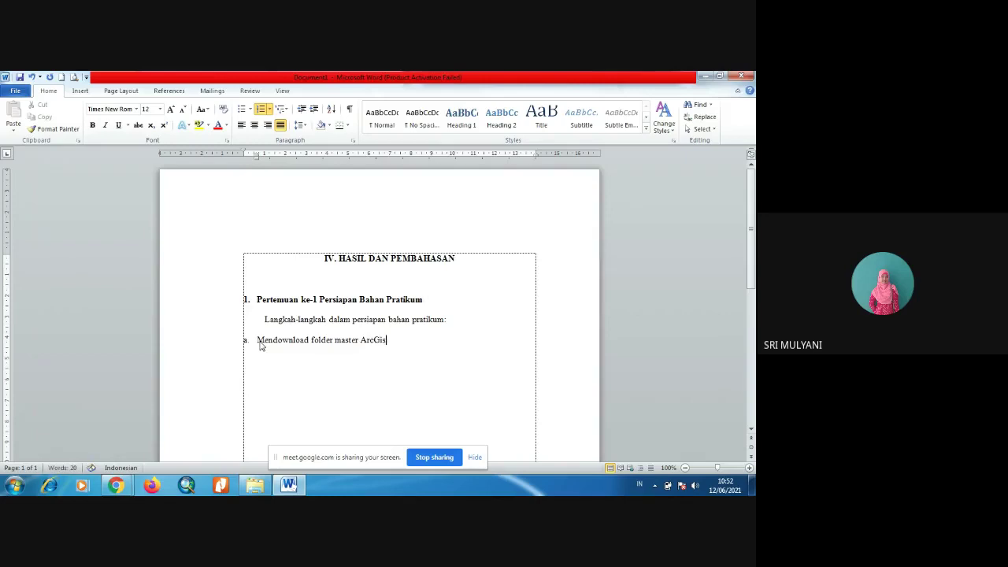
Continue list item a with "10.3 dan data karakteristik lahan yang akan digunakan untuk kegiatan pratikum".
{"action": "type", "text": " 10.3 dis"}
{"action": "key", "text": "BackSpace"}
{"action": "key", "text": "BackSpace"}
{"action": "key", "text": "BackSpace"}
{"action": "key", "text": "BackSpace"}
{"action": "type", "text": "dan data karakteristik"}
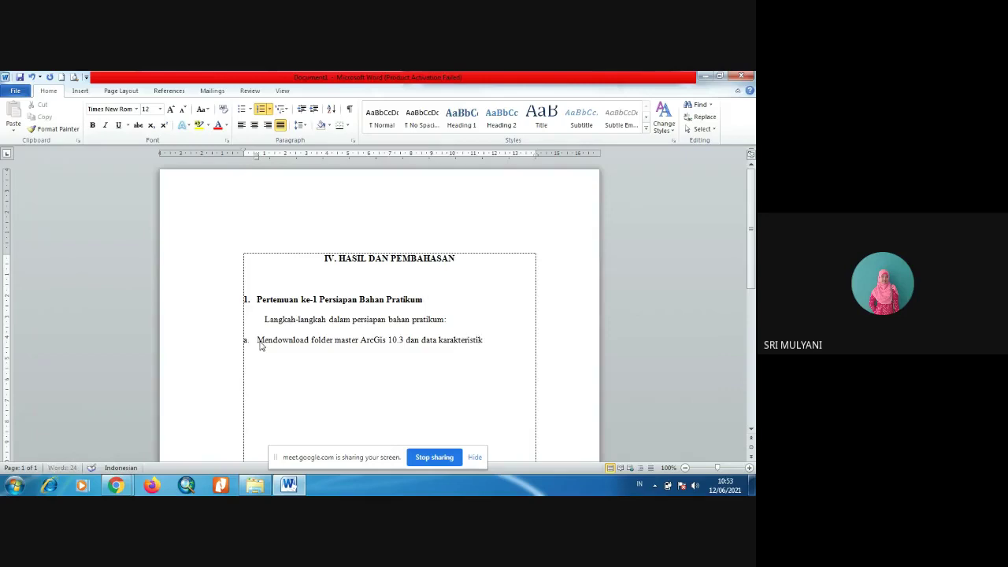
{"action": "type", "text": " lahan yang akan "}
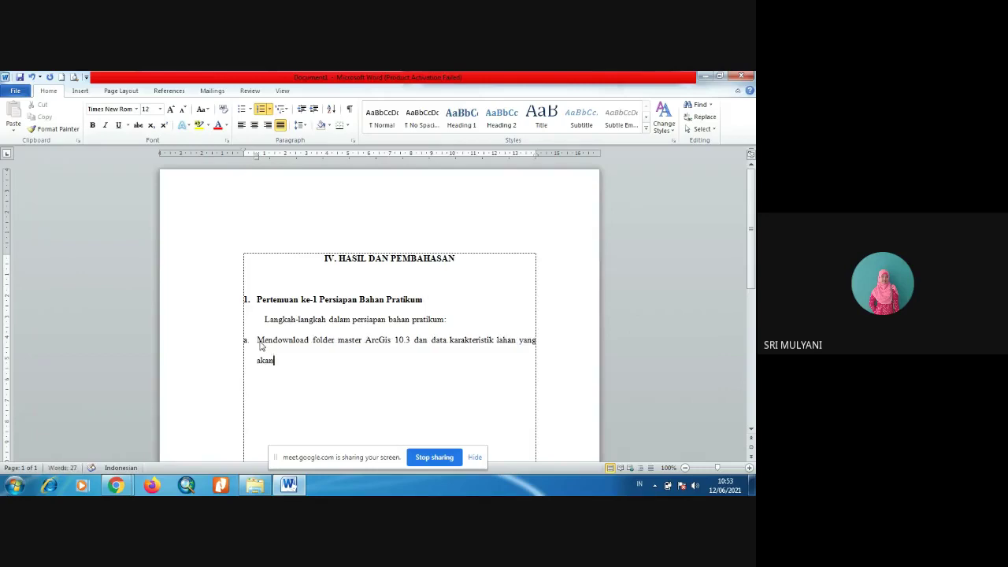
{"action": "type", "text": "digunakan untuk kegiatan prat"}
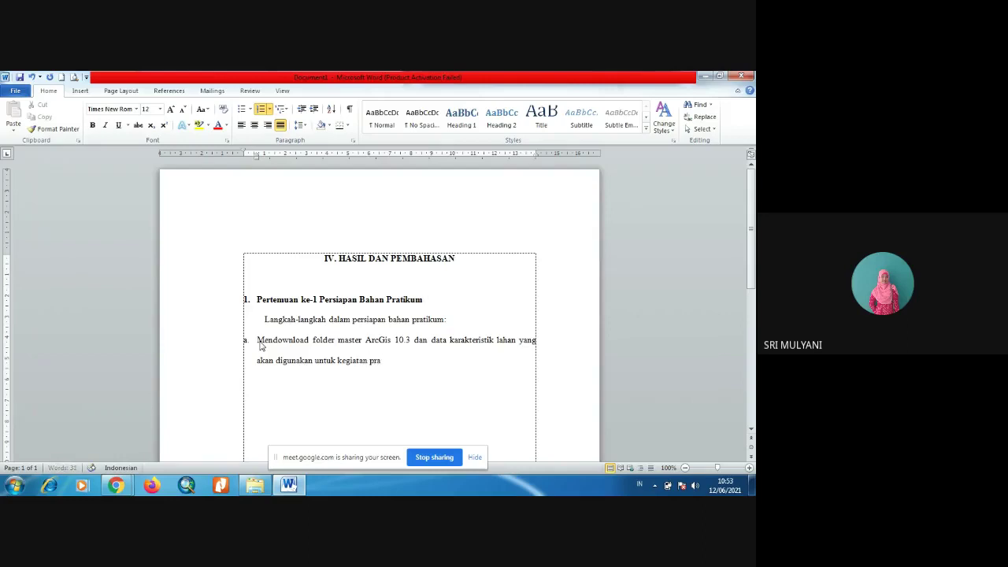
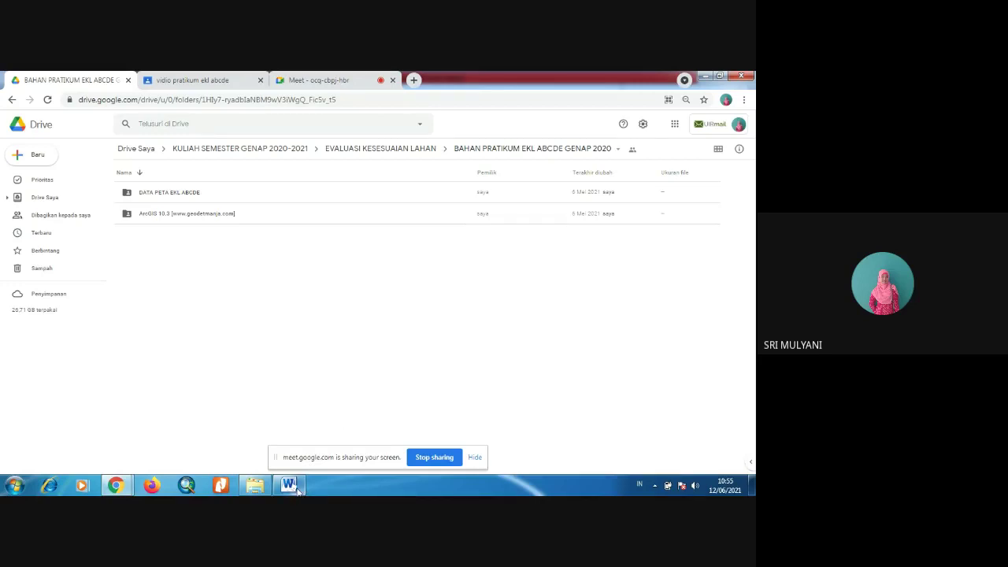
Switch to the Word report and paste the copied Drive folder screenshot on the empty line below the link.
{"action": "left_click", "coordinate": [259, 405]}
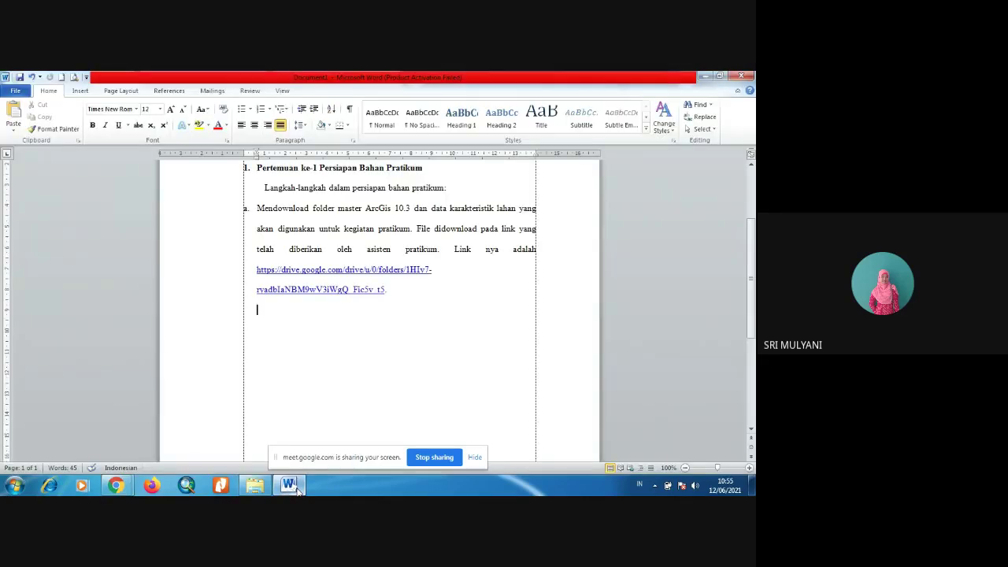
{"action": "right_click", "coordinate": [264, 313]}
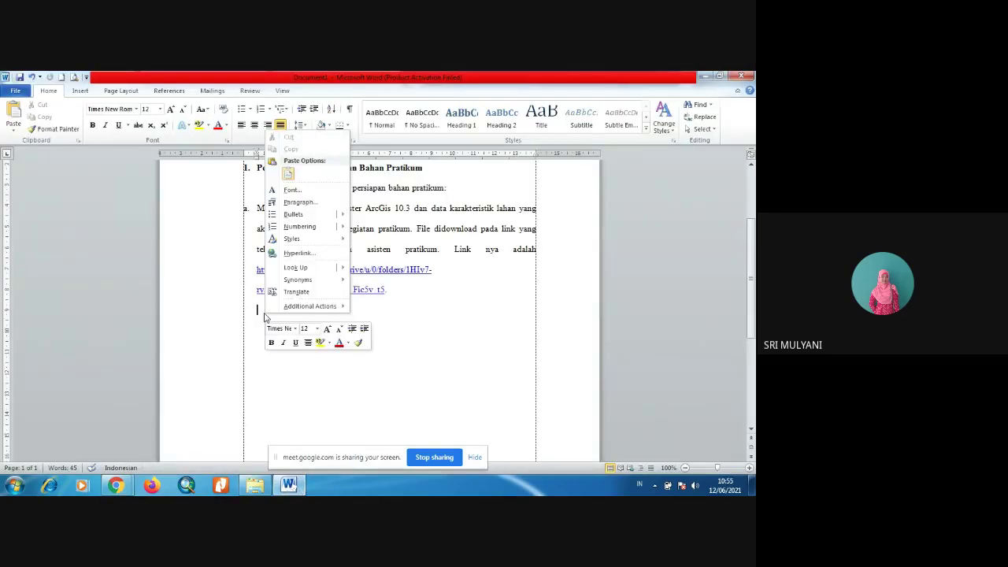
{"action": "left_click", "coordinate": [290, 174]}
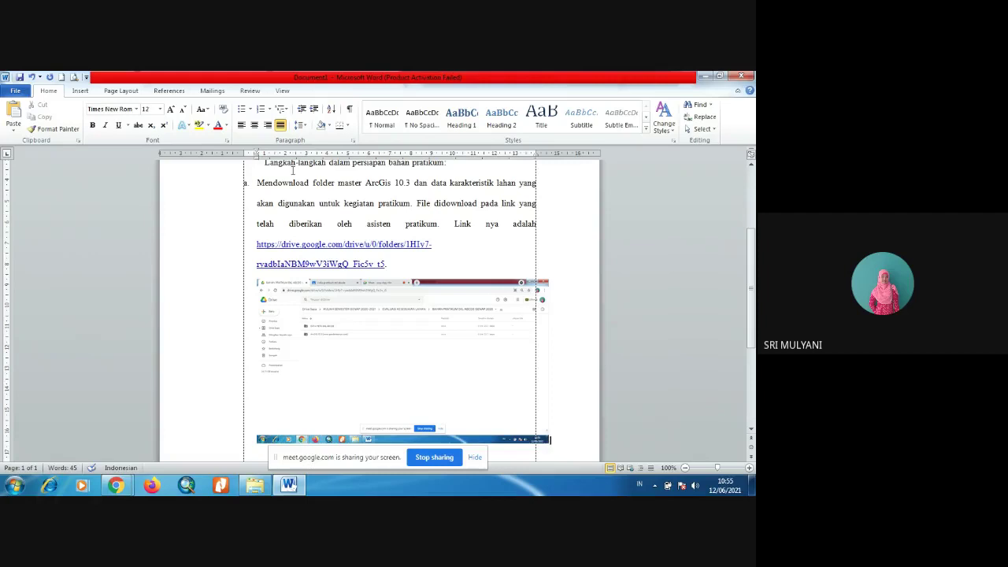
Remove the left indent of the pasted screenshot so it starts at the page margin, and center it.
{"action": "left_click", "coordinate": [415, 340]}
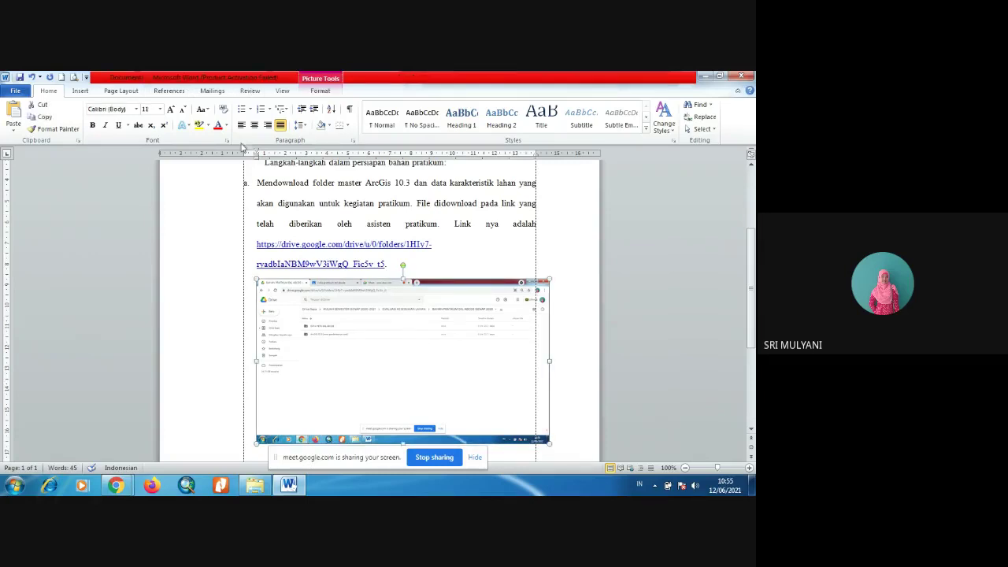
{"action": "left_click_drag", "start_coordinate": [256, 152], "coordinate": [244, 154]}
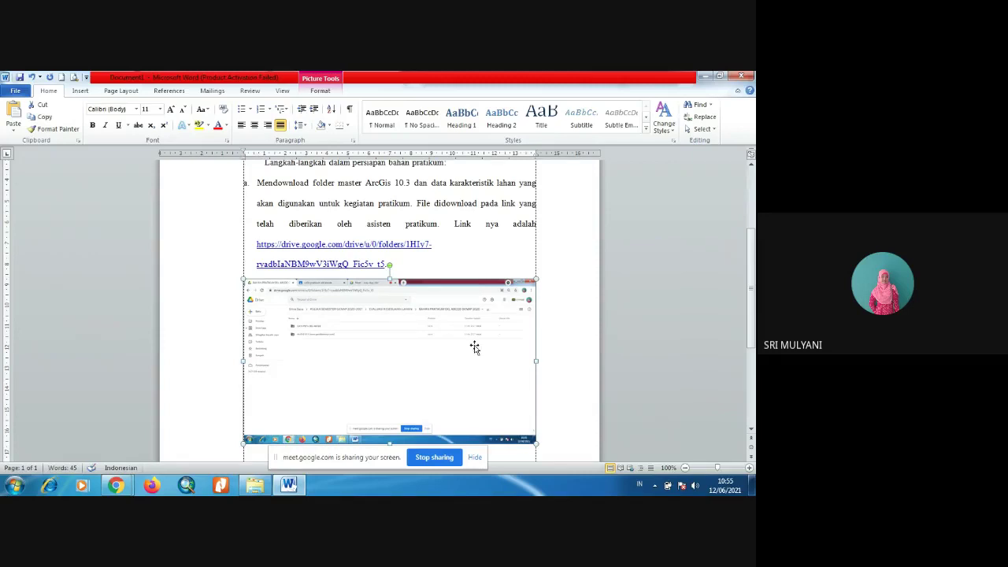
{"action": "left_click", "coordinate": [751, 432]}
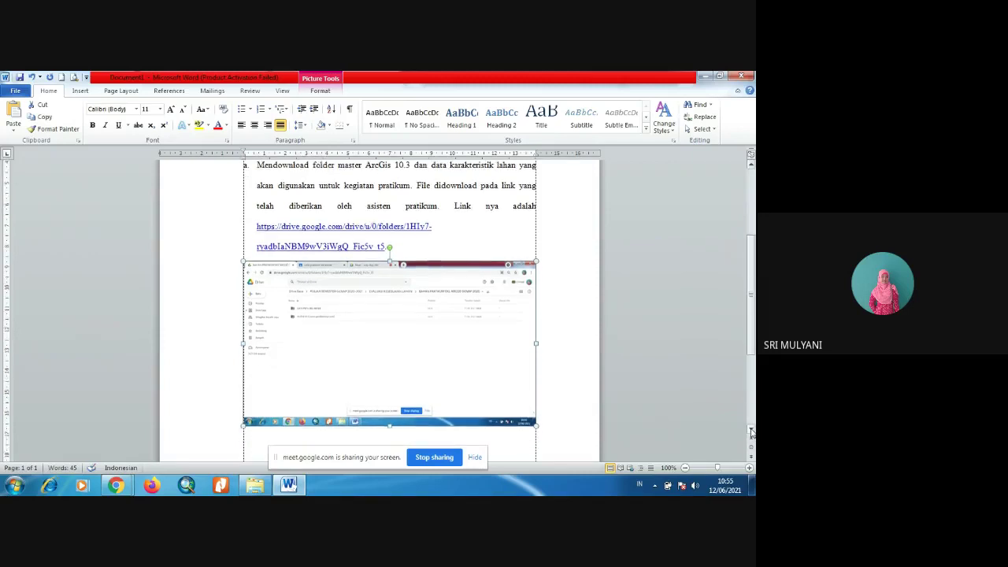
{"action": "left_click", "coordinate": [254, 126]}
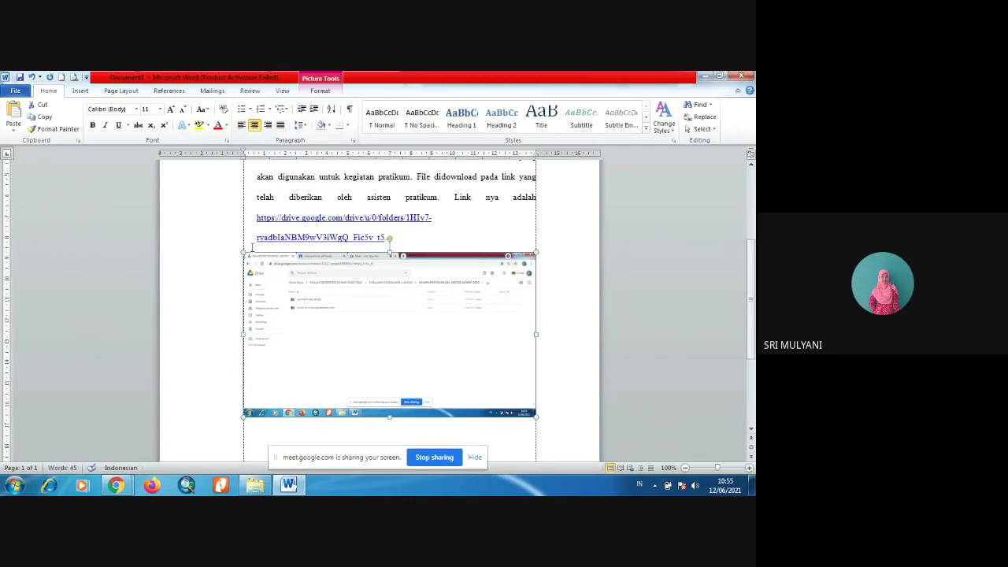
Resize the screenshot to about 13.73 cm wide so it fits just inside the page margins.
{"action": "left_click_drag", "start_coordinate": [243, 334], "coordinate": [253, 334]}
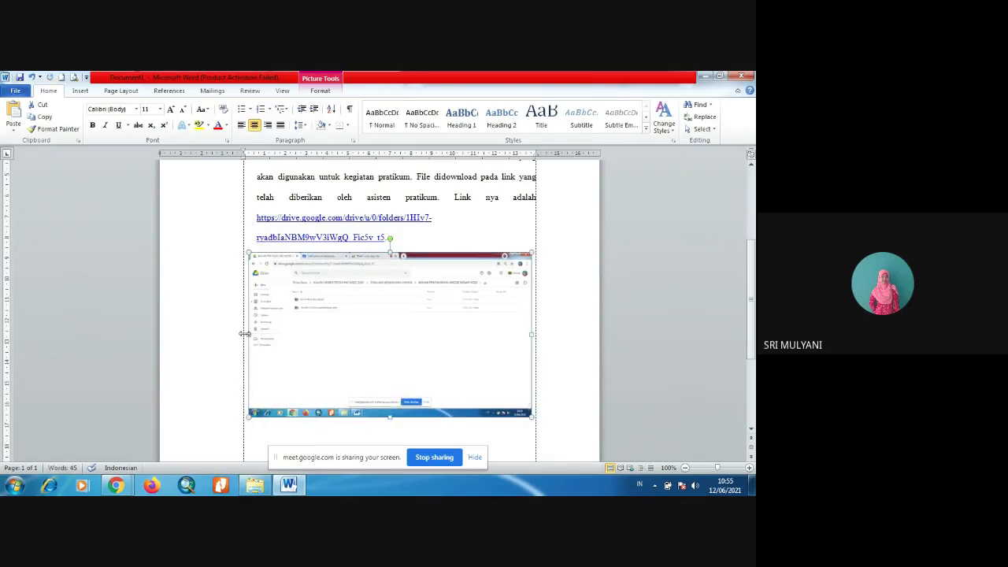
{"action": "double_click", "coordinate": [245, 337]}
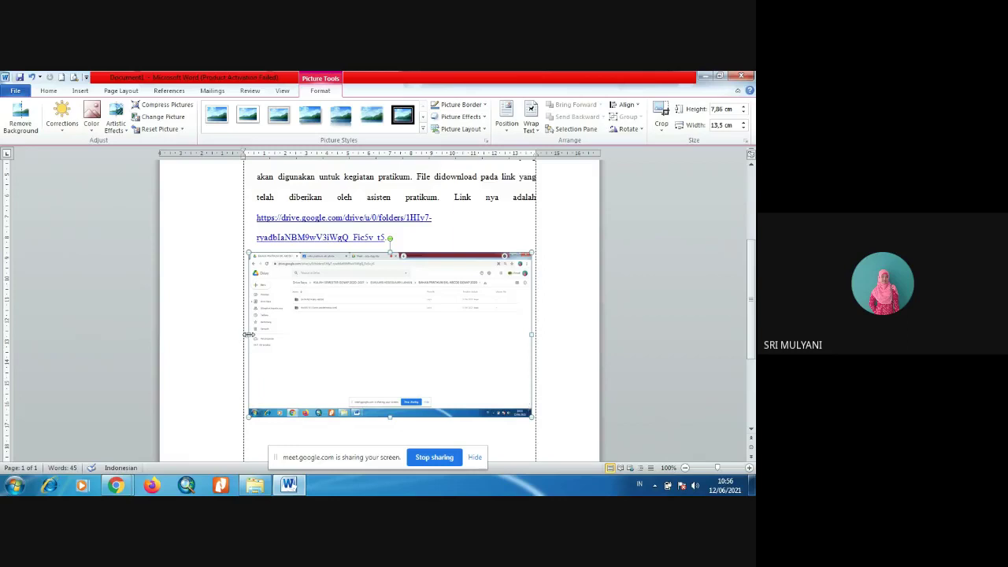
{"action": "left_click_drag", "start_coordinate": [246, 336], "coordinate": [241, 333]}
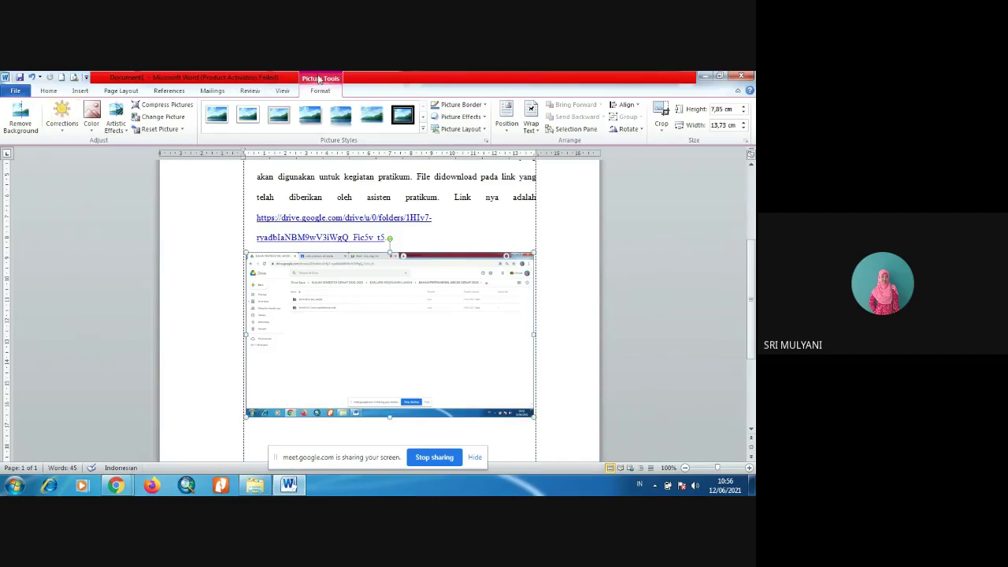
Apply the strongest Sharpen correction preset to the pasted screenshot.
{"action": "left_click", "coordinate": [55, 122]}
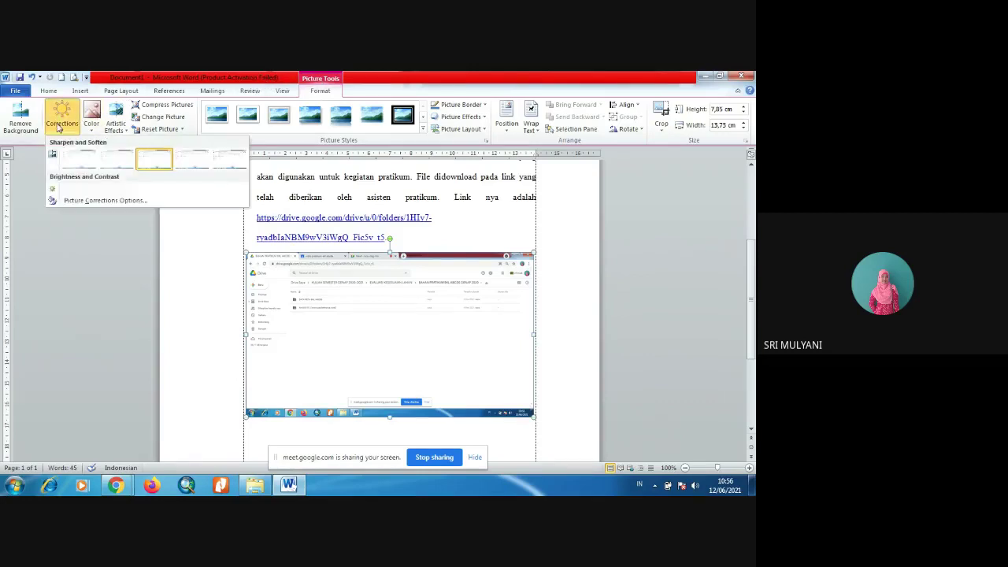
{"action": "left_click", "coordinate": [228, 164]}
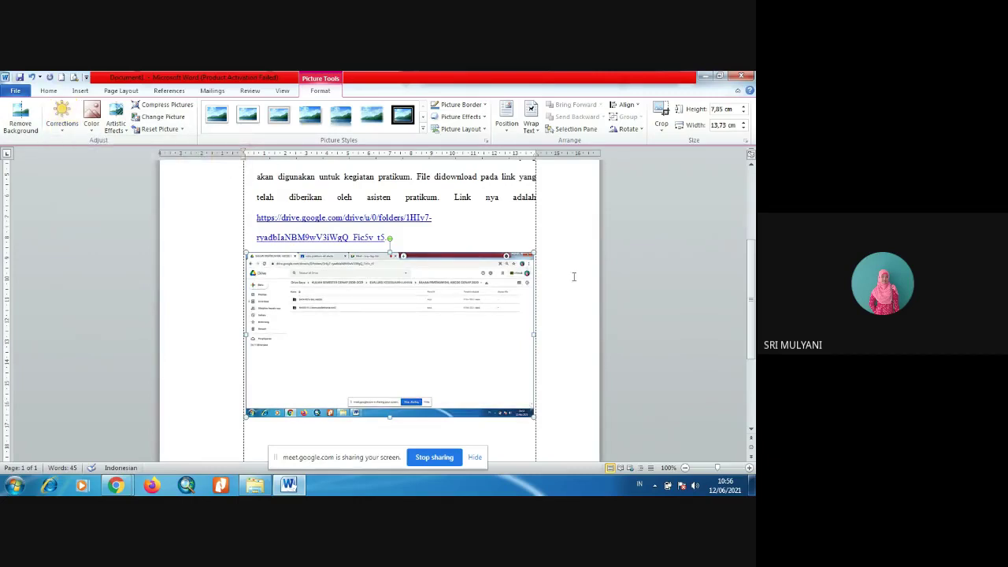
{"action": "mouse_move", "coordinate": [754, 312]}
{"action": "left_mouse_down"}
{"action": "mouse_move", "coordinate": [753, 359]}
{"action": "mouse_move", "coordinate": [755, 275]}
{"action": "mouse_move", "coordinate": [755, 296]}
{"action": "left_mouse_up"}
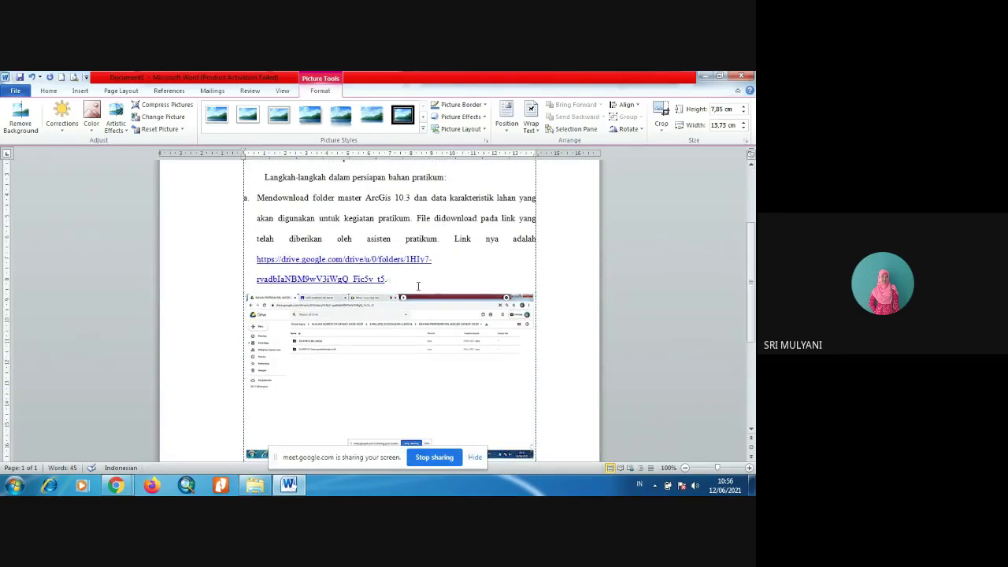
{"action": "left_click", "coordinate": [419, 287]}
{"action": "left_click", "coordinate": [392, 343]}
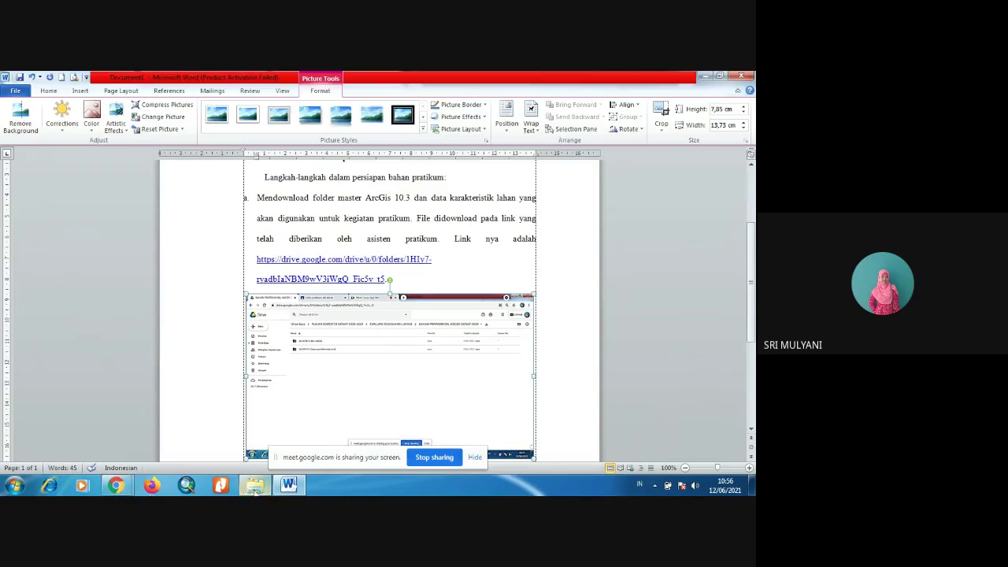
{"action": "left_click_drag", "start_coordinate": [754, 320], "coordinate": [753, 329]}
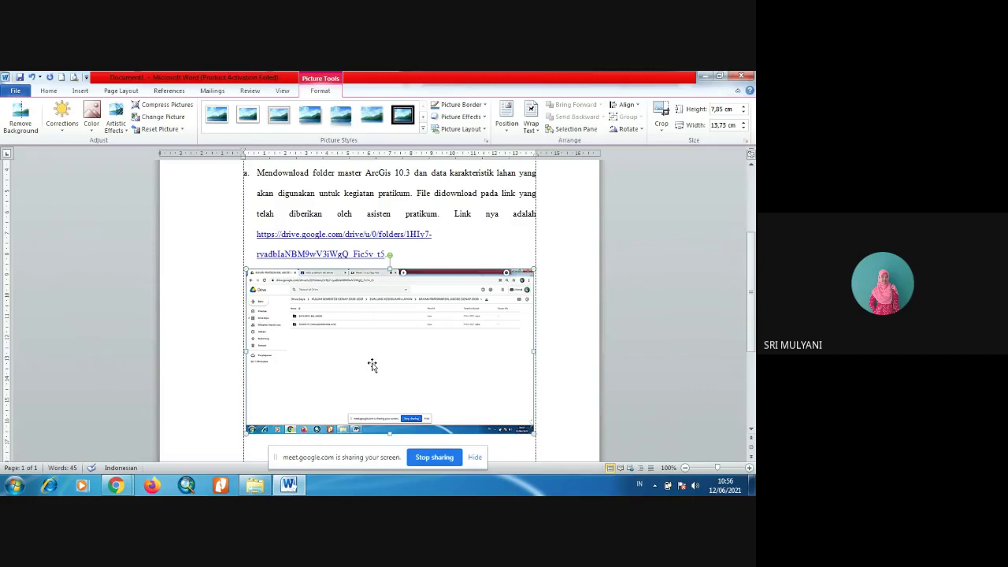
Switch to the Chrome window showing the Drive folder BAHAN PRATIKUM EKL ABCDE GENAP 2020.
{"action": "left_click", "coordinate": [126, 488]}
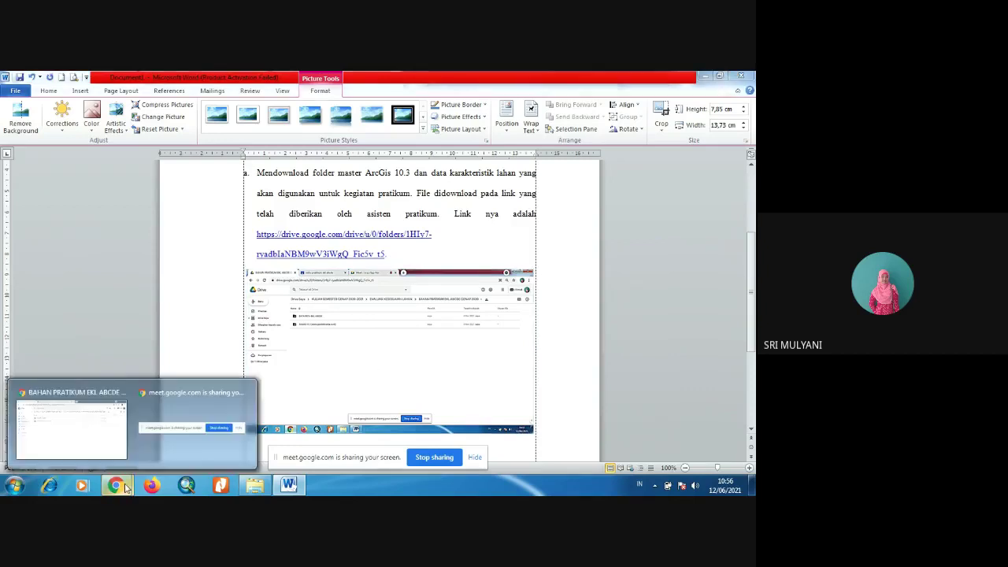
{"action": "left_click", "coordinate": [66, 420]}
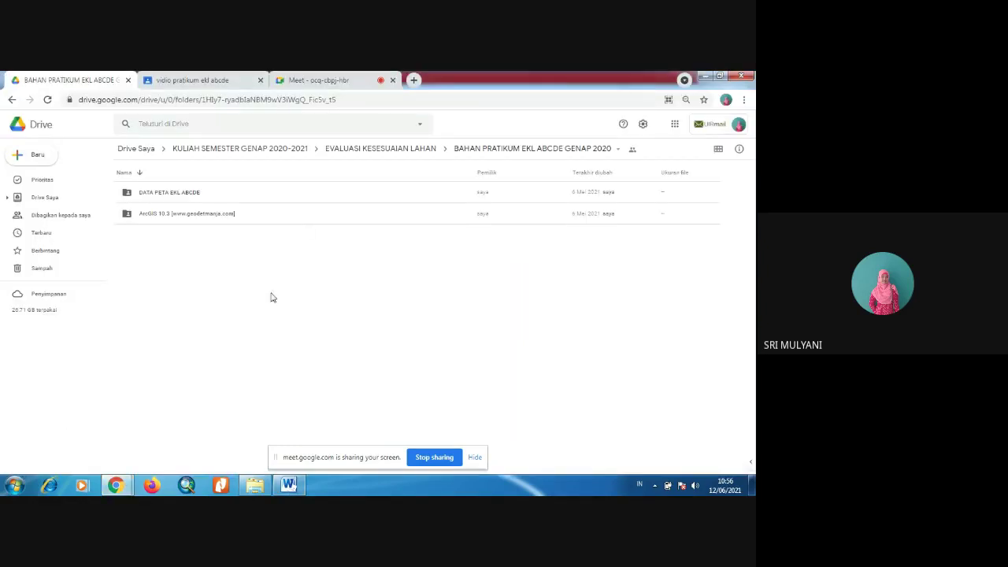
Select the folders DATA PETA EKL ABCDE and ArcGIS 10.3 together and open their context menu for a screen capture.
{"action": "left_click", "coordinate": [185, 194]}
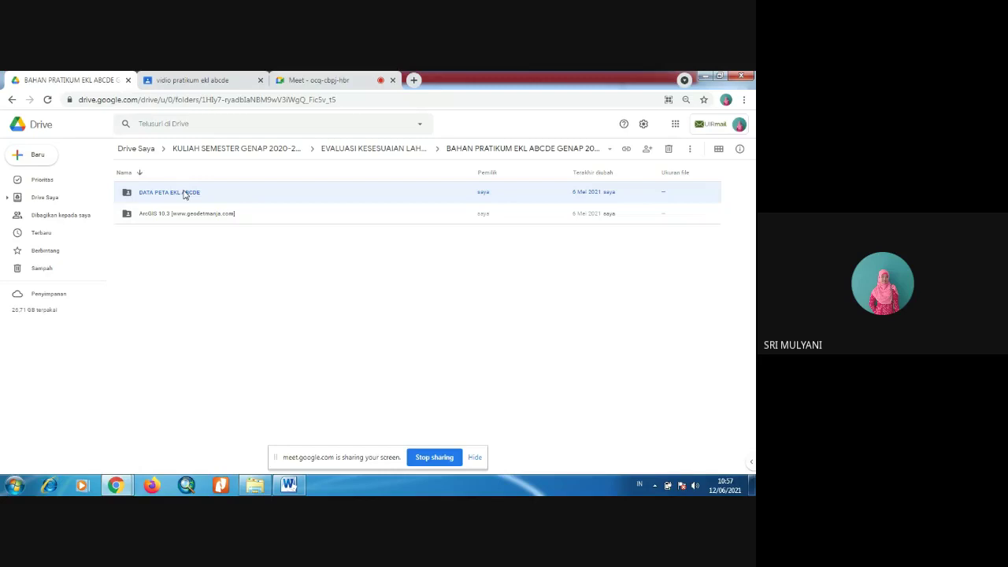
{"action": "left_click", "coordinate": [185, 195]}
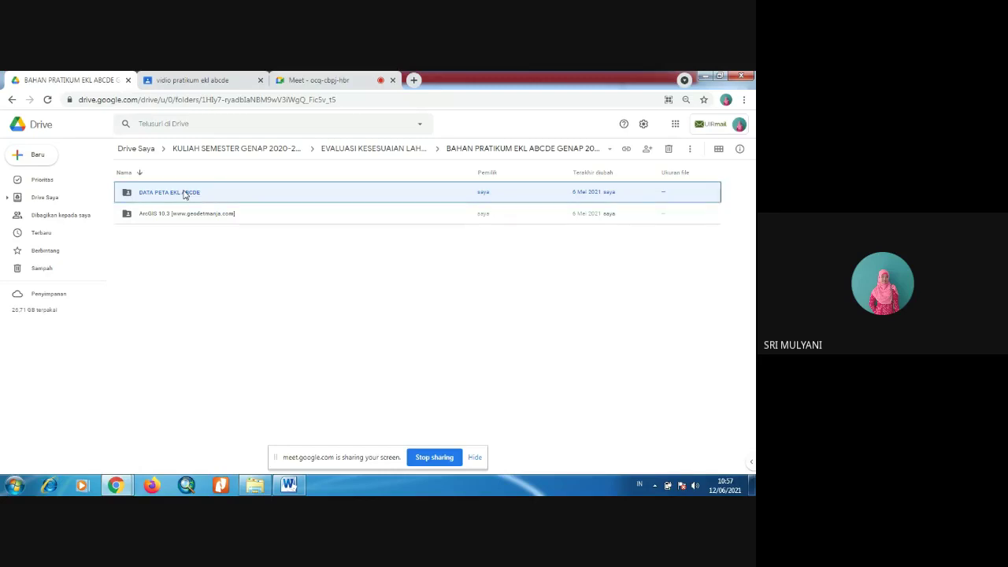
{"action": "key", "text": "shift+Down"}
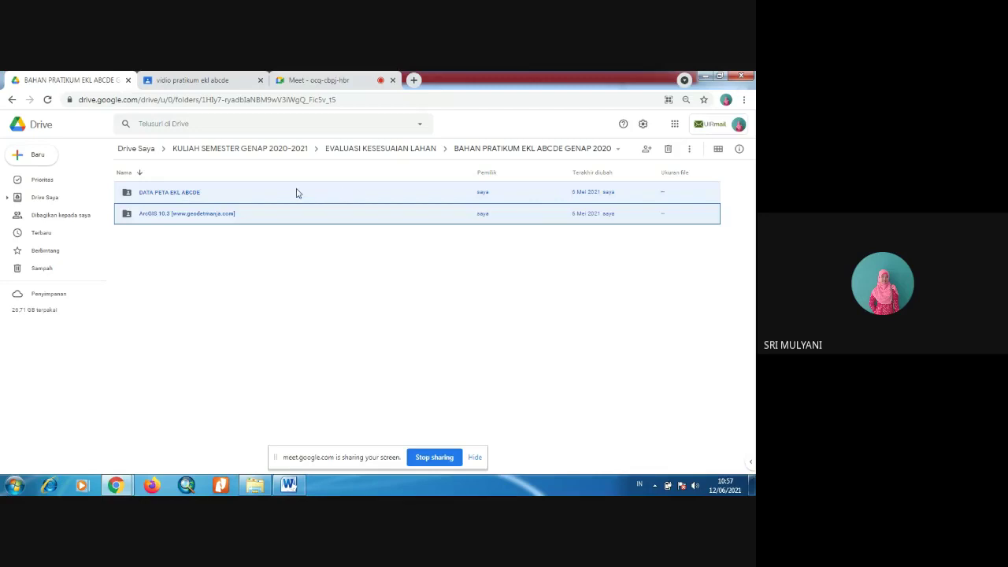
{"action": "right_click", "coordinate": [378, 199]}
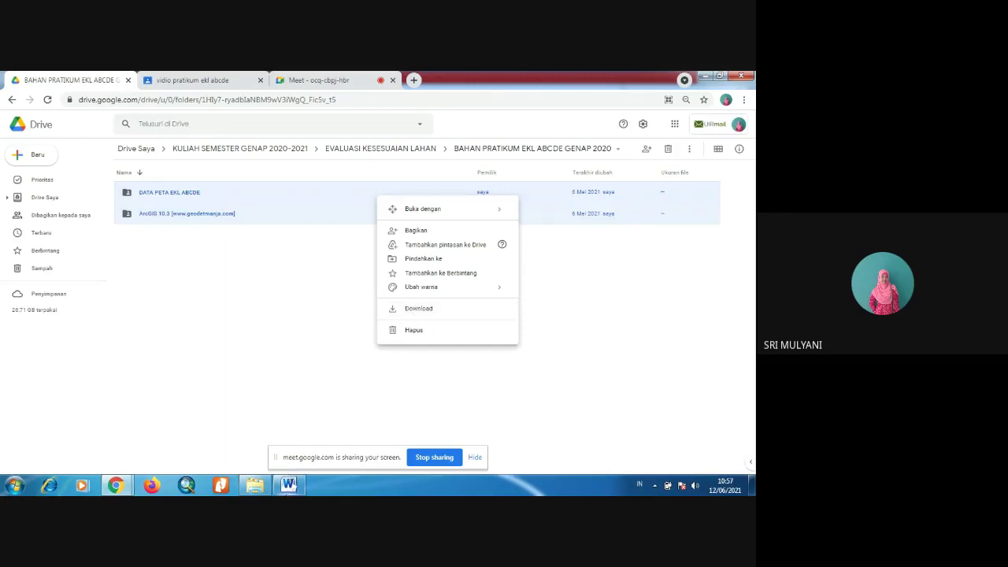
Switch to Word and paste the captured context-menu screenshot after the first Drive screenshot.
{"action": "left_click", "coordinate": [289, 485]}
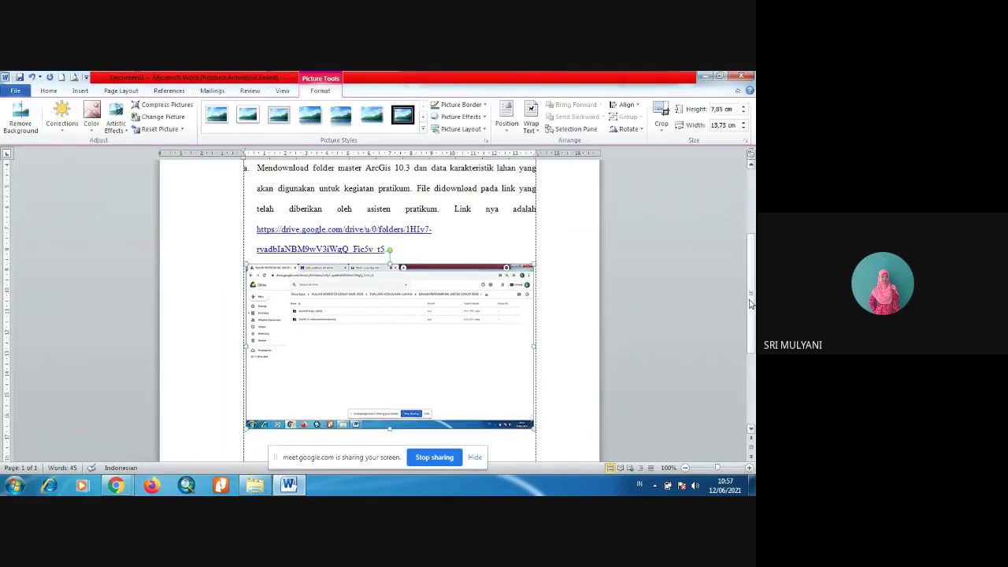
{"action": "left_click_drag", "start_coordinate": [750, 303], "coordinate": [747, 420]}
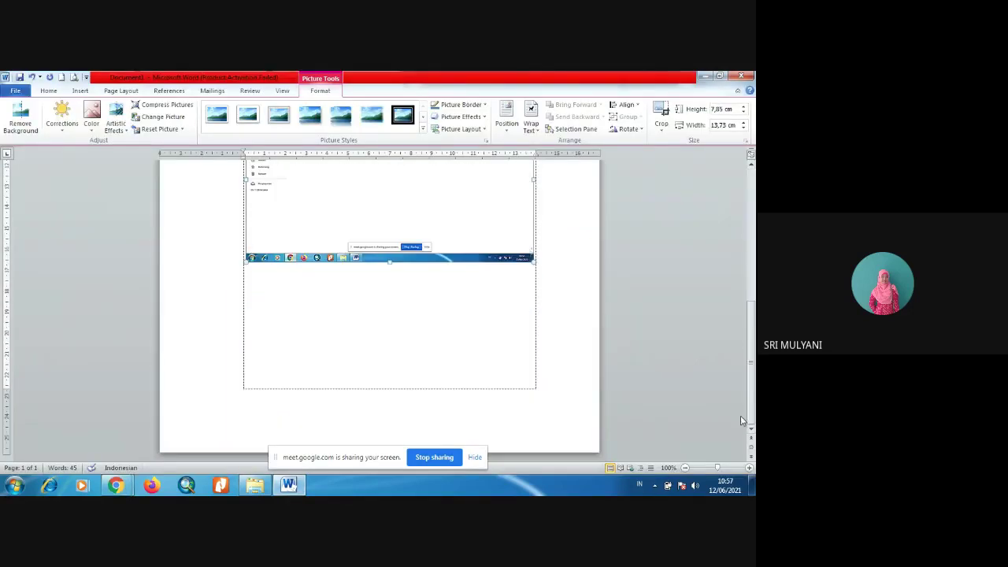
{"action": "left_click", "coordinate": [547, 254]}
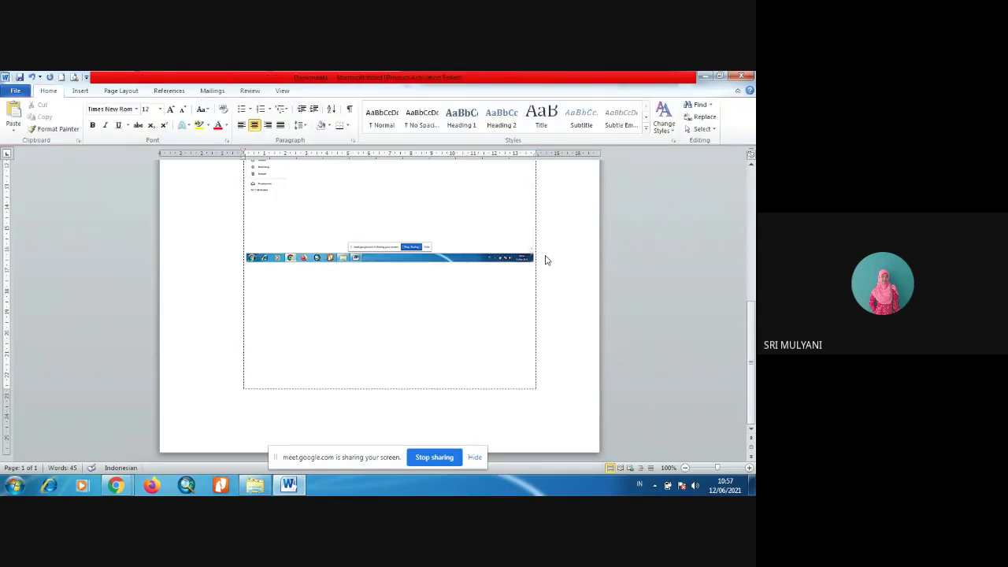
{"action": "key", "text": "ctrl+v"}
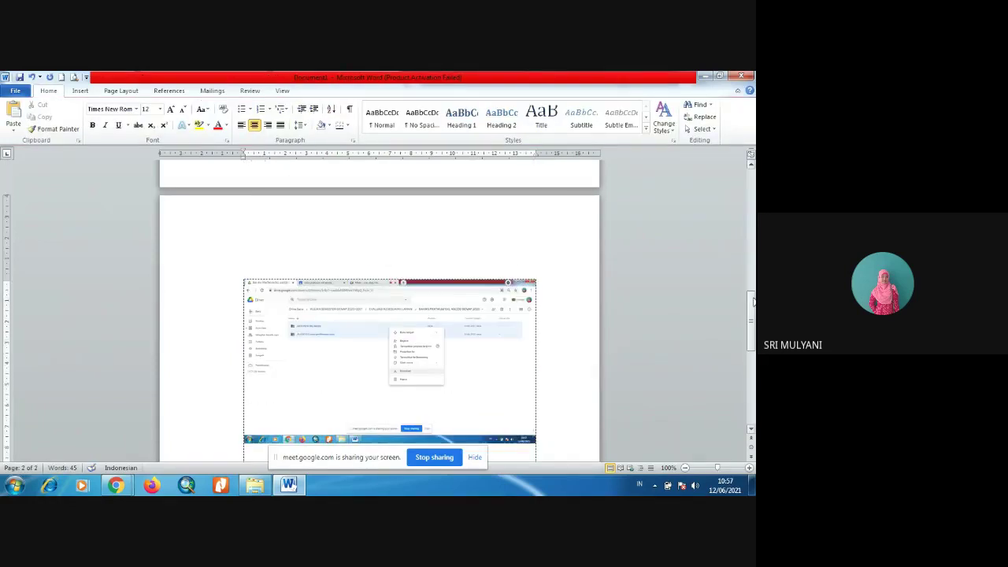
Shrink the first Drive screenshot proportionally so it is narrower than the text area.
{"action": "left_click_drag", "start_coordinate": [751, 325], "coordinate": [750, 248]}
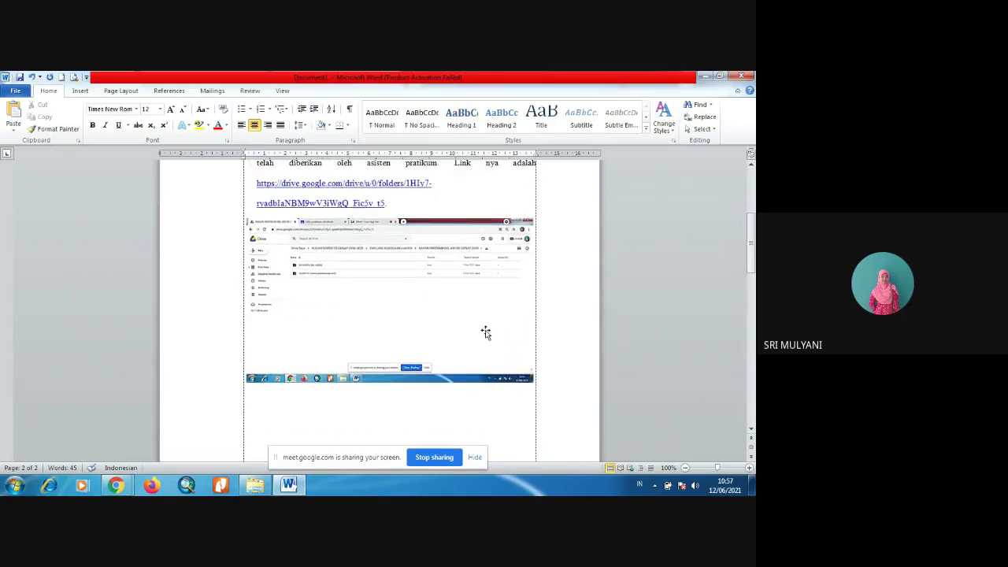
{"action": "left_click", "coordinate": [461, 337]}
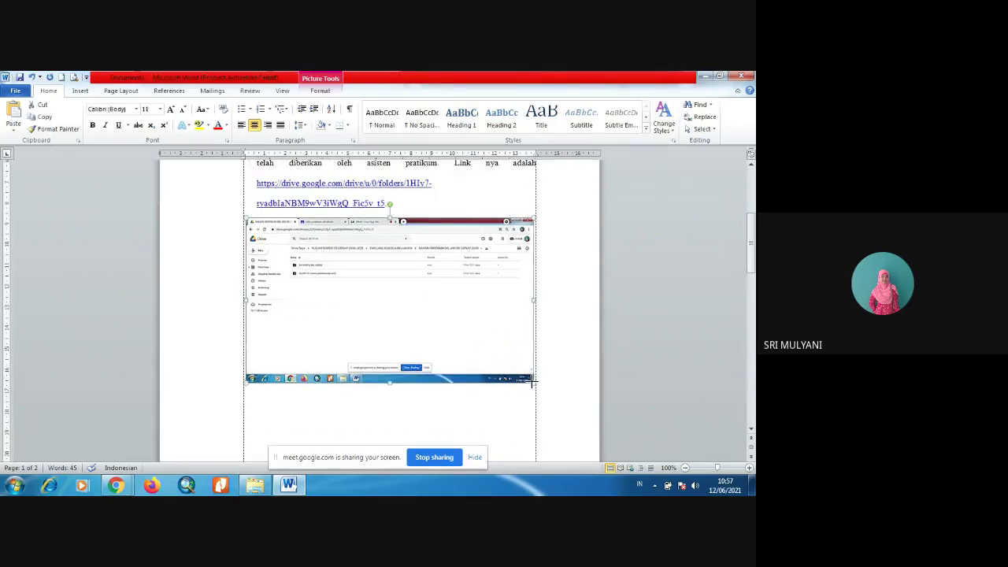
{"action": "left_click_drag", "start_coordinate": [533, 383], "coordinate": [515, 334]}
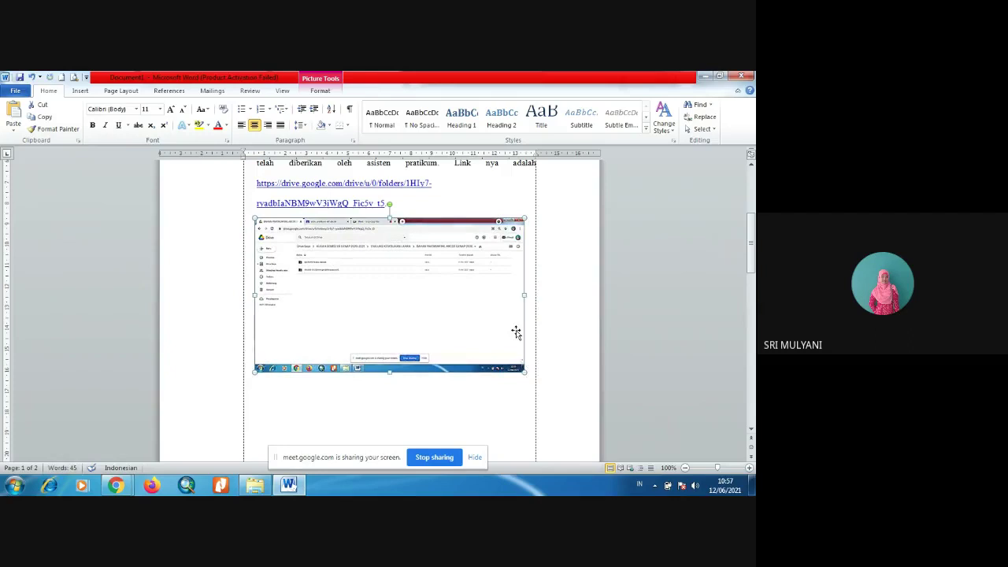
{"action": "left_click_drag", "start_coordinate": [525, 371], "coordinate": [509, 349]}
Resize the context-menu screenshot to about 11.46 cm wide so it fits on the first page.
{"action": "left_click_drag", "start_coordinate": [753, 228], "coordinate": [754, 314]}
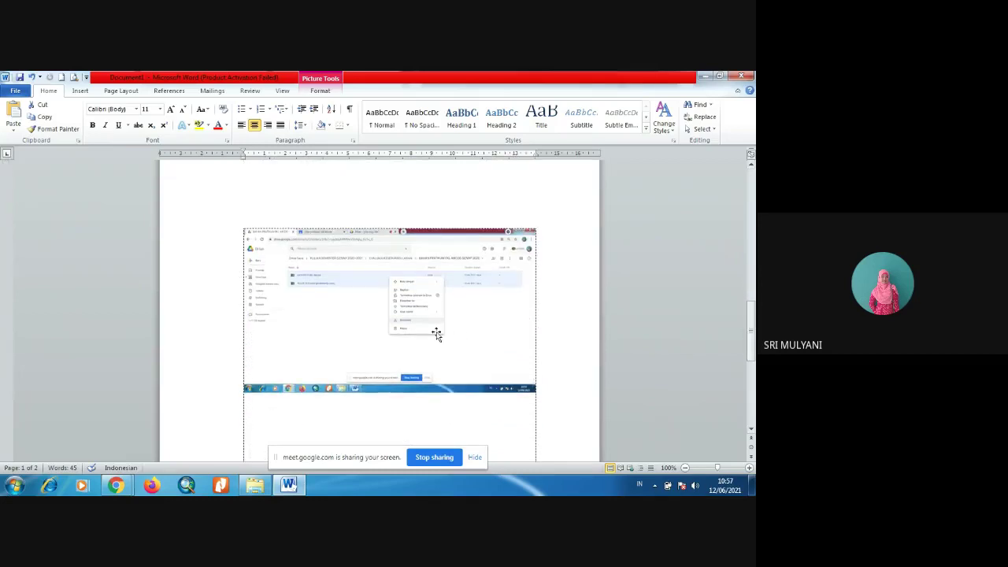
{"action": "left_click", "coordinate": [484, 370]}
{"action": "left_click_drag", "start_coordinate": [536, 393], "coordinate": [504, 350]}
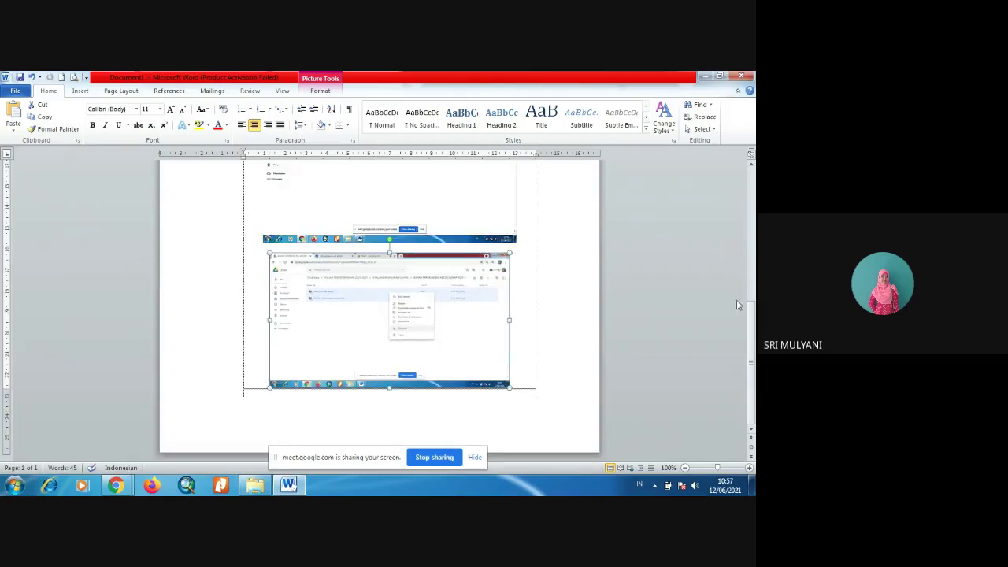
Shrink the first Drive screenshot further so its width matches the context-menu screenshot below it.
{"action": "left_click_drag", "start_coordinate": [751, 370], "coordinate": [750, 335]}
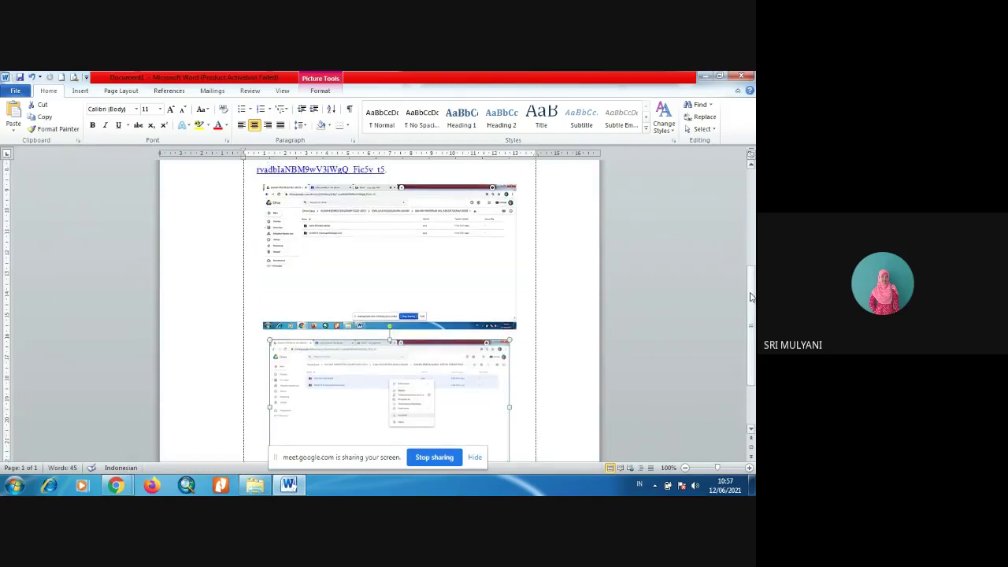
{"action": "left_click", "coordinate": [478, 215]}
{"action": "left_click_drag", "start_coordinate": [516, 329], "coordinate": [506, 316]}
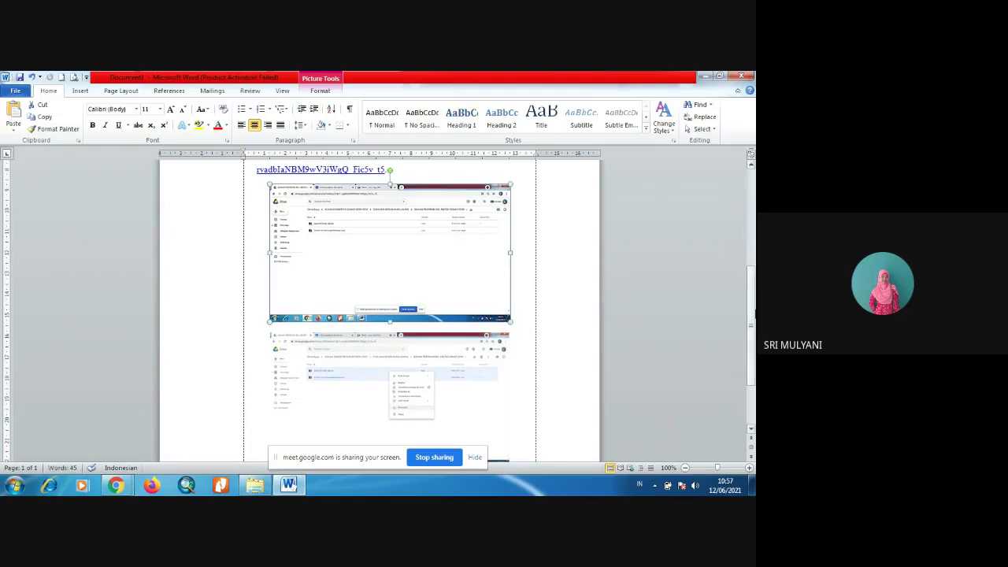
Apply the strongest Sharpen correction preset to the context-menu screenshot and start a new paragraph after it.
{"action": "left_click_drag", "start_coordinate": [754, 314], "coordinate": [753, 365]}
{"action": "left_click", "coordinate": [430, 303]}
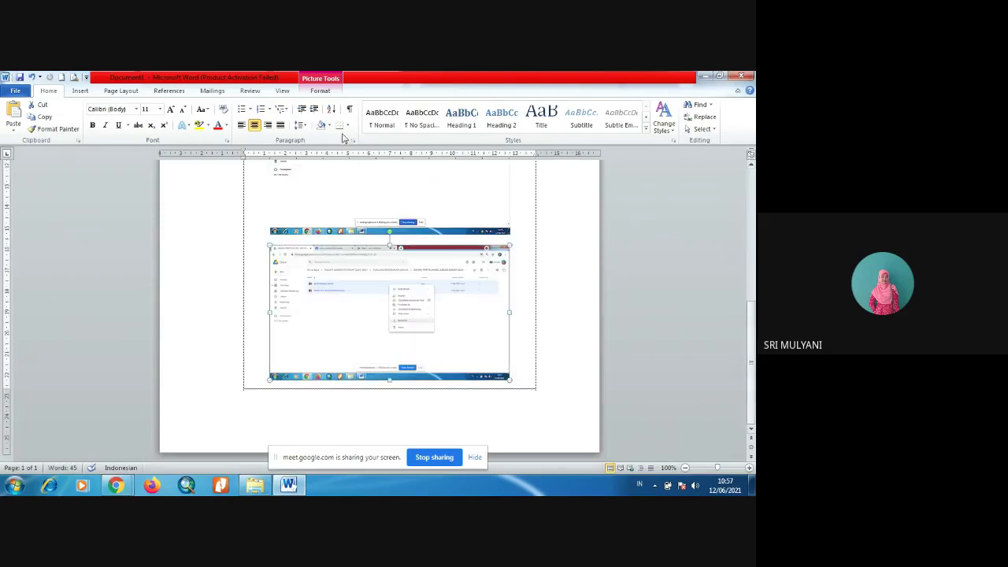
{"action": "left_click", "coordinate": [321, 81]}
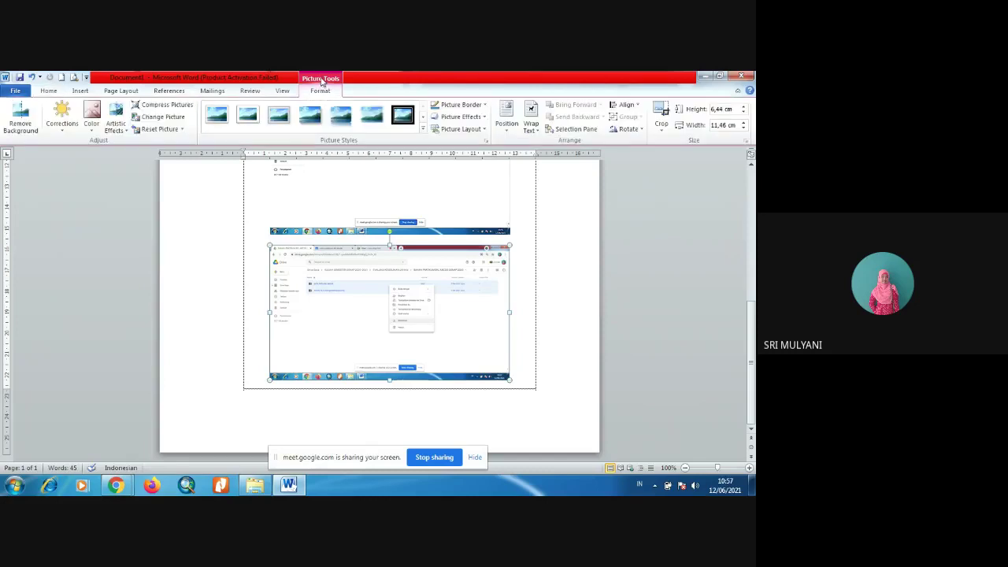
{"action": "left_click", "coordinate": [69, 128]}
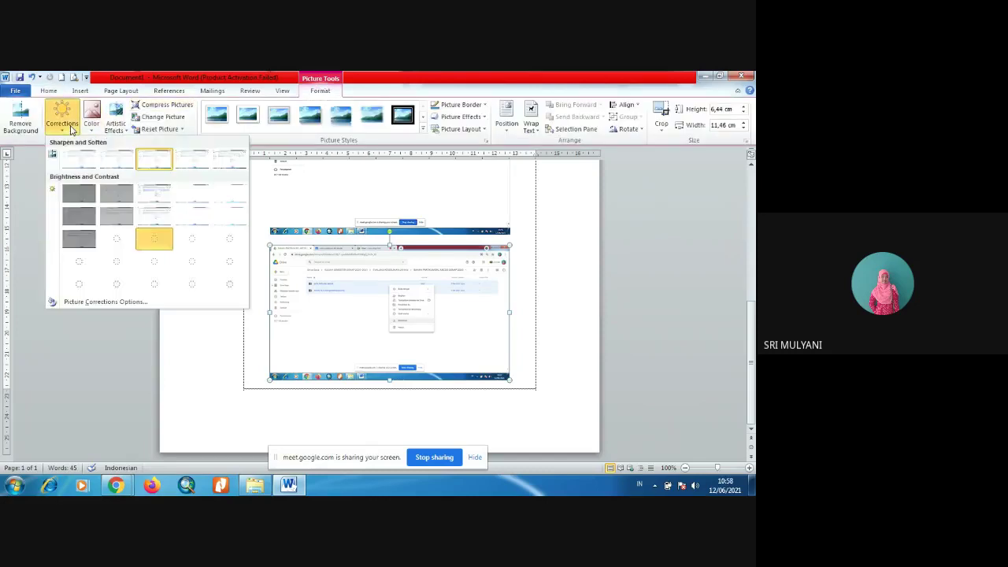
{"action": "left_click", "coordinate": [232, 164]}
{"action": "left_click", "coordinate": [546, 337]}
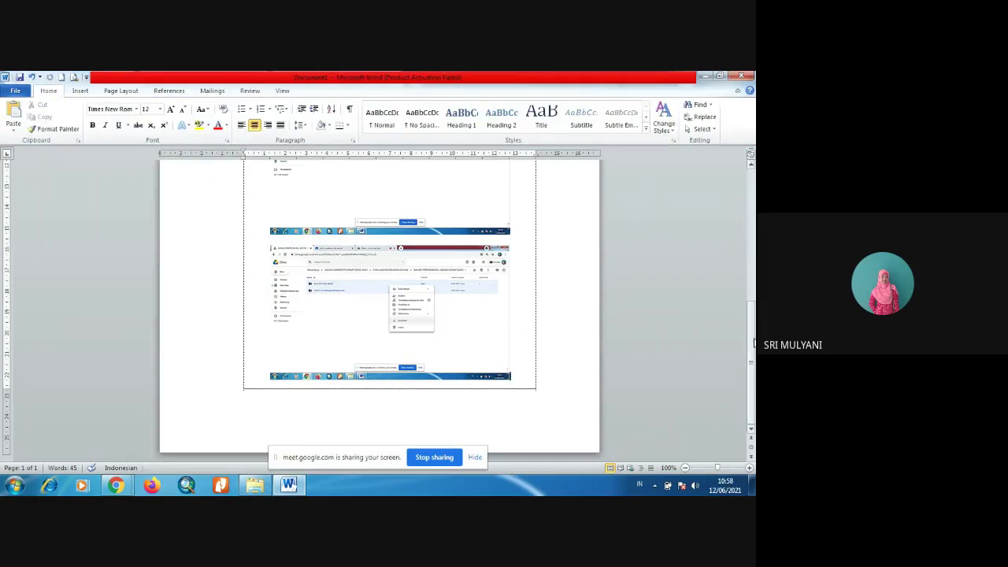
{"action": "key", "text": "Return"}
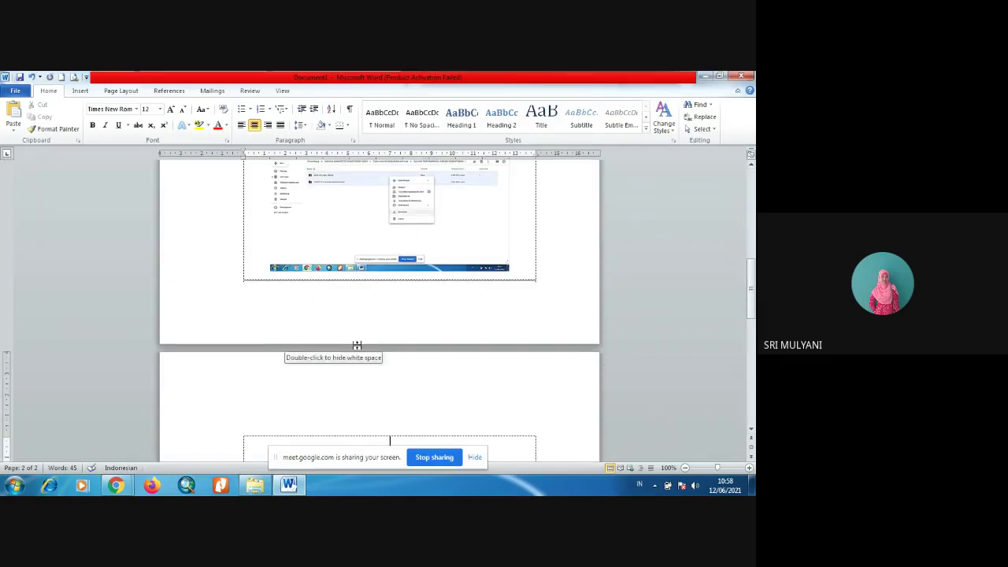
{"action": "left_click_drag", "start_coordinate": [753, 284], "coordinate": [753, 319]}
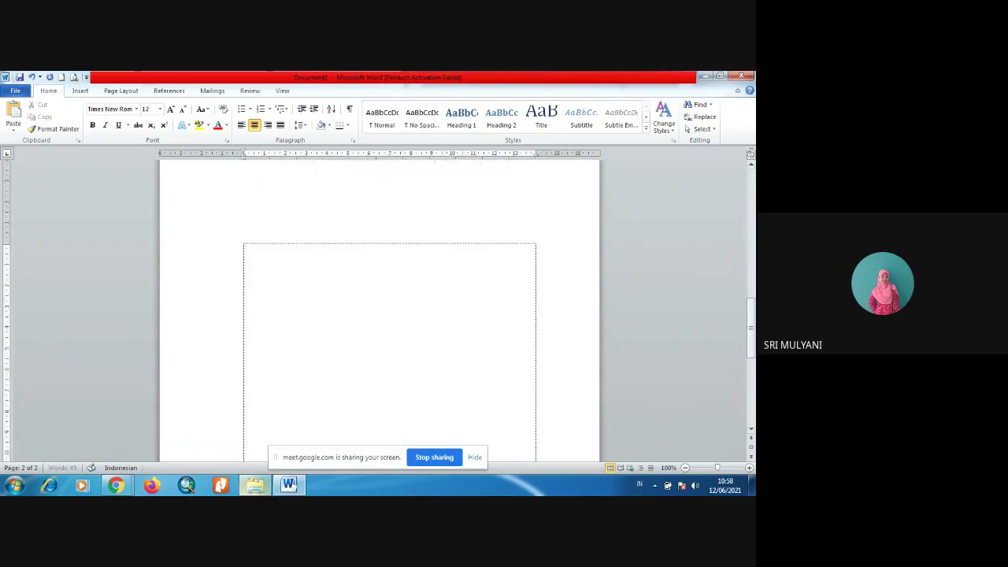
Switch to the Chrome Drive window and download the two selected folders.
{"action": "mouse_move", "coordinate": [110, 487]}
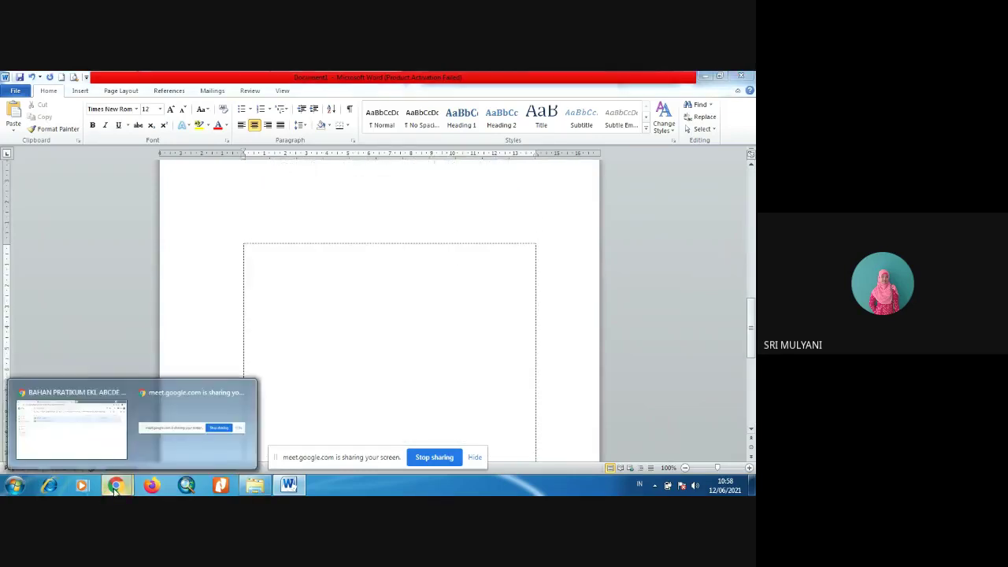
{"action": "left_click", "coordinate": [100, 433]}
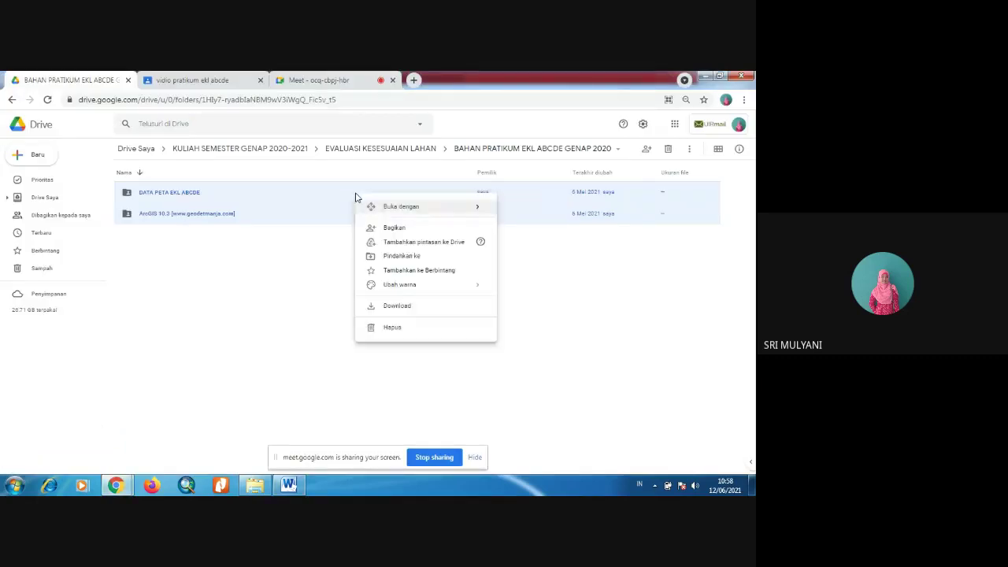
{"action": "left_click", "coordinate": [402, 312]}
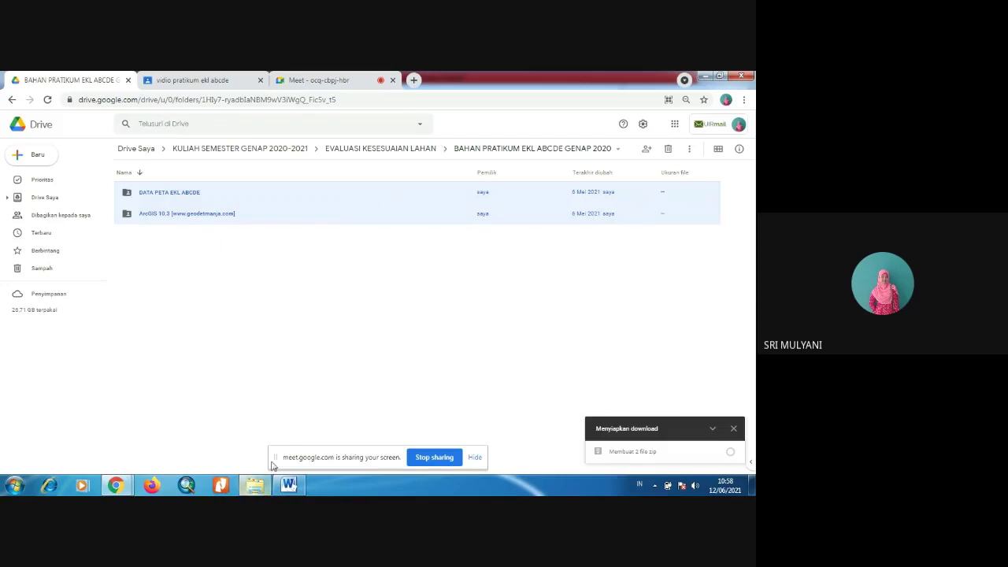
Return to Word, left-align the new paragraph on page 2 and start it as list item b.
{"action": "left_click", "coordinate": [288, 486]}
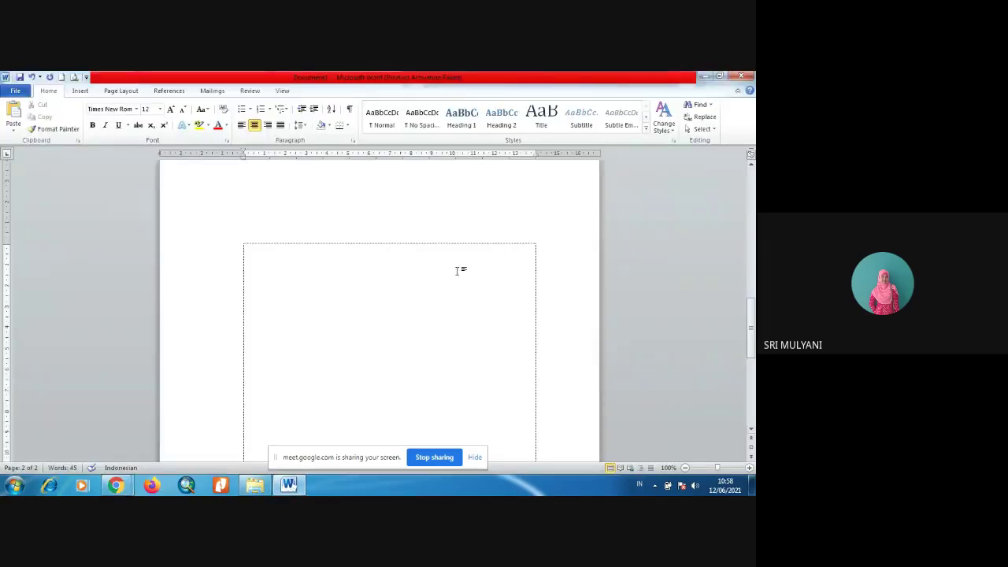
{"action": "key", "text": "ctrl+l"}
{"action": "type", "text": "s"}
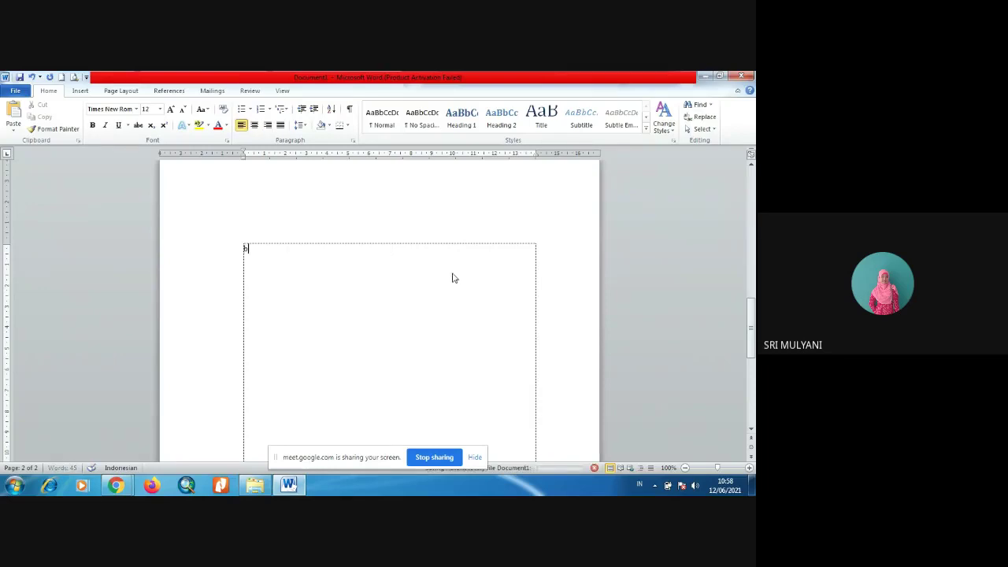
{"action": "type", "text": ". "}
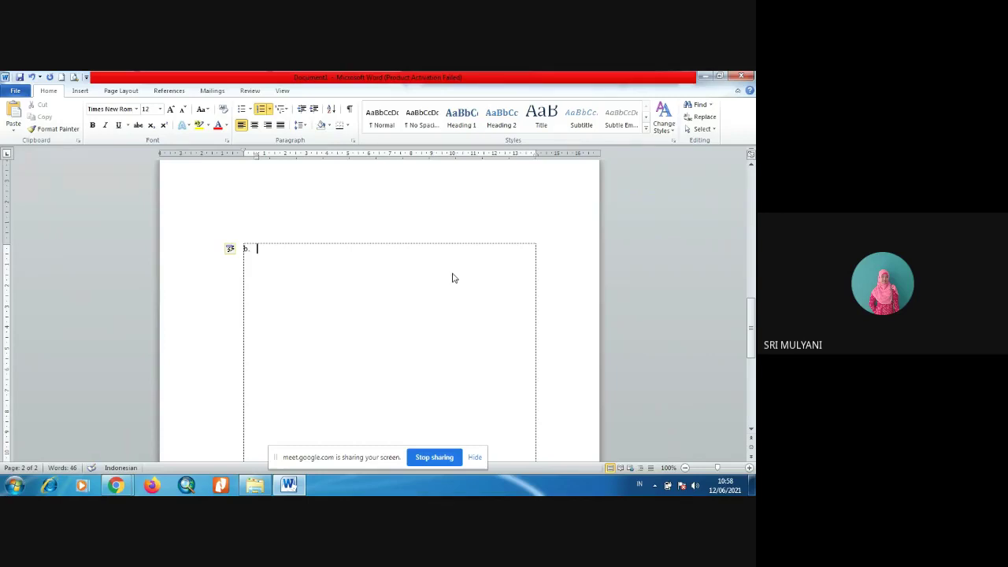
Write item b as "Setelah klik download akan muncul windows persiapan data download, tunggu hingga proses persiapan downloadnya selesai.".
{"action": "type", "text": "Setelah d"}
{"action": "key", "text": "BackSpace"}
{"action": "type", "text": "klik download ak"}
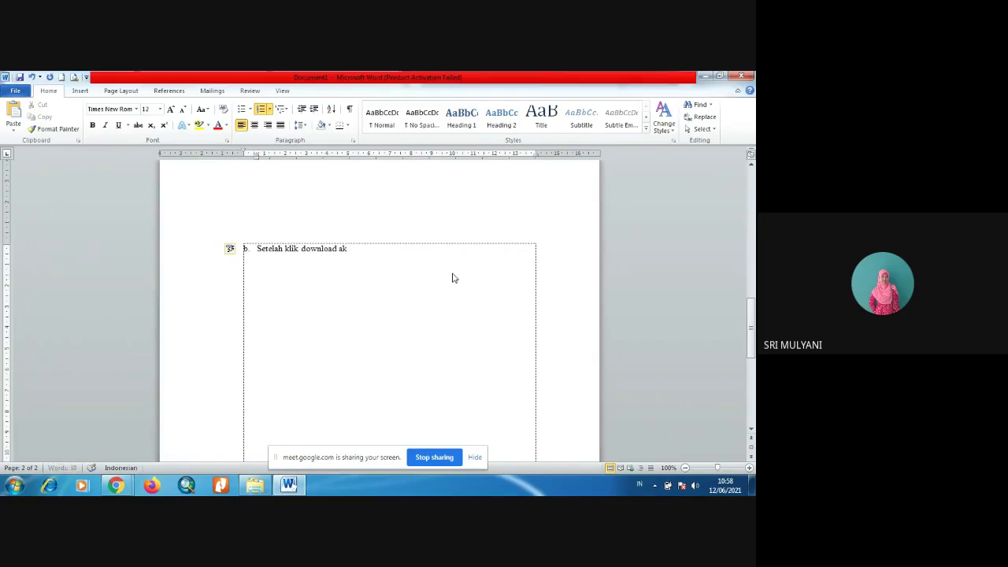
{"action": "type", "text": "an muncul windows menun"}
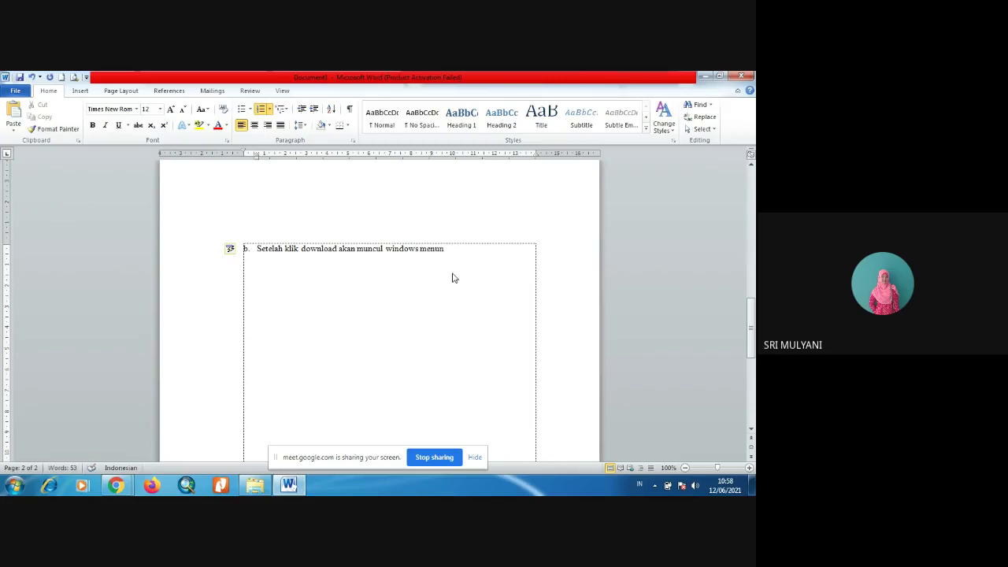
{"action": "key", "text": "BackSpace"}
{"action": "key", "text": "BackSpace"}
{"action": "key", "text": "BackSpace"}
{"action": "key", "text": "BackSpace"}
{"action": "key", "text": "BackSpace"}
{"action": "type", "text": "me"}
{"action": "type", "text": "p"}
{"action": "type", "text": "ersiapan data"}
{"action": "type", "text": " download."}
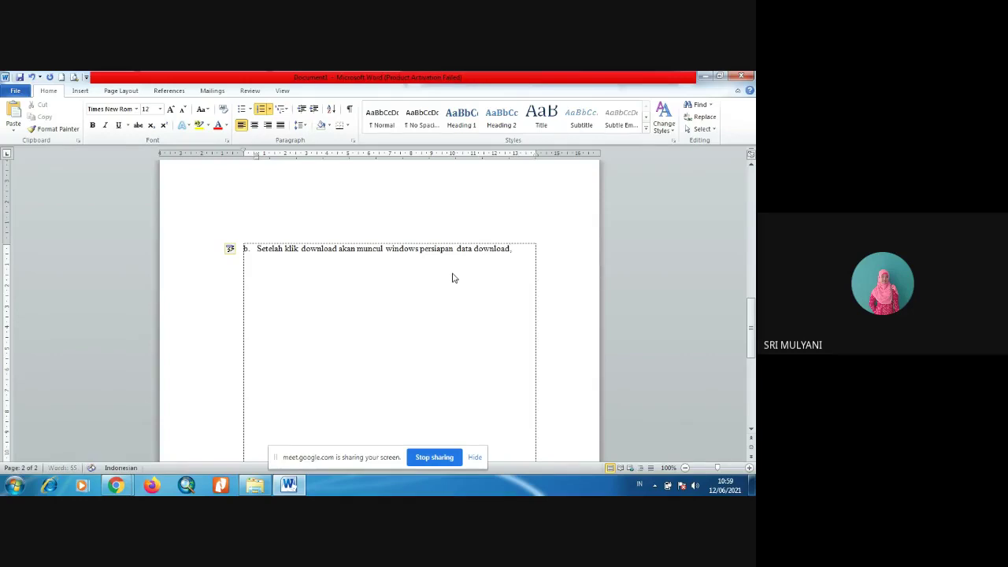
{"action": "type", "text": " tunggu hingga proses persiapan downloadnya"}
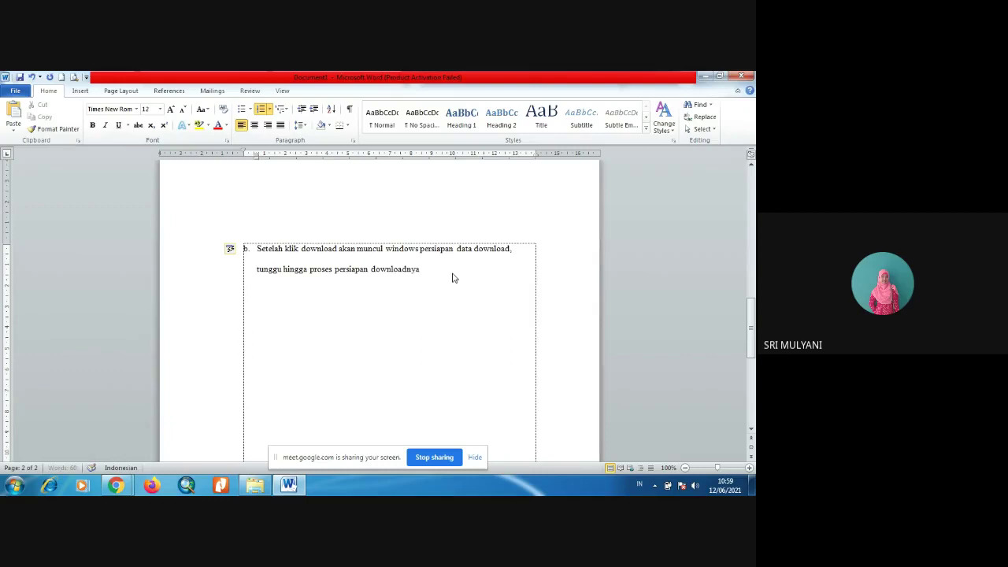
{"action": "type", "text": " selesai."}
Paste the download-preparation screenshot on a new line below item b and remove its left indent so it starts at the margin.
{"action": "key", "text": "Return"}
{"action": "key", "text": "ctrl+v"}
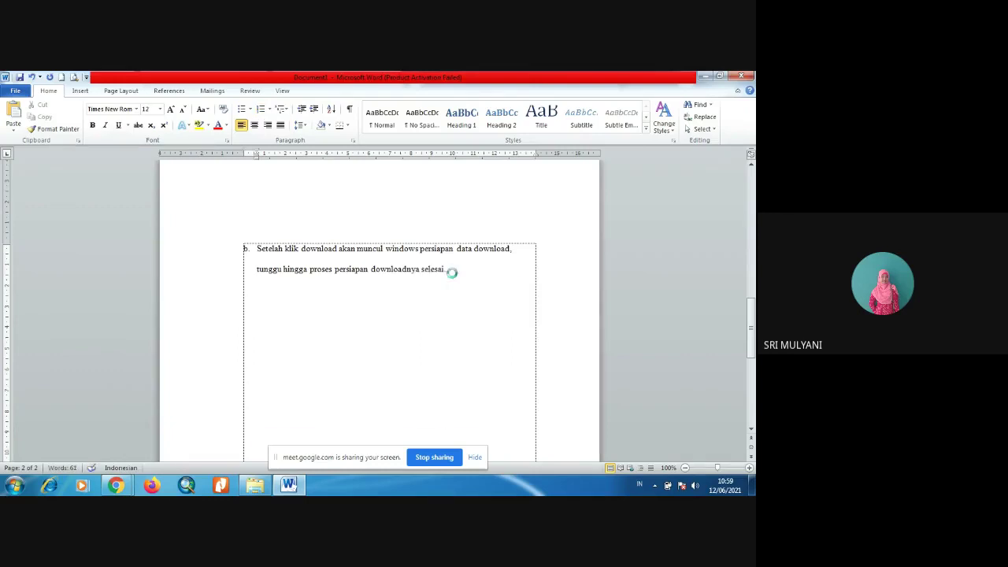
{"action": "left_click", "coordinate": [429, 355]}
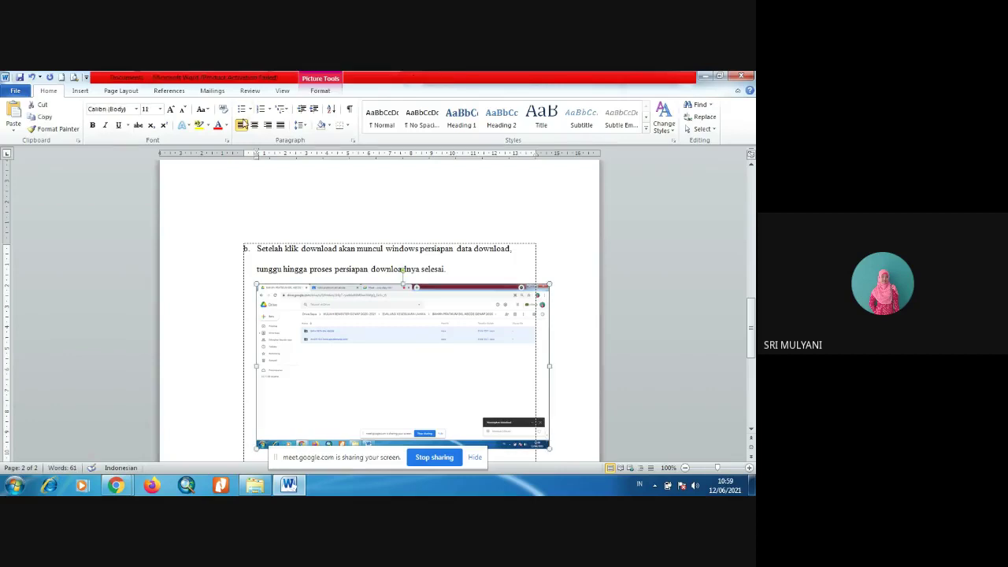
{"action": "left_click_drag", "start_coordinate": [254, 152], "coordinate": [244, 157]}
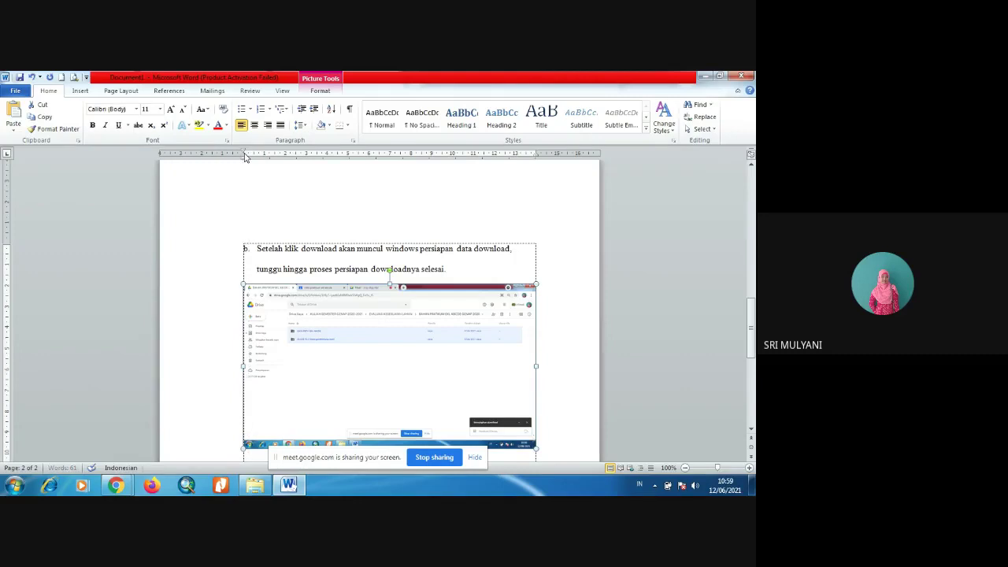
{"action": "left_click", "coordinate": [751, 430]}
{"action": "left_click", "coordinate": [751, 431]}
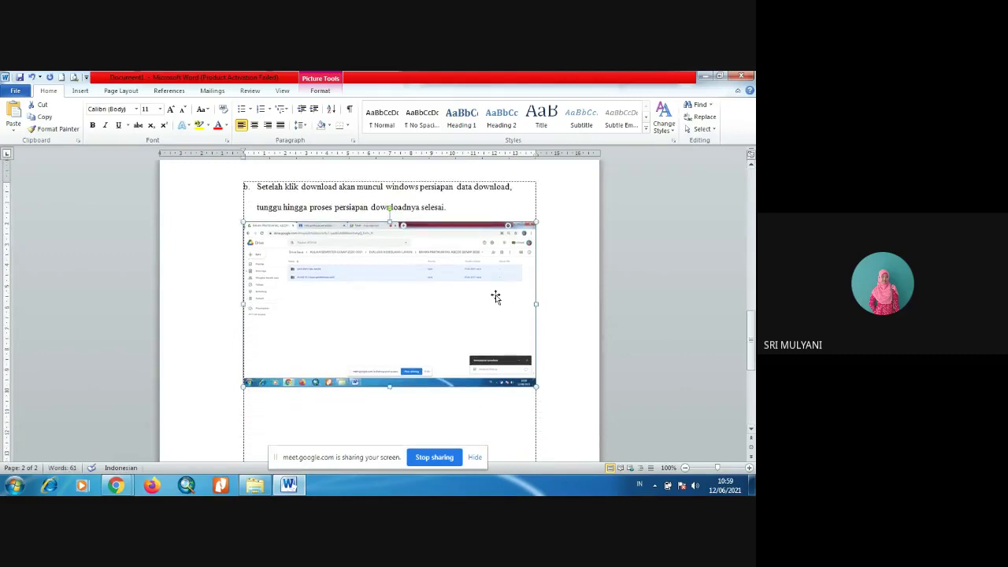
Shrink the download-preparation screenshot below item b to about 6.8 cm high by 12.09 cm wide and centre it.
{"action": "left_click_drag", "start_coordinate": [535, 386], "coordinate": [496, 330]}
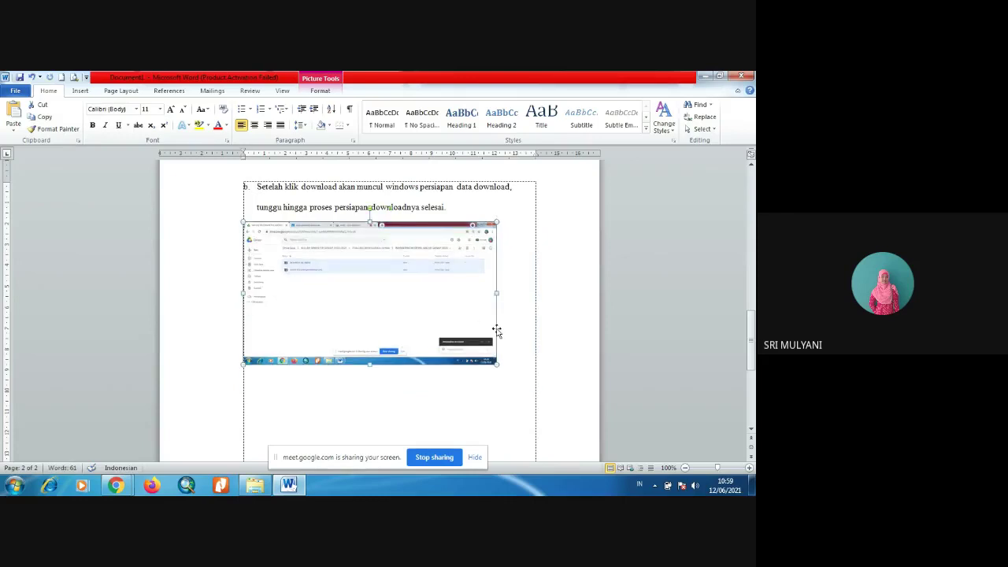
{"action": "left_click", "coordinate": [256, 126]}
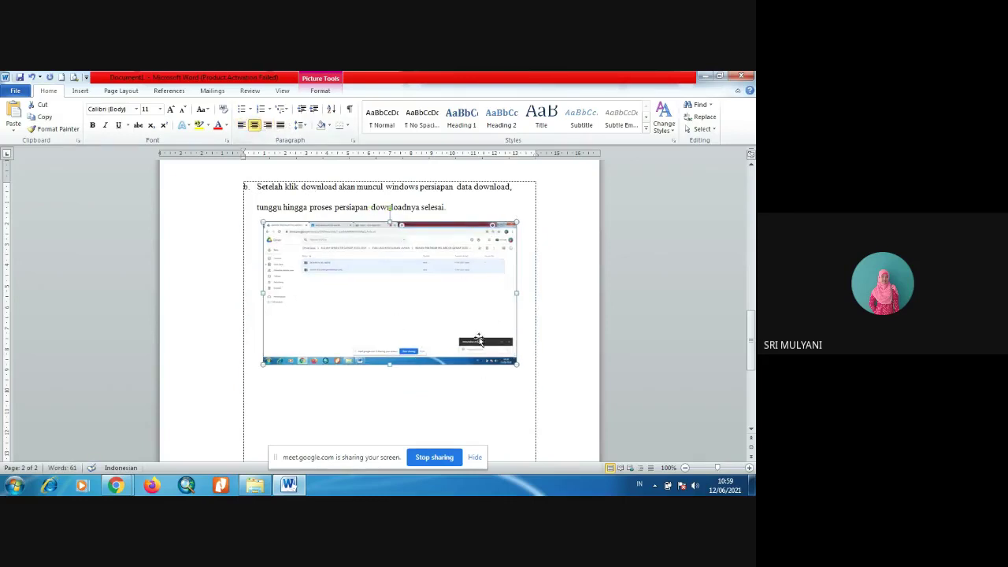
Apply the brightest, lowest-contrast correction and the strongest sharpening preset to the screenshot, and left-align the empty paragraph below it.
{"action": "left_click", "coordinate": [321, 91]}
{"action": "left_click", "coordinate": [63, 122]}
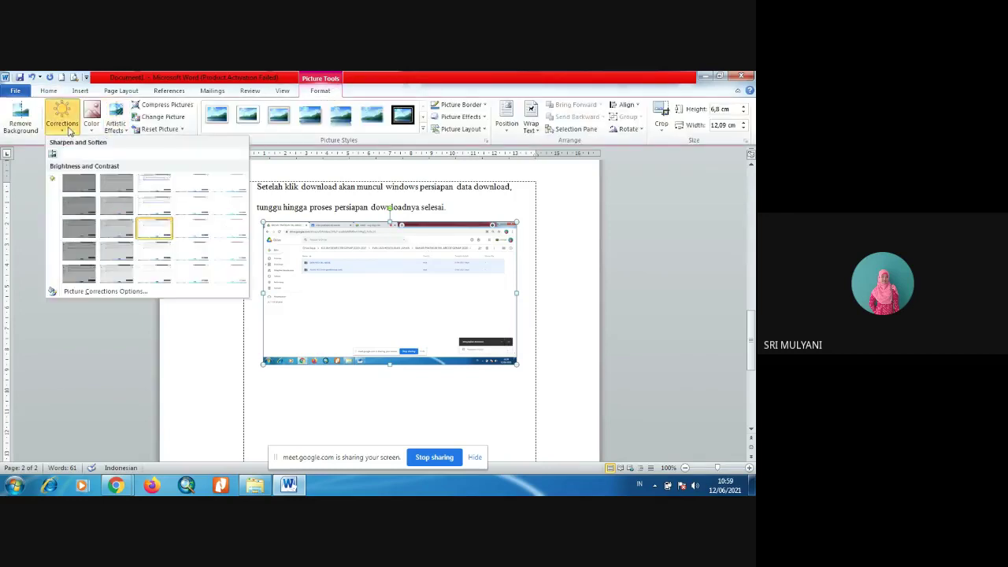
{"action": "left_click", "coordinate": [234, 187]}
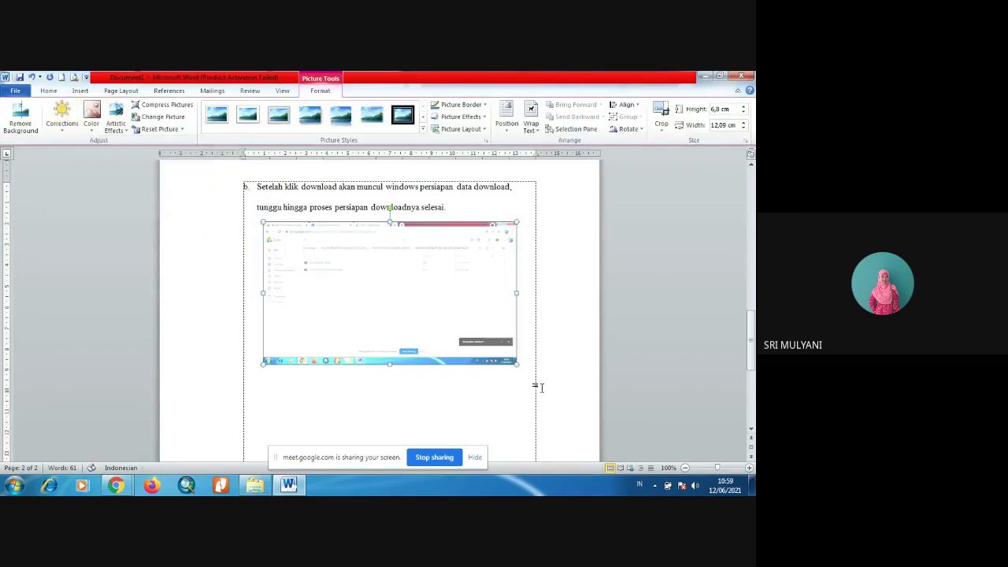
{"action": "left_click", "coordinate": [66, 132]}
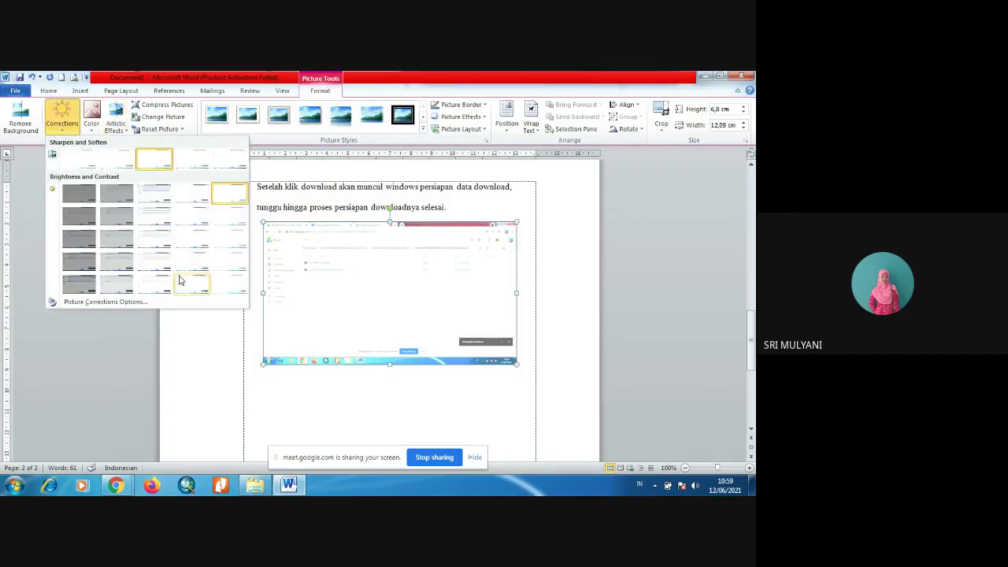
{"action": "left_click", "coordinate": [241, 161]}
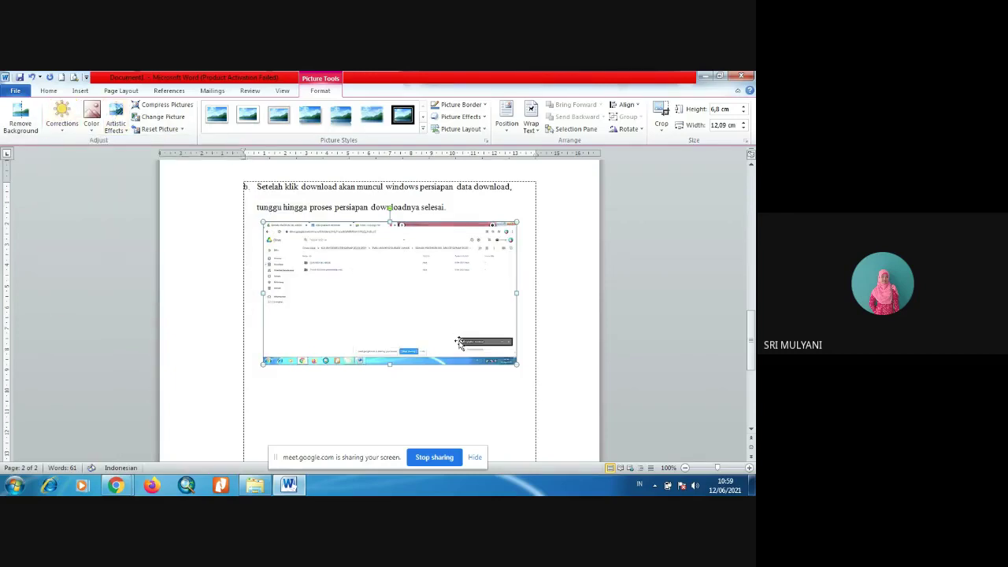
{"action": "left_click", "coordinate": [538, 404]}
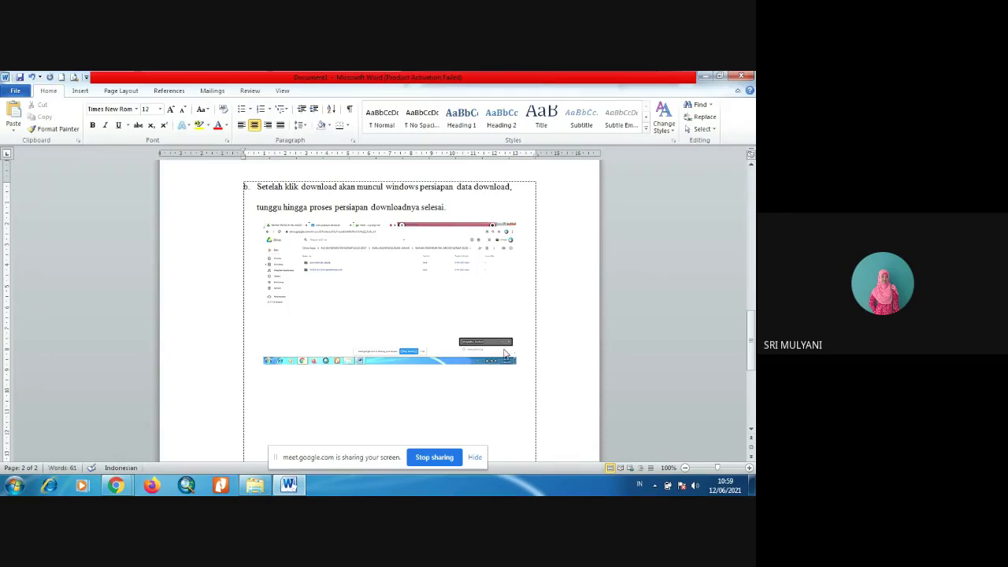
{"action": "key", "text": "ctrl+l"}
Check the progress of the download preparation in the Chrome Drive window and return to Word.
{"action": "mouse_move", "coordinate": [122, 487]}
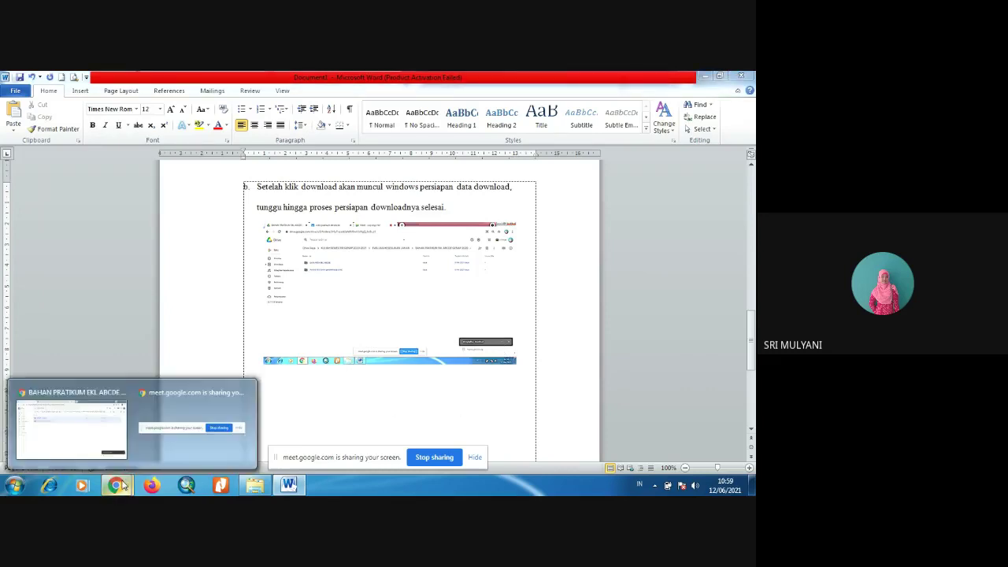
{"action": "left_click", "coordinate": [88, 441]}
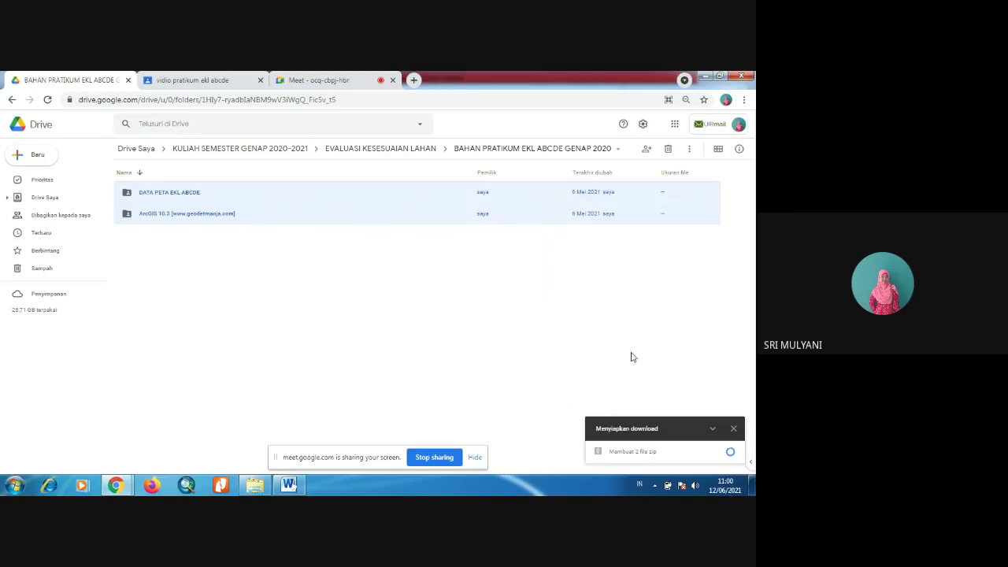
{"action": "left_click", "coordinate": [290, 486]}
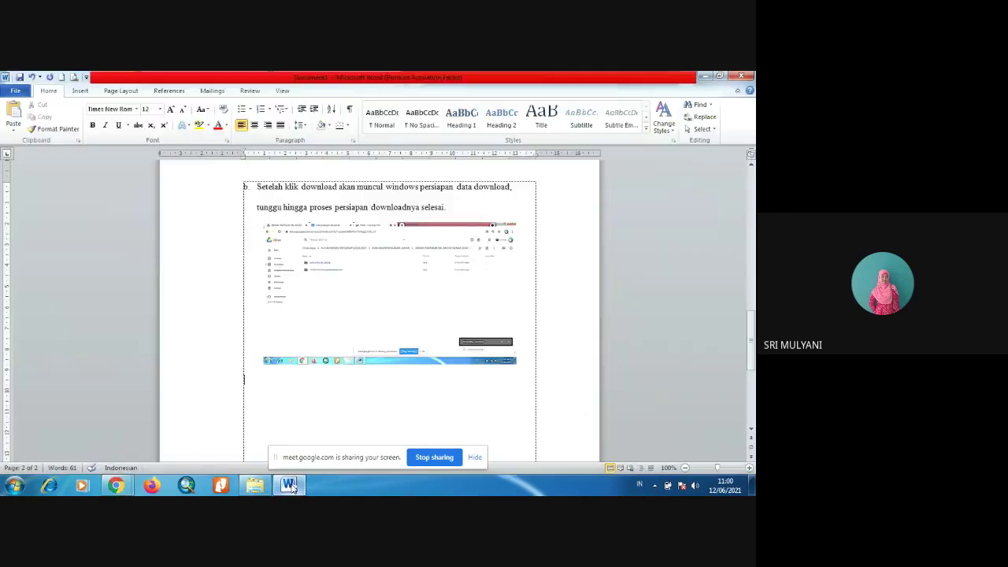
Start saving the document and choose the Data (D:) drive as the location.
{"action": "left_click_drag", "start_coordinate": [750, 353], "coordinate": [740, 315]}
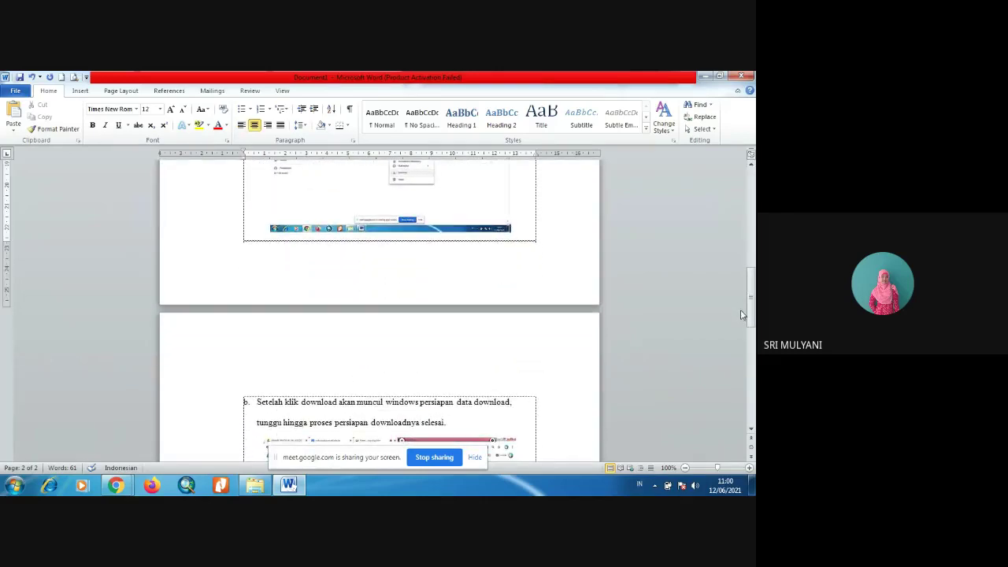
{"action": "left_click", "coordinate": [13, 90]}
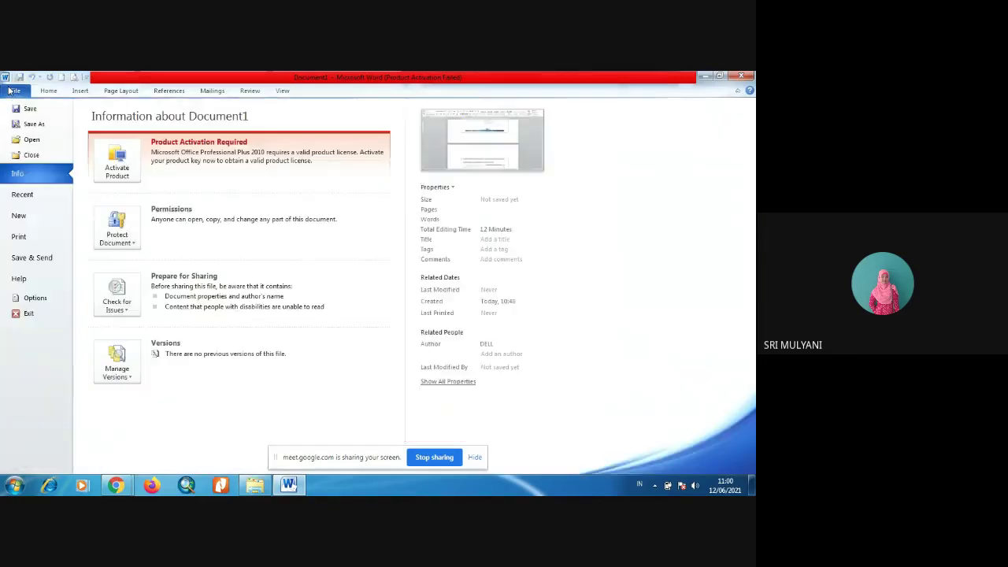
{"action": "key", "text": "Escape"}
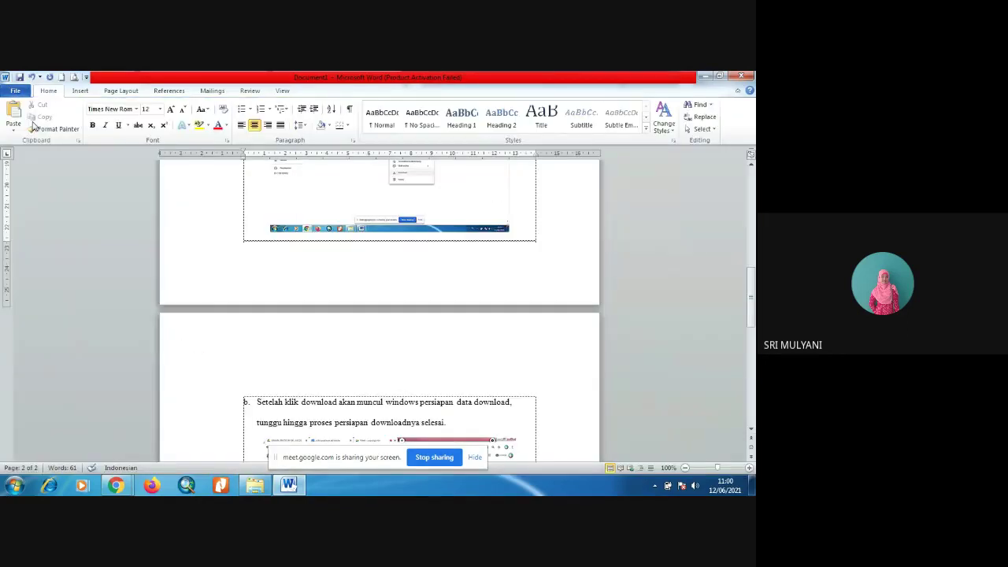
{"action": "key", "text": "ctrl+s"}
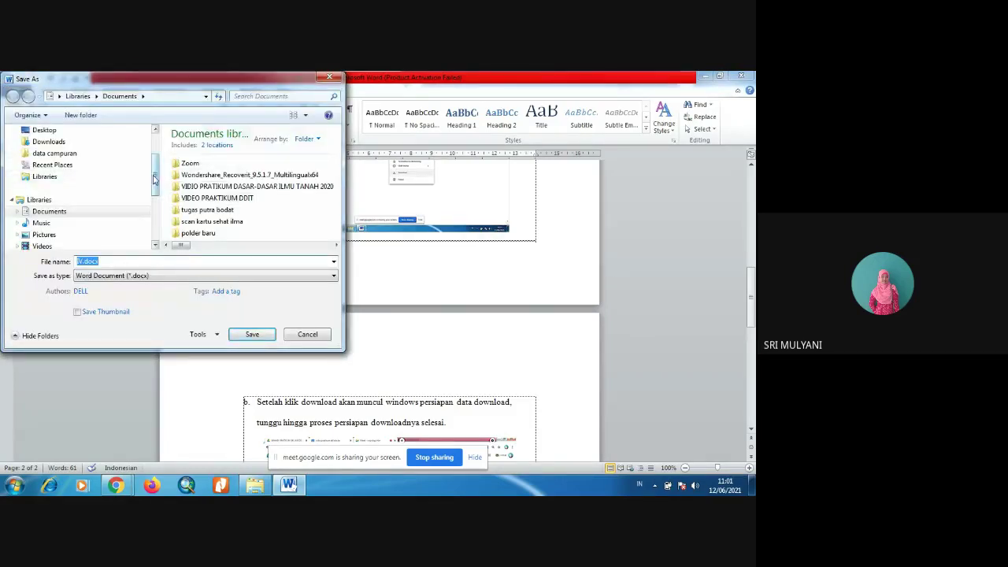
{"action": "scroll", "coordinate": [147, 212], "scroll_direction": "down", "scroll_amount": 2}
{"action": "scroll", "coordinate": [146, 213], "scroll_direction": "down", "scroll_amount": 1}
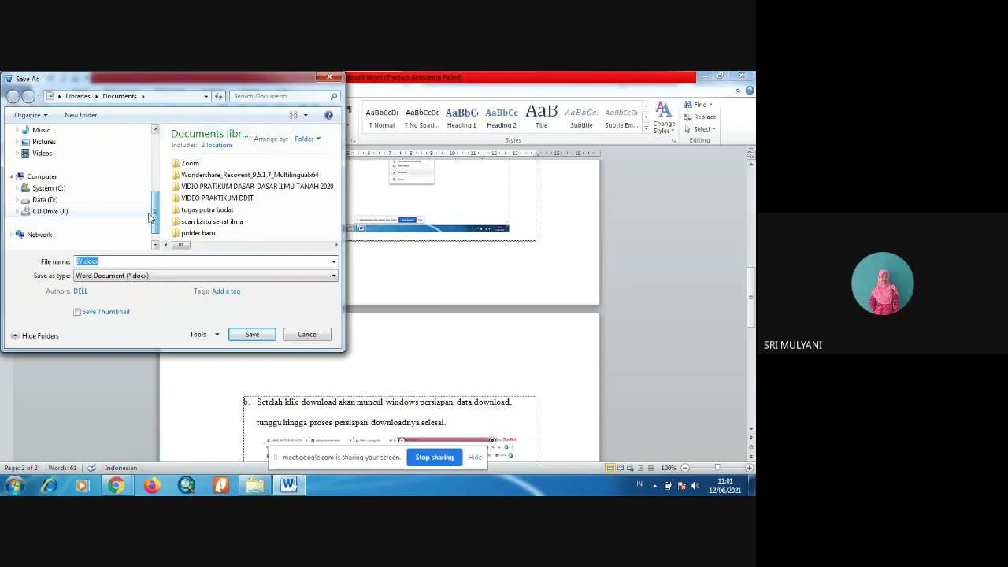
{"action": "left_click", "coordinate": [101, 199]}
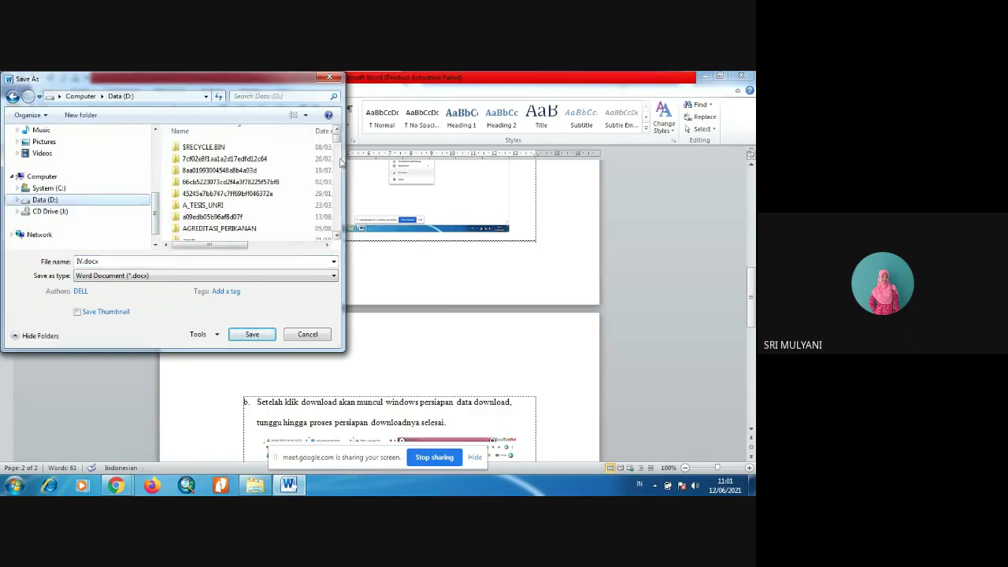
Set the save location to DATA_KULIAH_UIR_2021 > EVALUASI KESESUAIAN LAHAN GENAP 2020-2021 > DATA PRATIKUM EKL ABCDE OK.
{"action": "left_click", "coordinate": [336, 237]}
{"action": "left_click", "coordinate": [336, 236]}
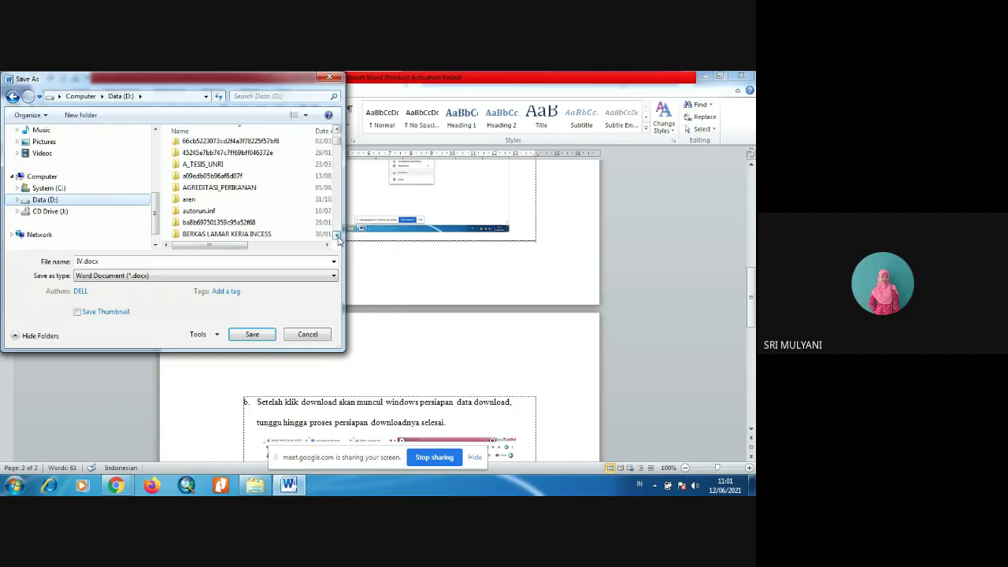
{"action": "left_click", "coordinate": [336, 236]}
{"action": "left_click", "coordinate": [336, 236]}
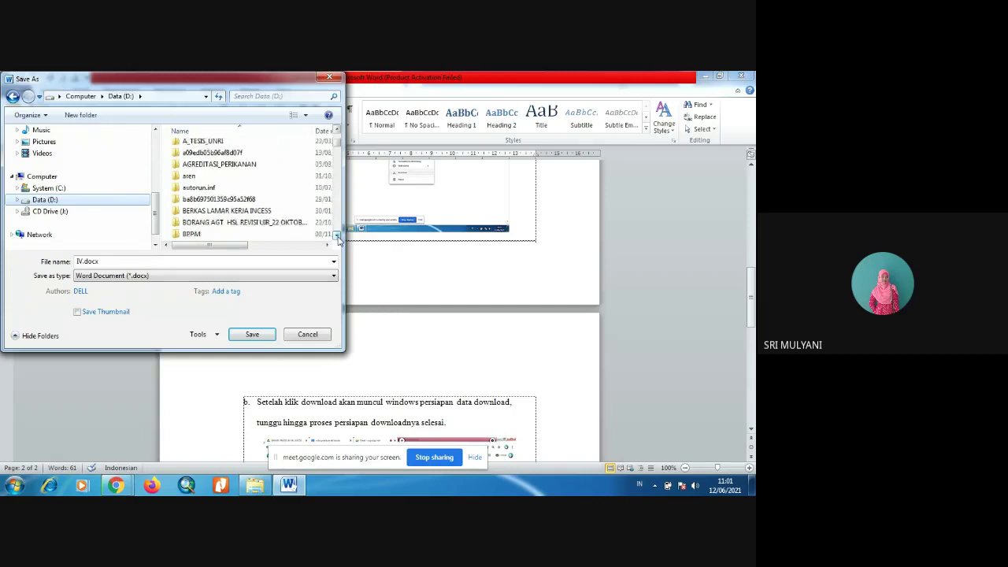
{"action": "left_click", "coordinate": [337, 236]}
{"action": "left_click", "coordinate": [336, 236]}
{"action": "left_click", "coordinate": [336, 236]}
{"action": "left_click", "coordinate": [337, 237]}
{"action": "left_click", "coordinate": [336, 236]}
{"action": "left_click", "coordinate": [336, 236]}
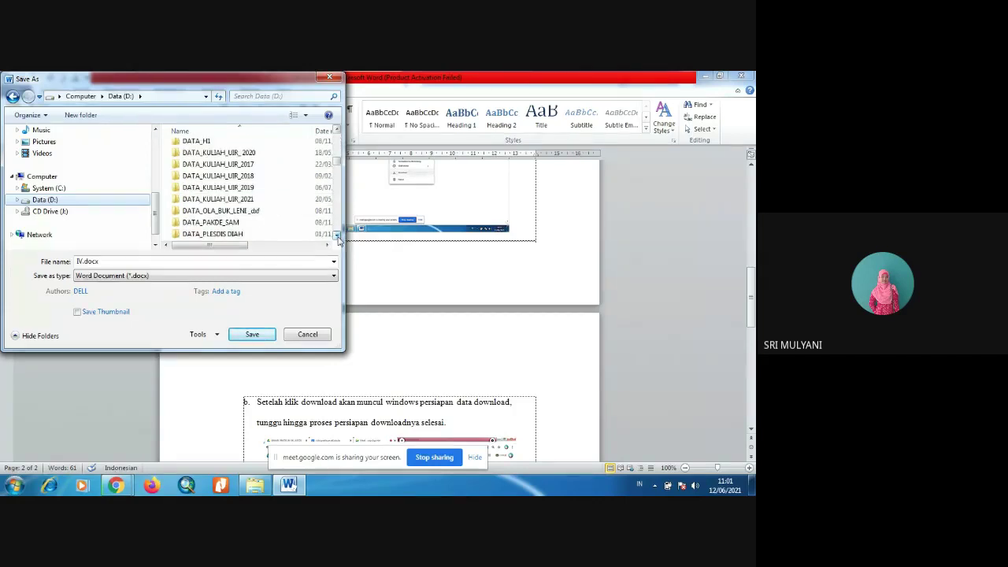
{"action": "double_click", "coordinate": [277, 198]}
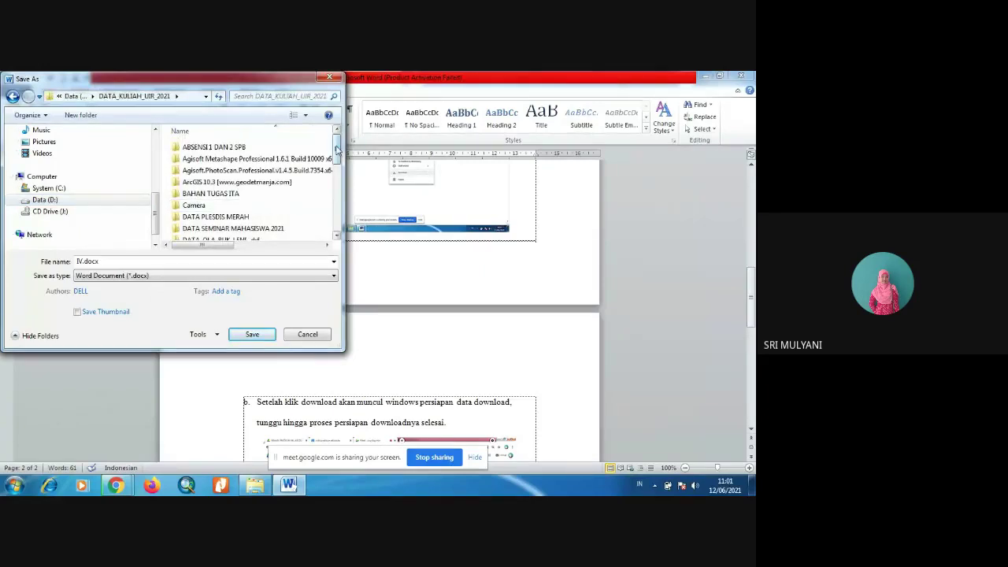
{"action": "left_click_drag", "start_coordinate": [336, 150], "coordinate": [336, 170]}
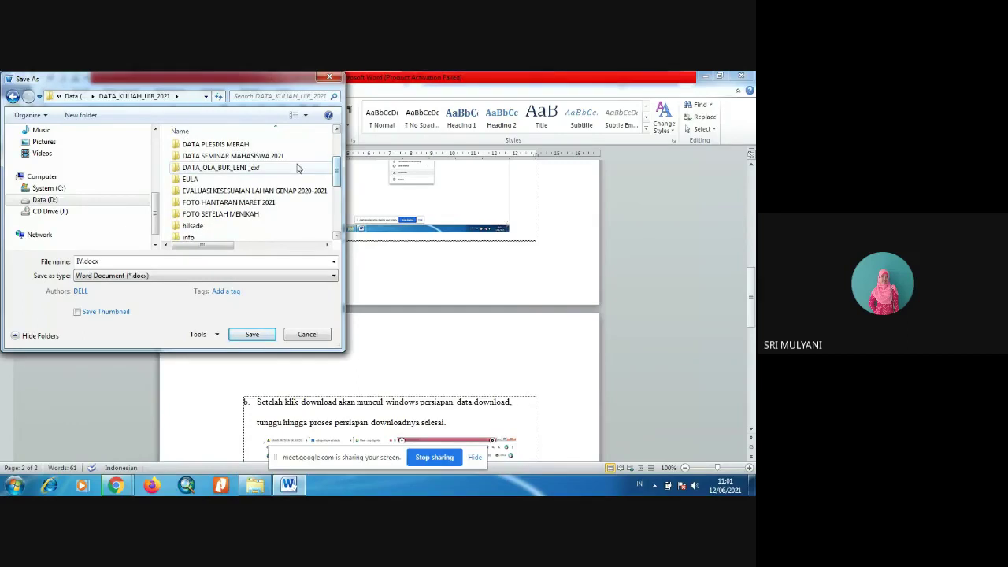
{"action": "double_click", "coordinate": [257, 193]}
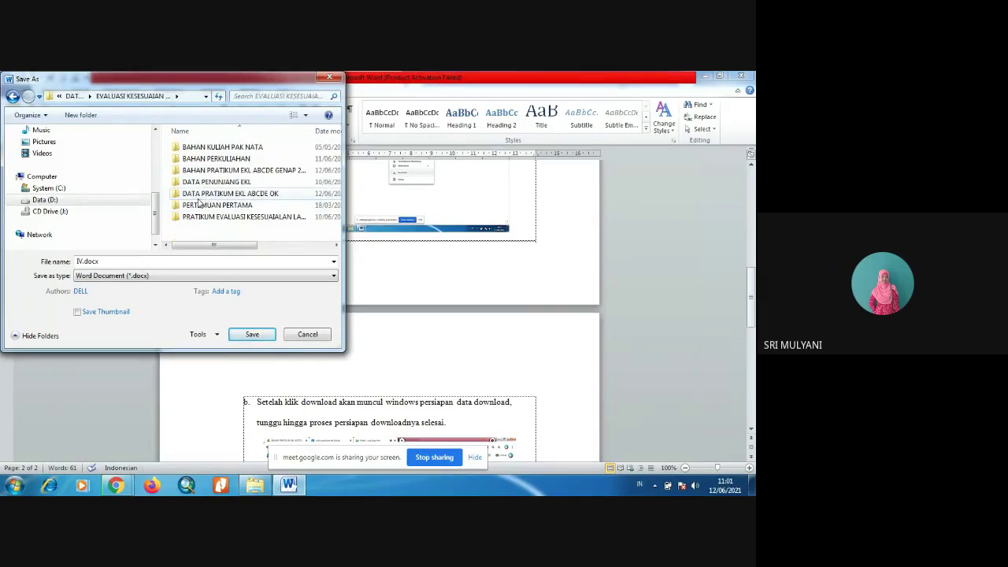
{"action": "double_click", "coordinate": [249, 200]}
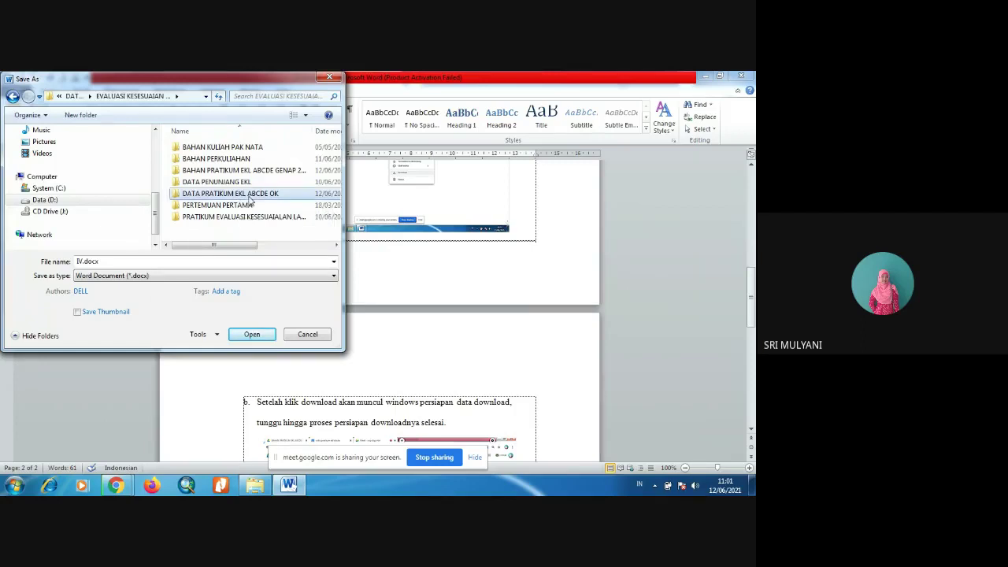
Name the file PENJELASAN PERTEMUAN PERTAMA and save it as a Word document.
{"action": "double_click", "coordinate": [108, 261]}
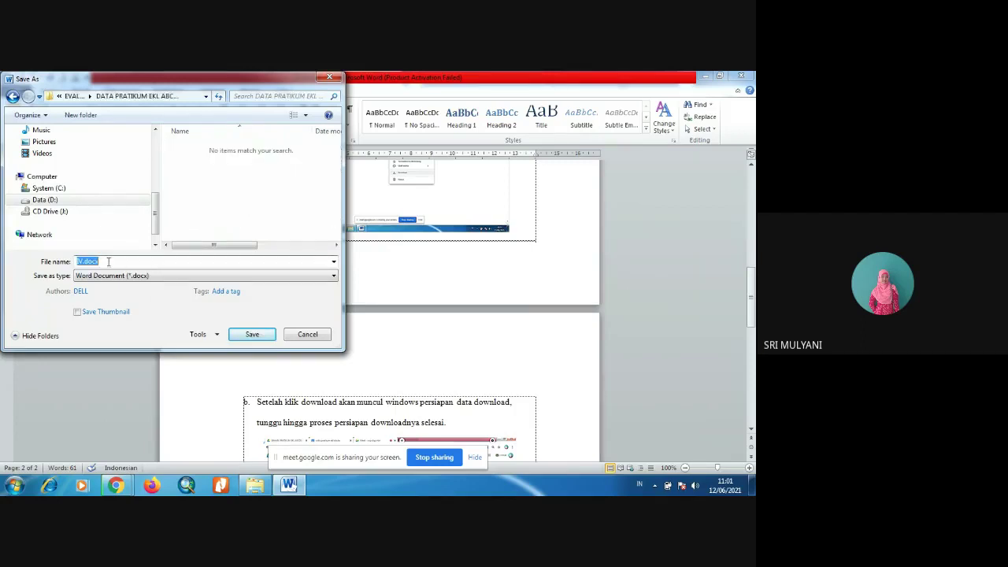
{"action": "type", "text": "PER"}
{"action": "type", "text": "PEN"}
{"action": "type", "text": "ASAN"}
{"action": "type", "text": " PERTEMUAN"}
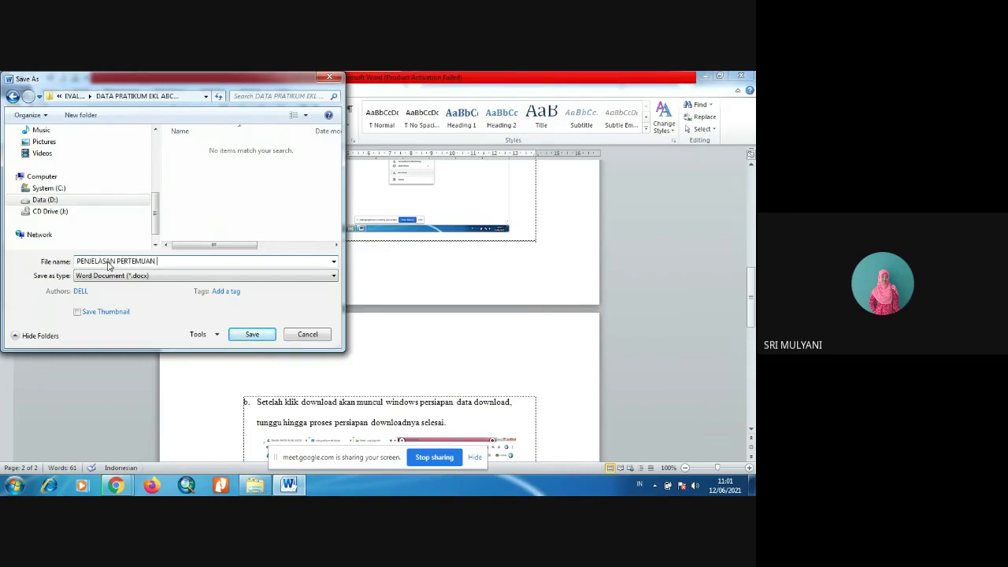
{"action": "type", "text": " PERTAMA"}
{"action": "left_click", "coordinate": [252, 335]}
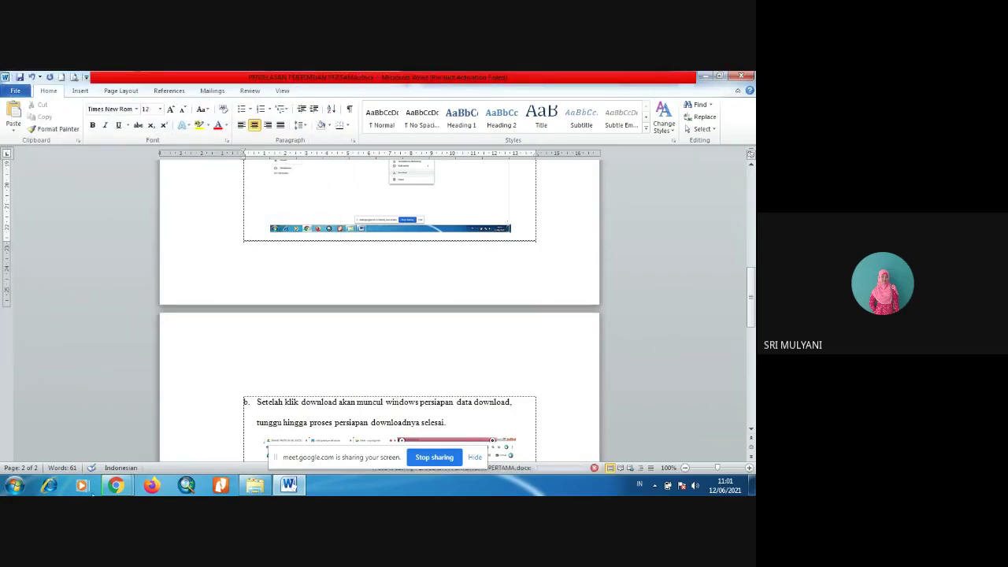
Capture the Chrome Drive window with the running zip download and paste it in Word below the download-preparation screenshot.
{"action": "mouse_move", "coordinate": [116, 485]}
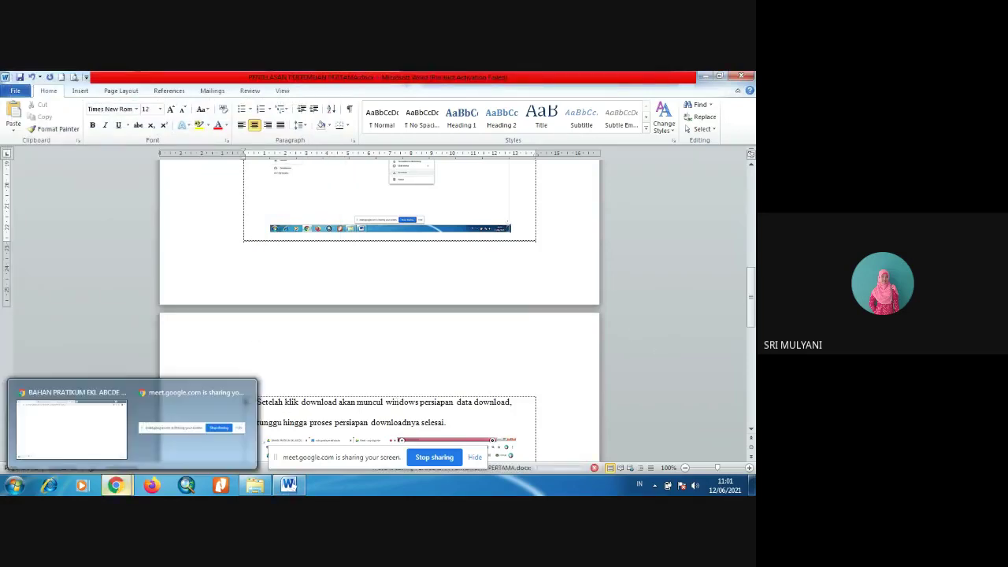
{"action": "left_click", "coordinate": [67, 427]}
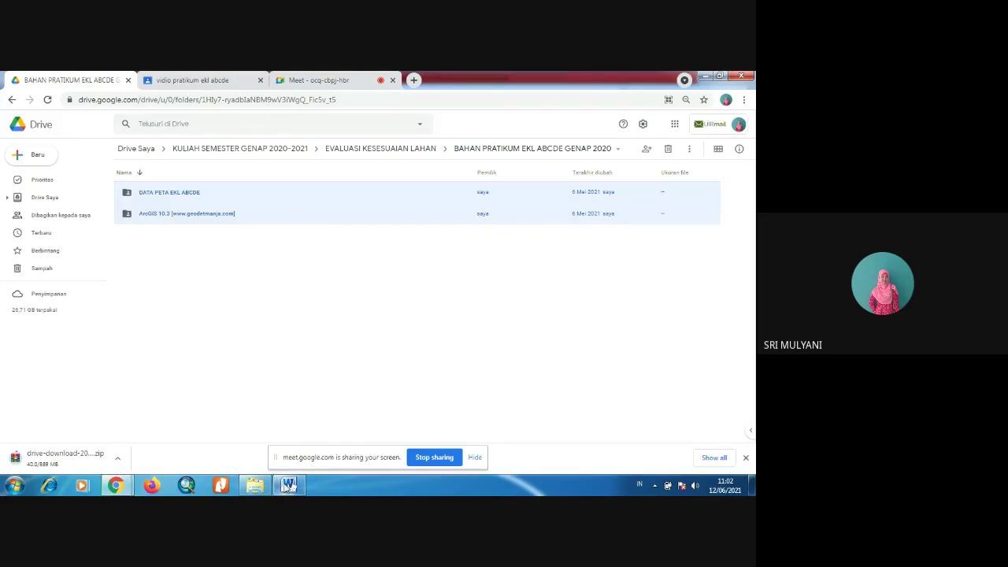
{"action": "left_click", "coordinate": [288, 486]}
{"action": "left_click_drag", "start_coordinate": [752, 325], "coordinate": [754, 356]}
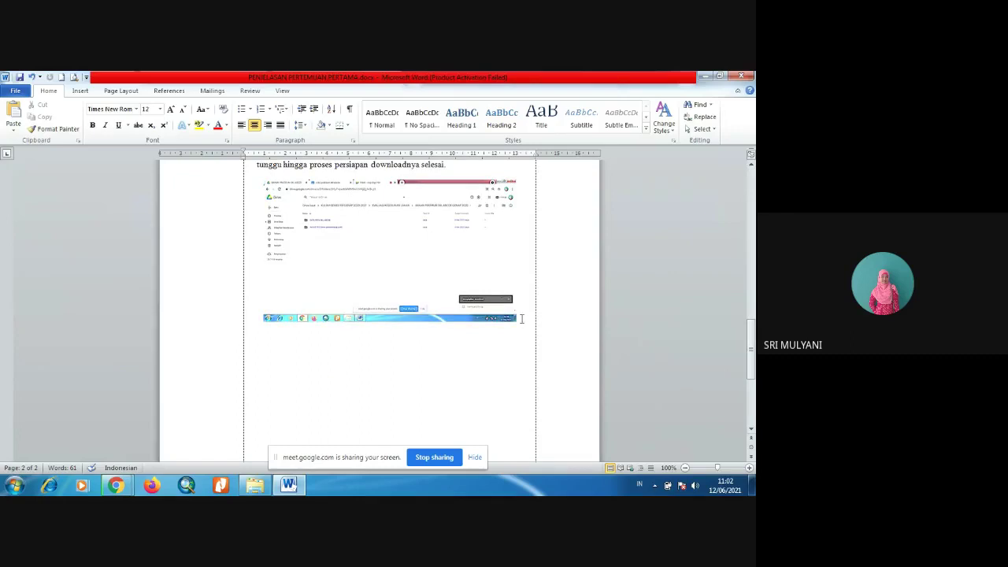
{"action": "left_click", "coordinate": [521, 318]}
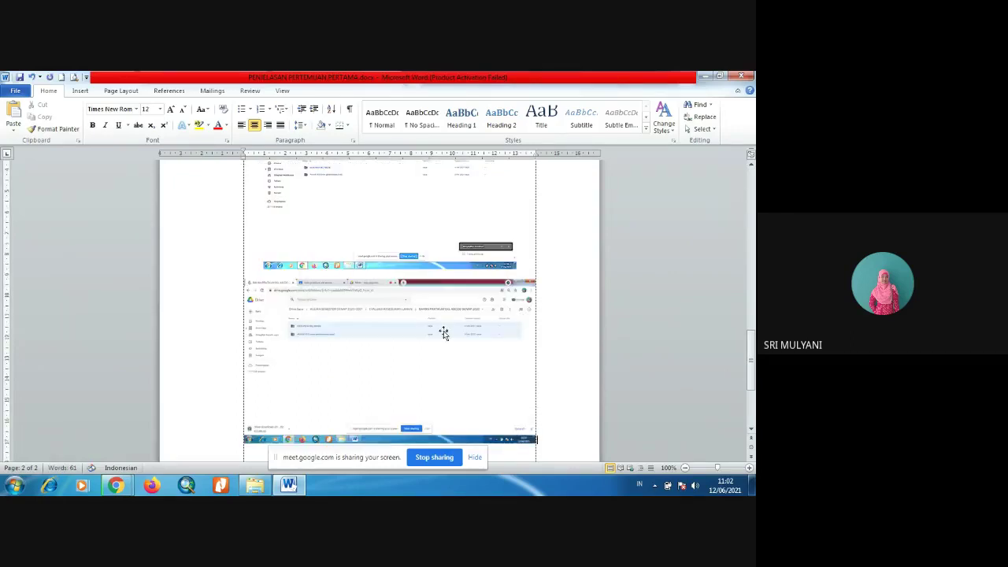
Shrink the pasted zip-download screenshot to about 6.9 cm high by 12.28 cm wide and apply the strongest sharpening preset.
{"action": "left_click", "coordinate": [443, 330]}
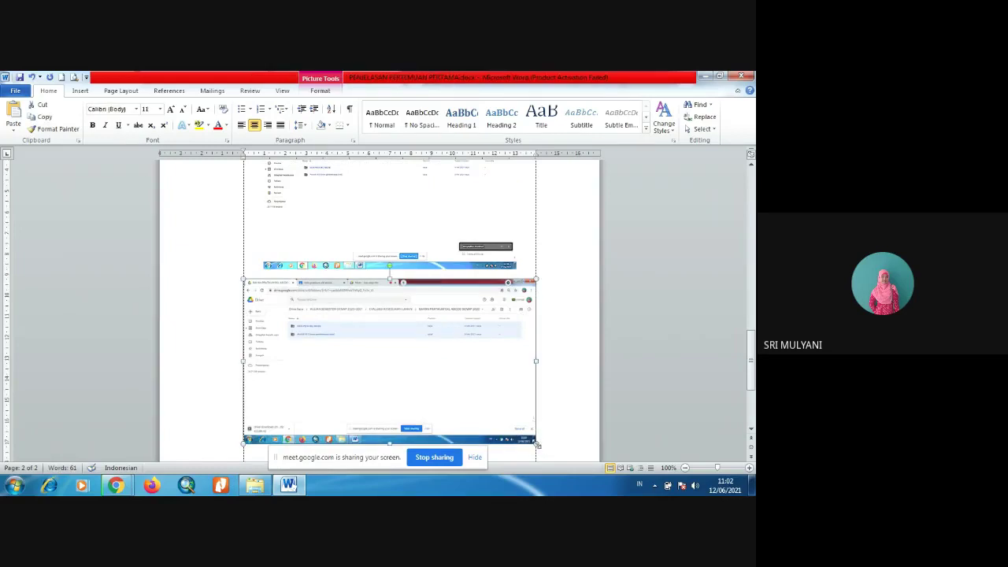
{"action": "left_click_drag", "start_coordinate": [536, 445], "coordinate": [502, 417]}
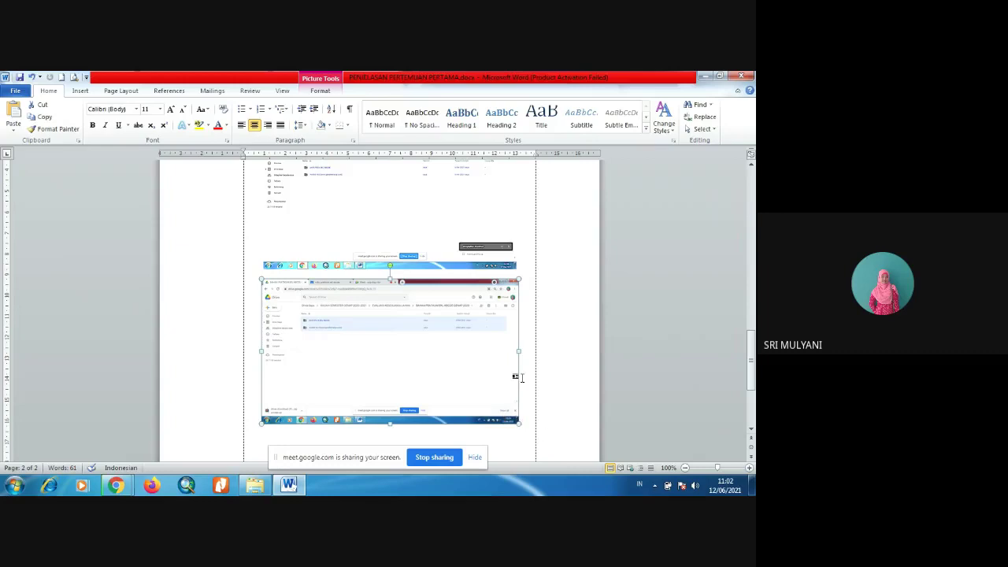
{"action": "left_click", "coordinate": [320, 90]}
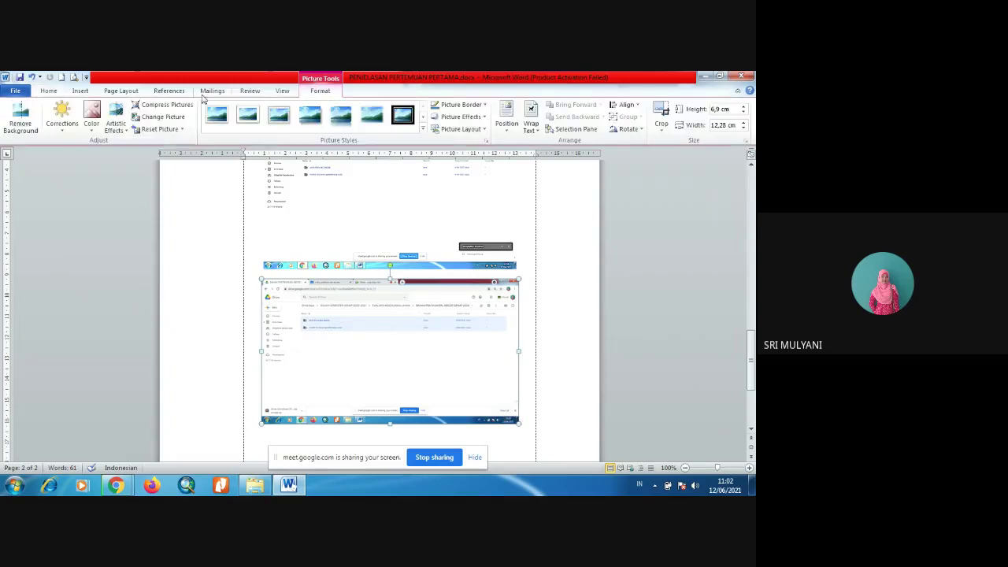
{"action": "left_click", "coordinate": [61, 130]}
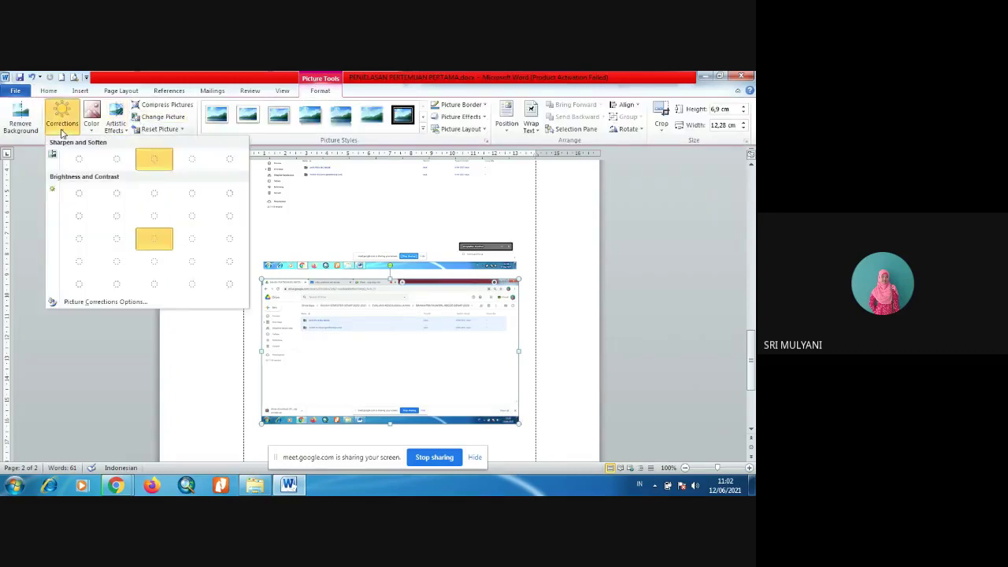
{"action": "left_click", "coordinate": [228, 164]}
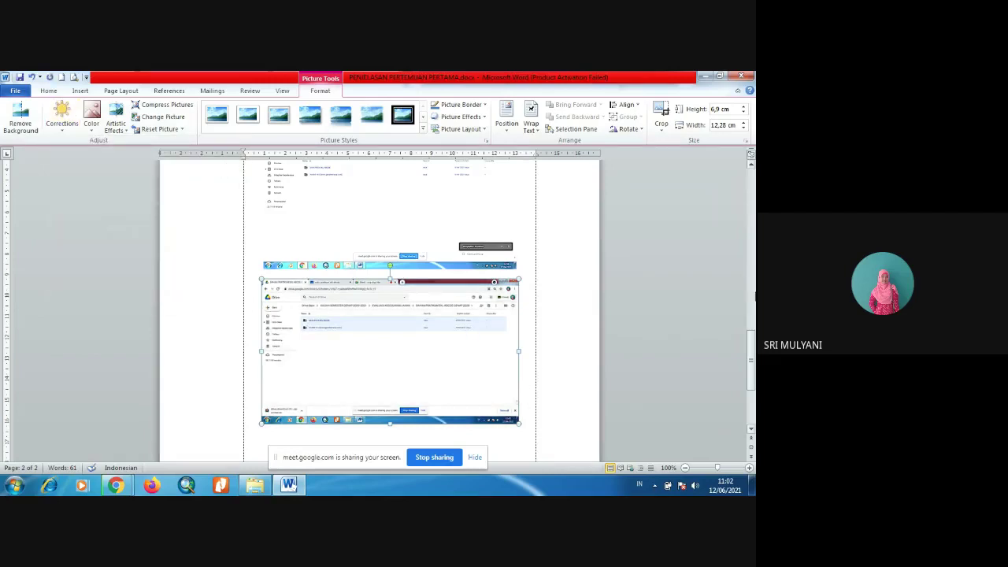
Insert a left-aligned blank line between the download-preparation screenshot and the zip-download screenshot.
{"action": "left_click", "coordinate": [530, 269]}
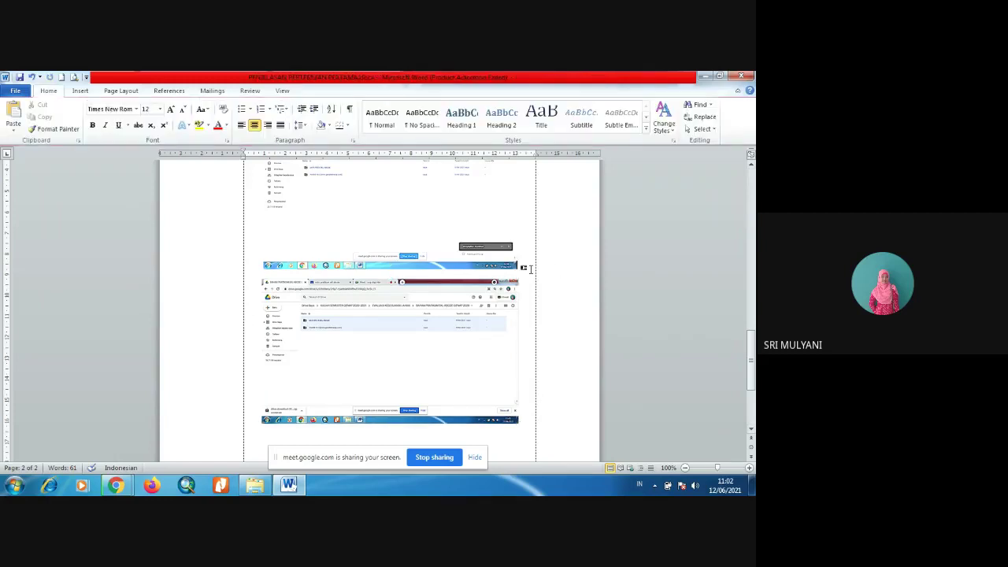
{"action": "left_click", "coordinate": [497, 268]}
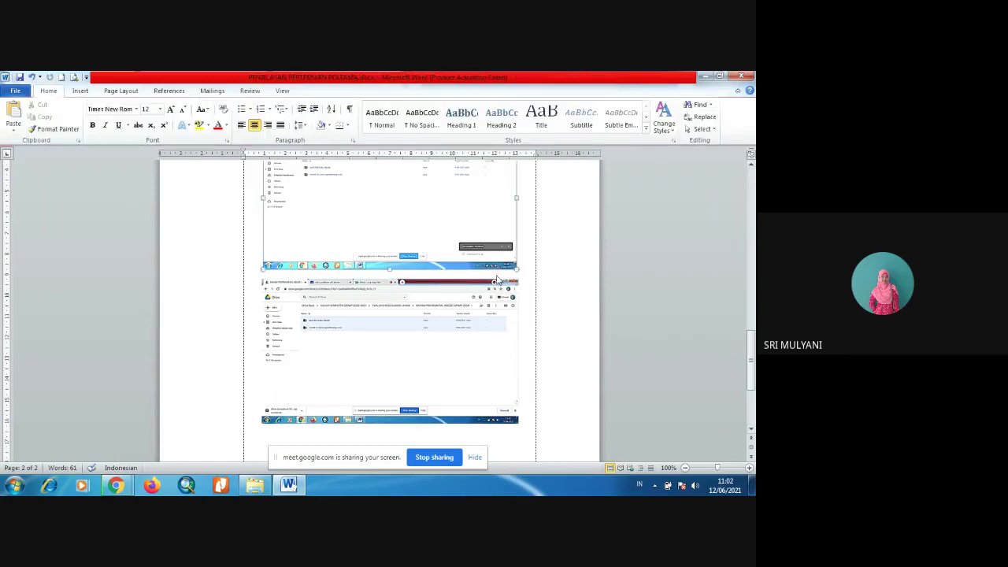
{"action": "left_click", "coordinate": [532, 270]}
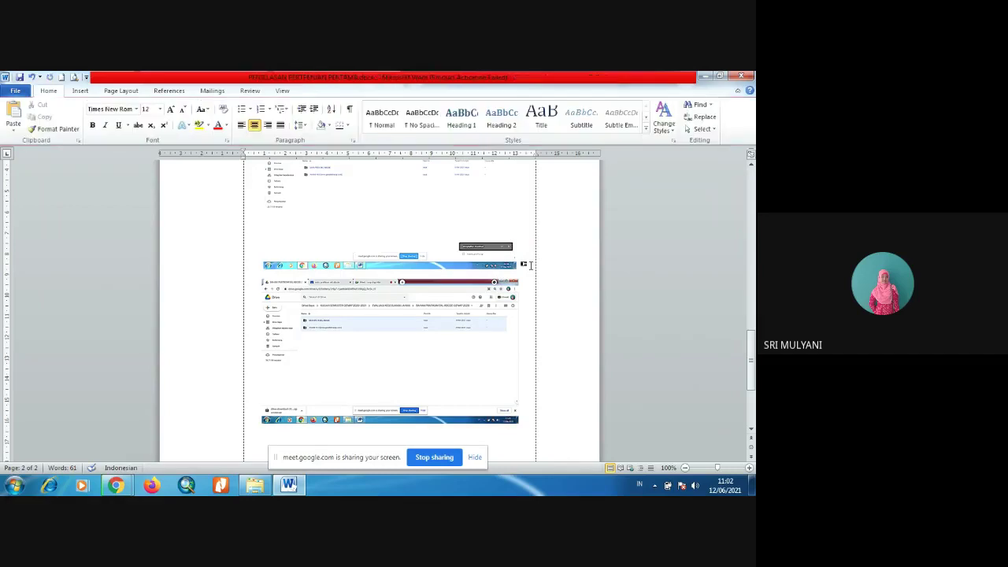
{"action": "key", "text": "Return"}
{"action": "key", "text": "ctrl+l"}
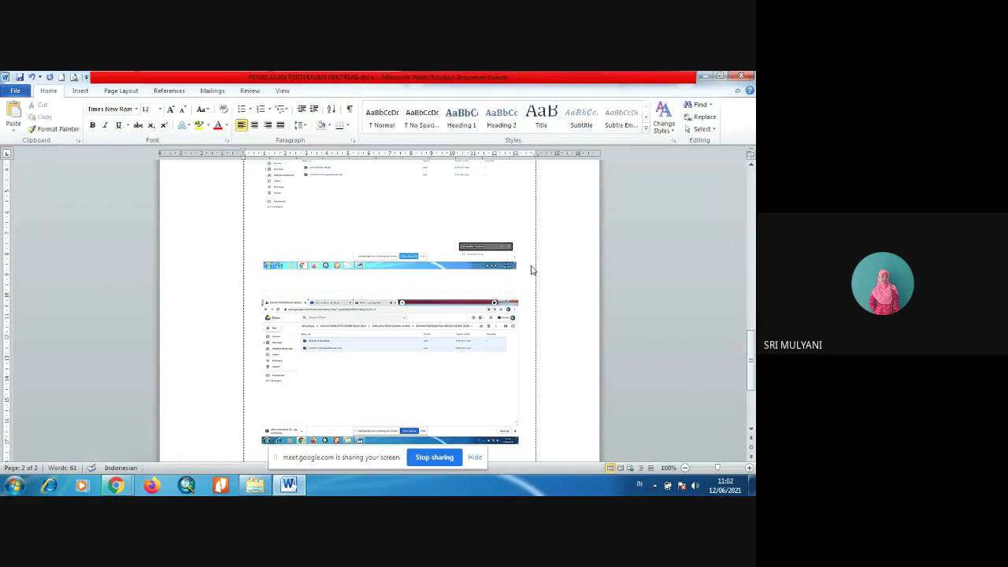
Start list item c between the two screenshots with the text "Proses persiapan download selesai ditandai dengan hilangnya".
{"action": "type", "text": "C"}
{"action": "key", "text": "BackSpace"}
{"action": "key", "text": "BackSpace"}
{"action": "type", "text": "c. Sete"}
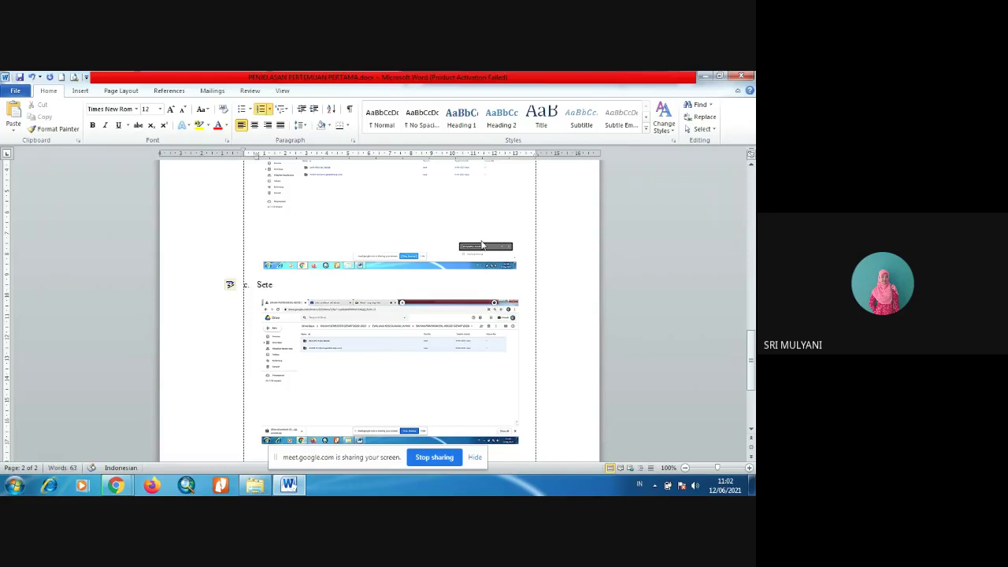
{"action": "key", "text": "BackSpace"}
{"action": "key", "text": "BackSpace"}
{"action": "key", "text": "BackSpace"}
{"action": "type", "text": "Proses persiapan download selesai di"}
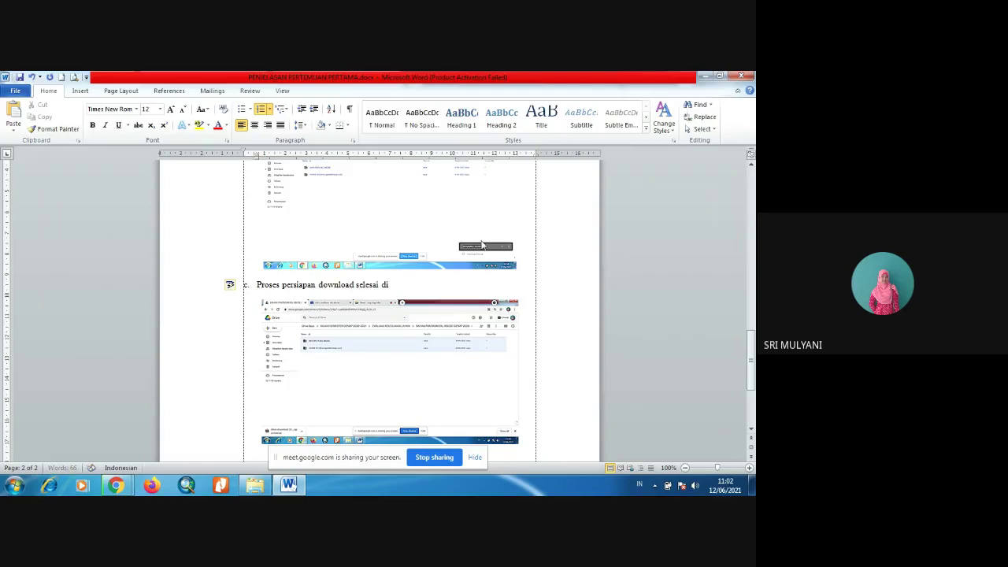
{"action": "type", "text": "tandai dengan hilangnya"}
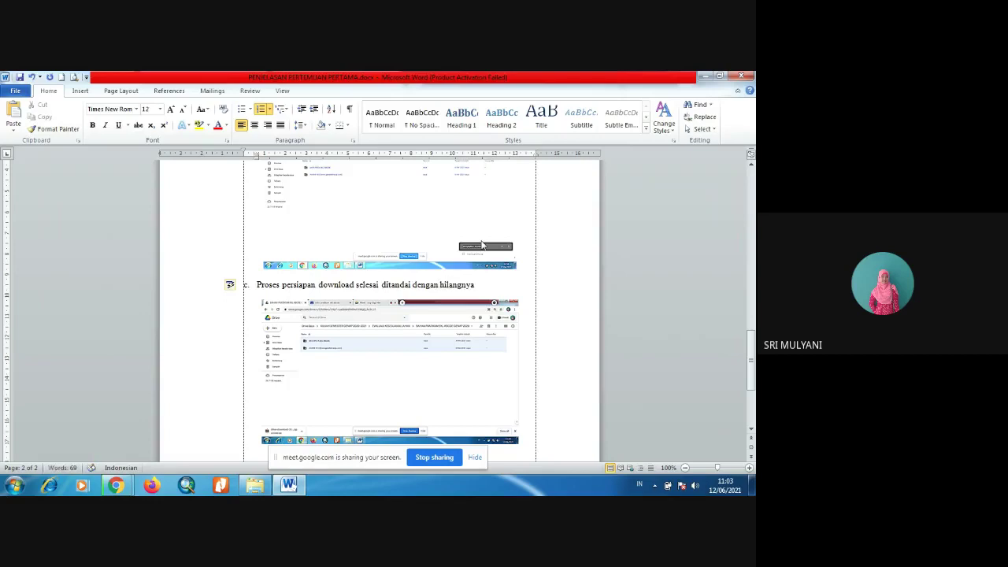
Continue item c with "jendela proses persiapan download. Kemudian ditandai dengan munculnya".
{"action": "type", "text": " wind"}
{"action": "key", "text": "BackSpace"}
{"action": "key", "text": "BackSpace"}
{"action": "key", "text": "BackSpace"}
{"action": "key", "text": "BackSpace"}
{"action": "type", "text": "jendela proses persiapan "}
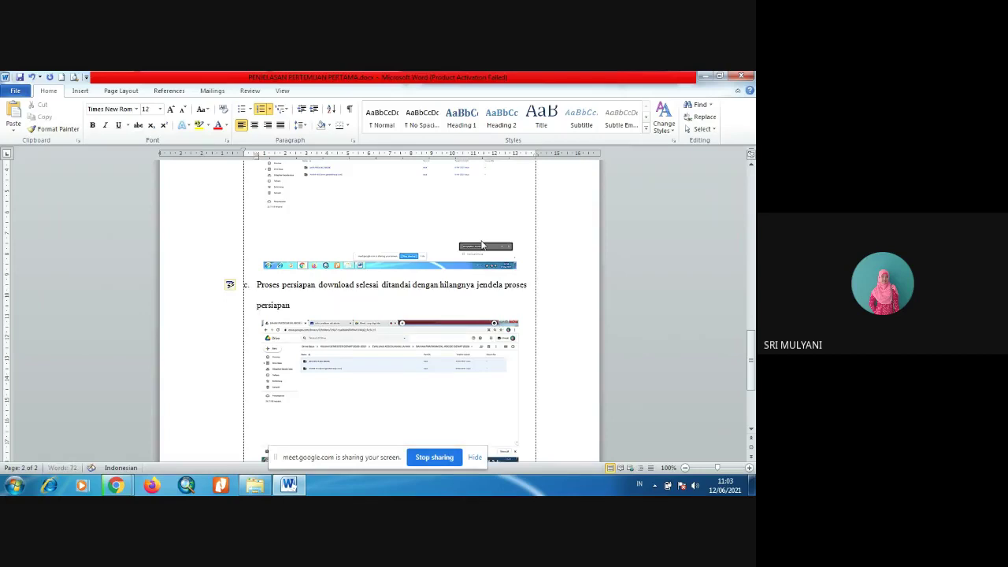
{"action": "type", "text": "download. Kemudian ditandai dengan"}
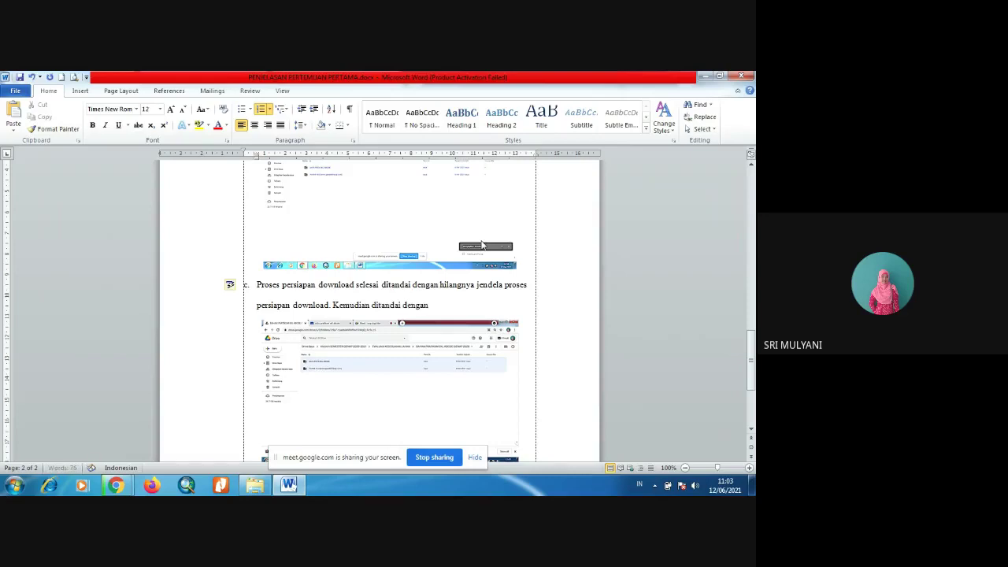
{"action": "type", "text": " munculnya"}
{"action": "scroll", "coordinate": [483, 239], "scroll_direction": "down", "scroll_amount": 2}
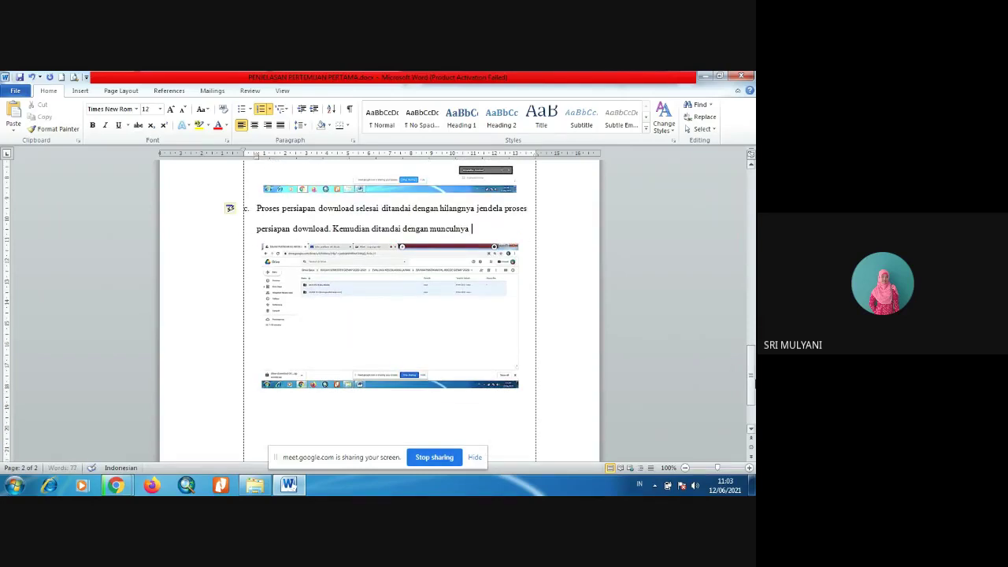
Finish item c with "RAR proses download yang sedang berlangsung di pojok kiri bawah.".
{"action": "type", "text": "RAE"}
{"action": "key", "text": "BackSpace"}
{"action": "type", "text": "R proses pendow"}
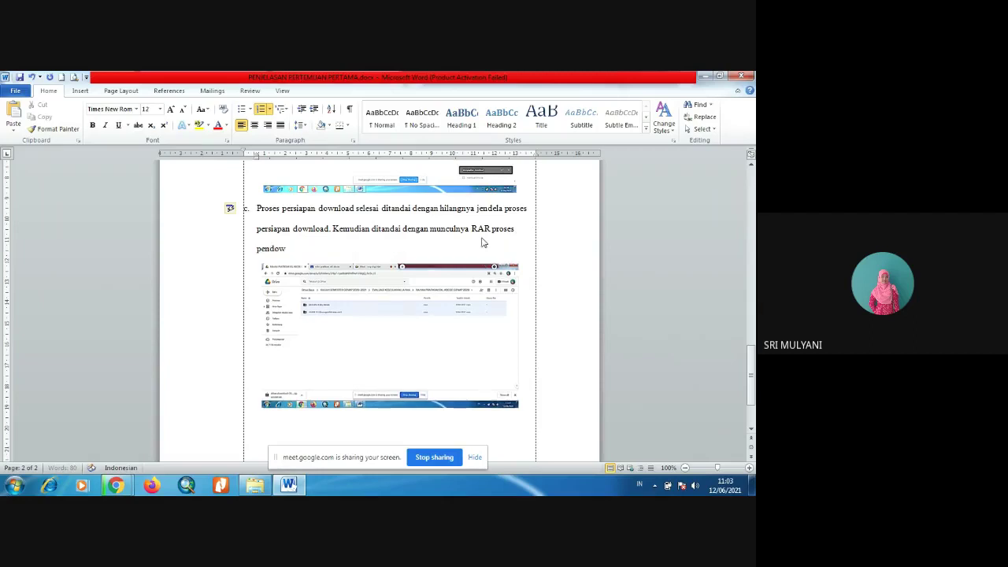
{"action": "type", "text": "nload"}
{"action": "type", "text": "tan"}
{"action": "key", "text": "BackSpace"}
{"action": "key", "text": "BackSpace"}
{"action": "key", "text": "BackSpace"}
{"action": "key", "text": "BackSpace"}
{"action": "key", "text": "BackSpace"}
{"action": "key", "text": "BackSpace"}
{"action": "key", "text": "BackSpace"}
{"action": "key", "text": "BackSpace"}
{"action": "key", "text": "BackSpace"}
{"action": "key", "text": "BackSpace"}
{"action": "key", "text": "BackSpace"}
{"action": "key", "text": "BackSpace"}
{"action": "key", "text": "BackSpace"}
{"action": "key", "text": "BackSpace"}
{"action": "key", "text": "BackSpace"}
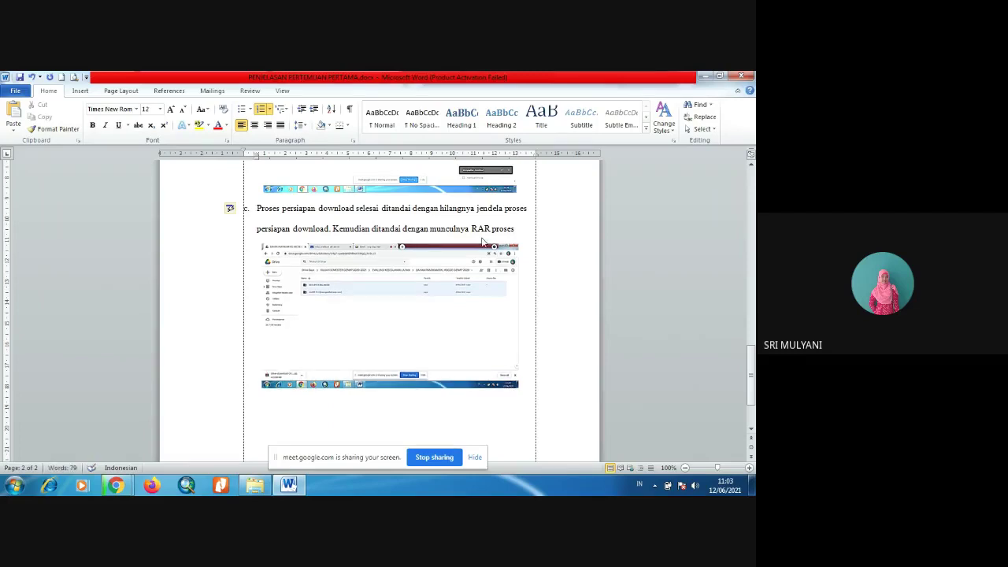
{"action": "key", "text": "BackSpace"}
{"action": "key", "text": "BackSpace"}
{"action": "key", "text": "BackSpace"}
{"action": "key", "text": "BackSpace"}
{"action": "type", "text": "proses download "}
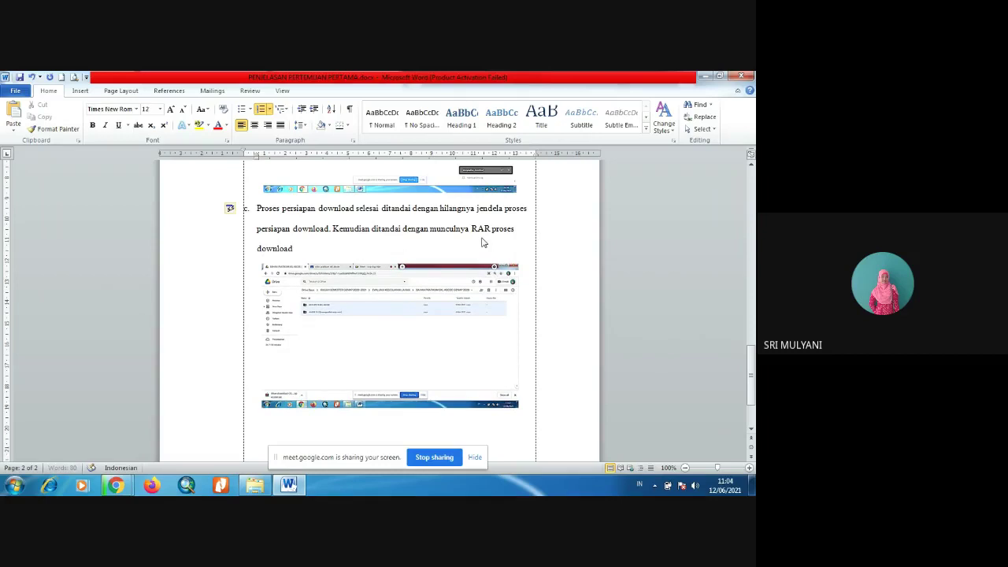
{"action": "type", "text": "yang sedang berlangsung di pojok kiri"}
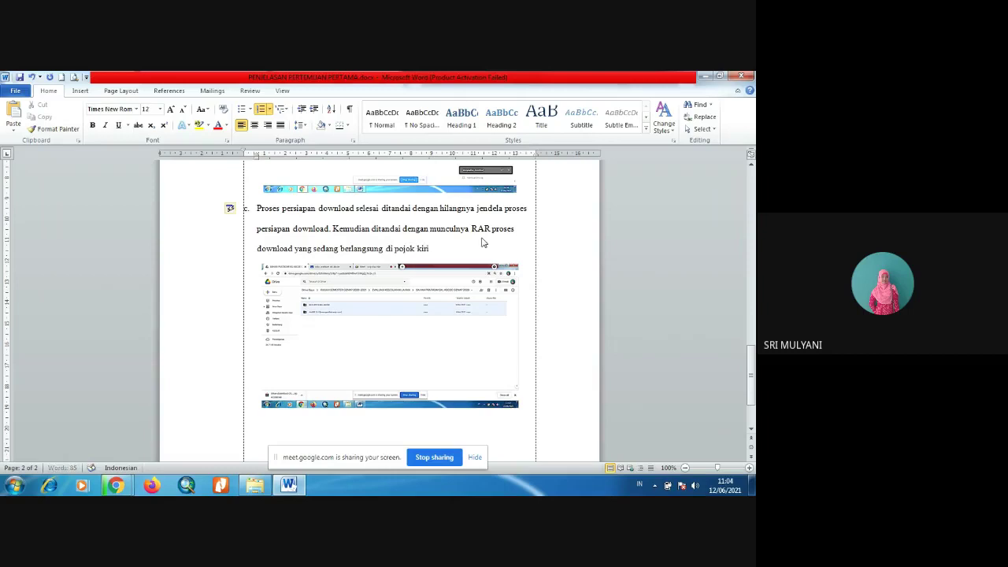
{"action": "type", "text": " bawah."}
Save the document under the new name PENJELASAN PERTEMUAN PERTAMA1.docx in the DATA PRATIKUM EKL ABCDE OK folder.
{"action": "left_click", "coordinate": [375, 239]}
{"action": "key", "text": "ctrl+s"}
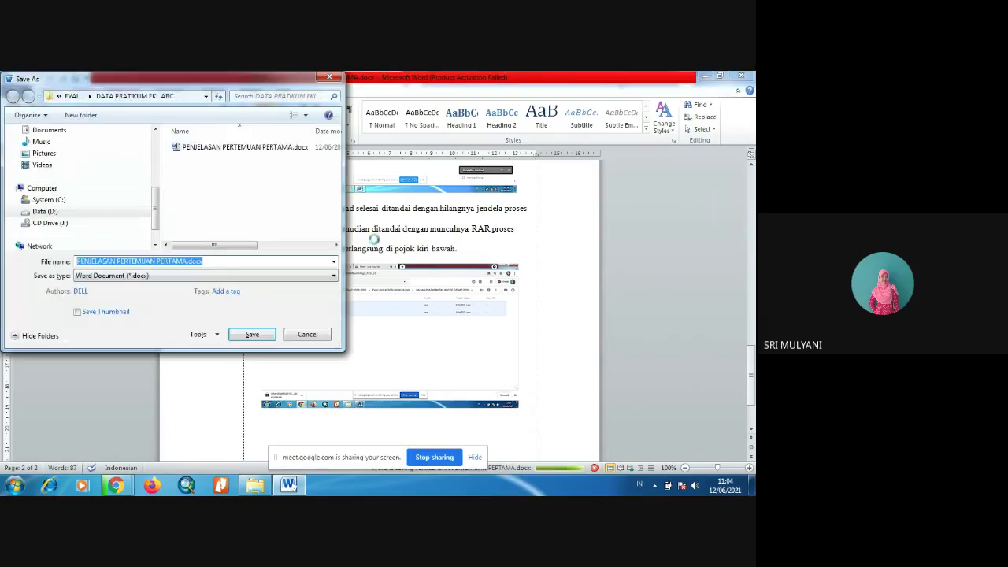
{"action": "left_click", "coordinate": [186, 262]}
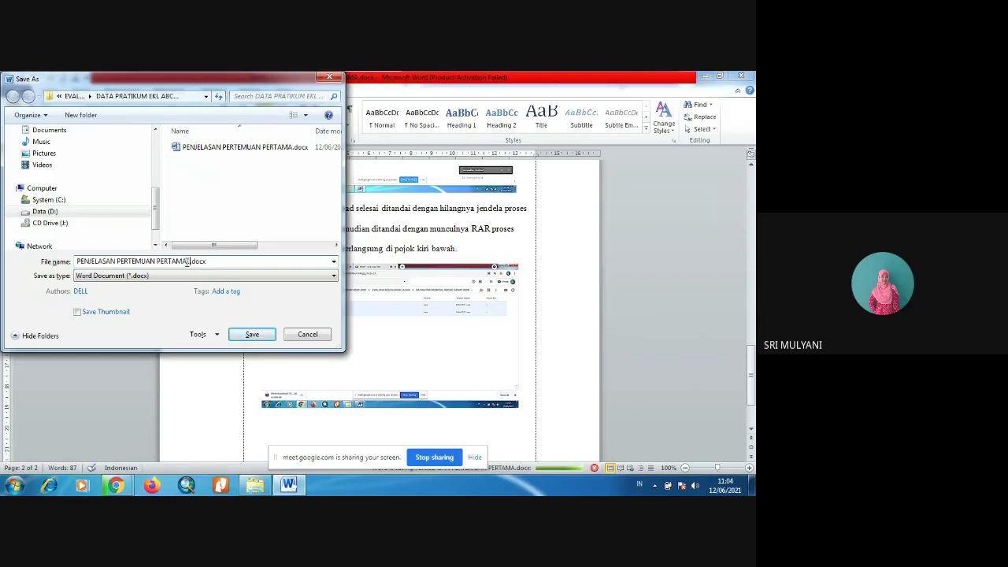
{"action": "type", "text": "1"}
{"action": "left_click", "coordinate": [249, 334]}
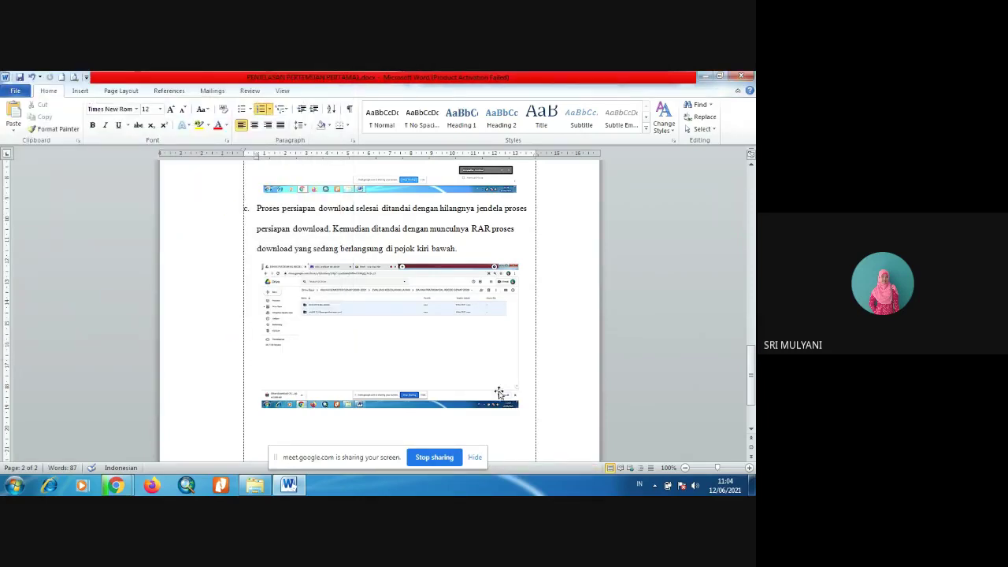
Review the report from the chapter IV heading through items a, b and c and their screenshots.
{"action": "left_click_drag", "start_coordinate": [753, 361], "coordinate": [750, 191]}
{"action": "left_click", "coordinate": [374, 356]}
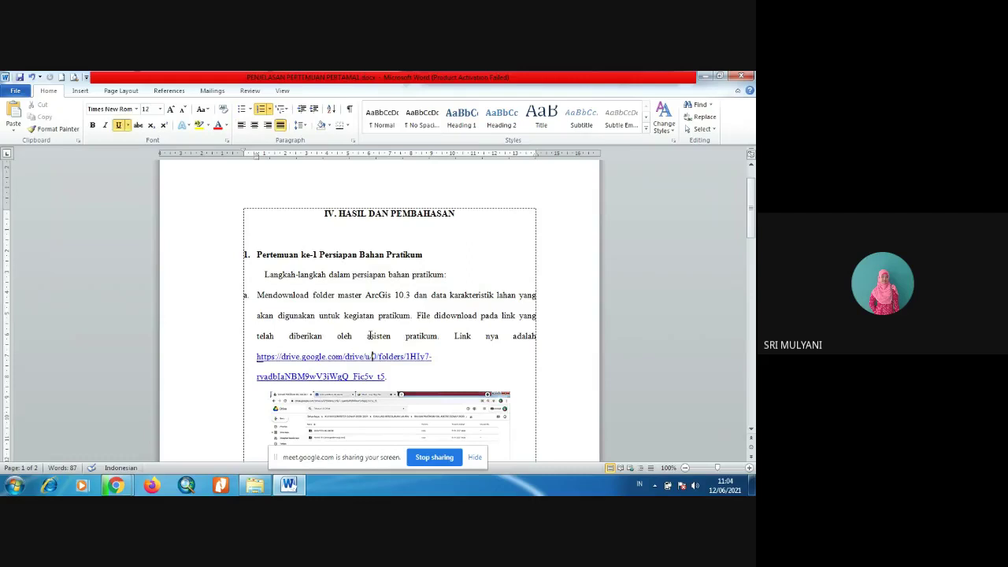
{"action": "scroll", "coordinate": [370, 339], "scroll_direction": "down", "scroll_amount": 7}
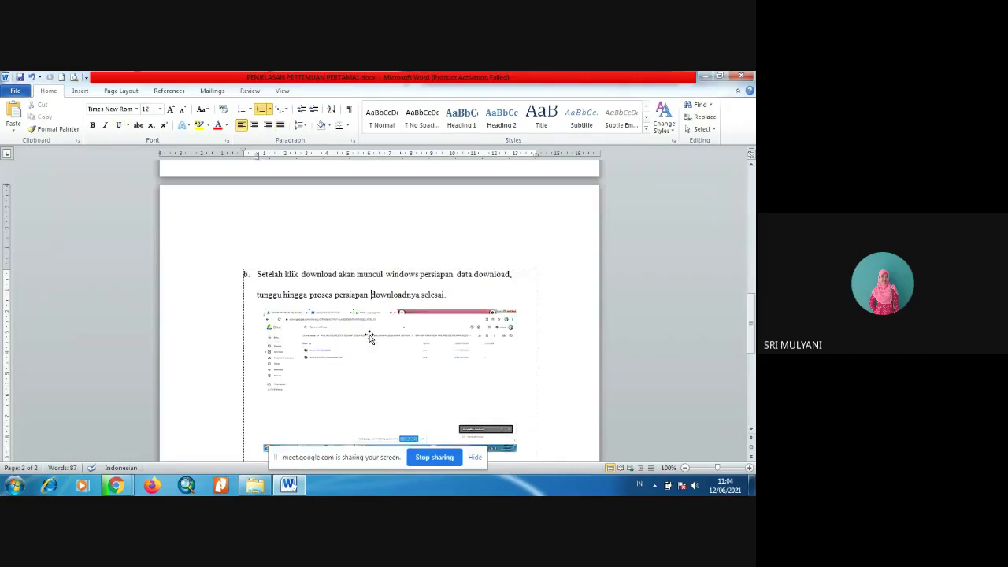
{"action": "scroll", "coordinate": [370, 337], "scroll_direction": "up", "scroll_amount": 3}
{"action": "scroll", "coordinate": [370, 337], "scroll_direction": "up", "scroll_amount": 1}
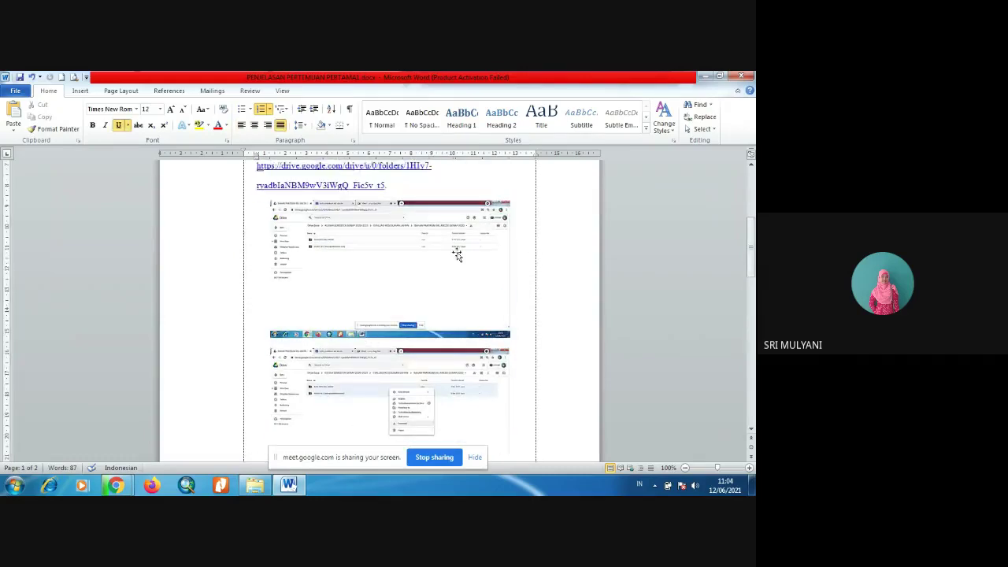
{"action": "left_click", "coordinate": [375, 289]}
{"action": "left_click", "coordinate": [374, 367]}
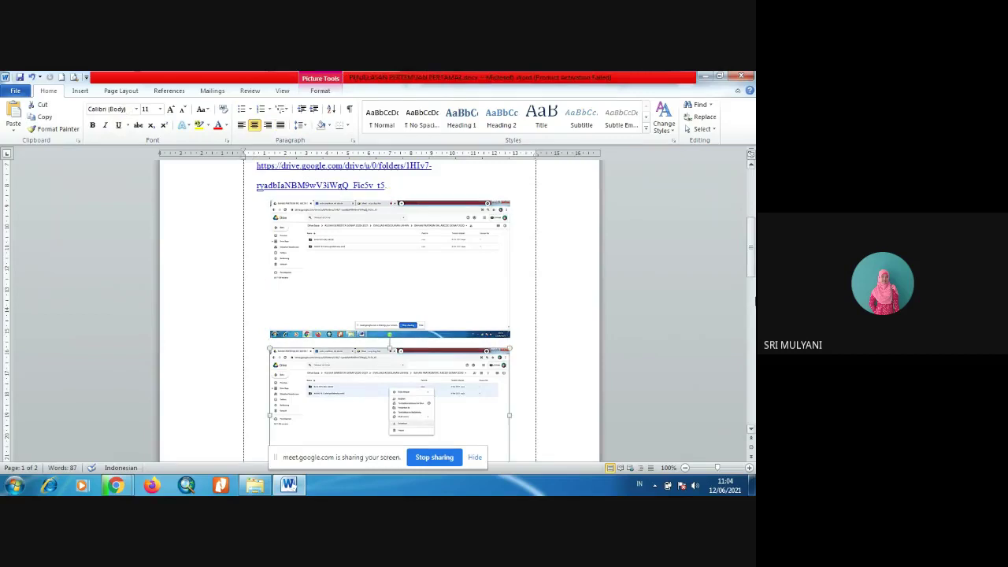
{"action": "left_click_drag", "start_coordinate": [750, 250], "coordinate": [751, 250]}
{"action": "left_click_drag", "start_coordinate": [751, 277], "coordinate": [736, 355]}
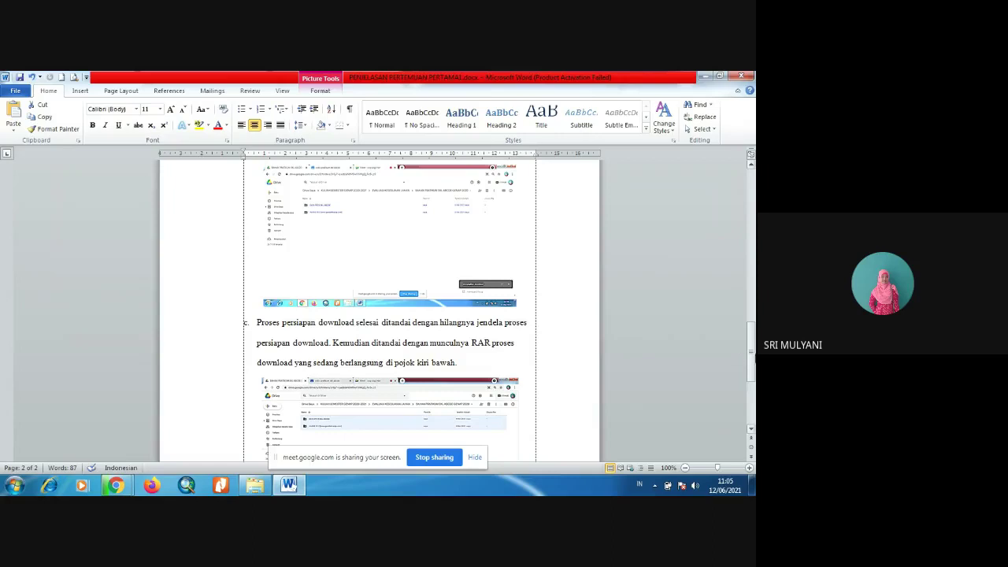
{"action": "left_click_drag", "start_coordinate": [752, 356], "coordinate": [751, 381]}
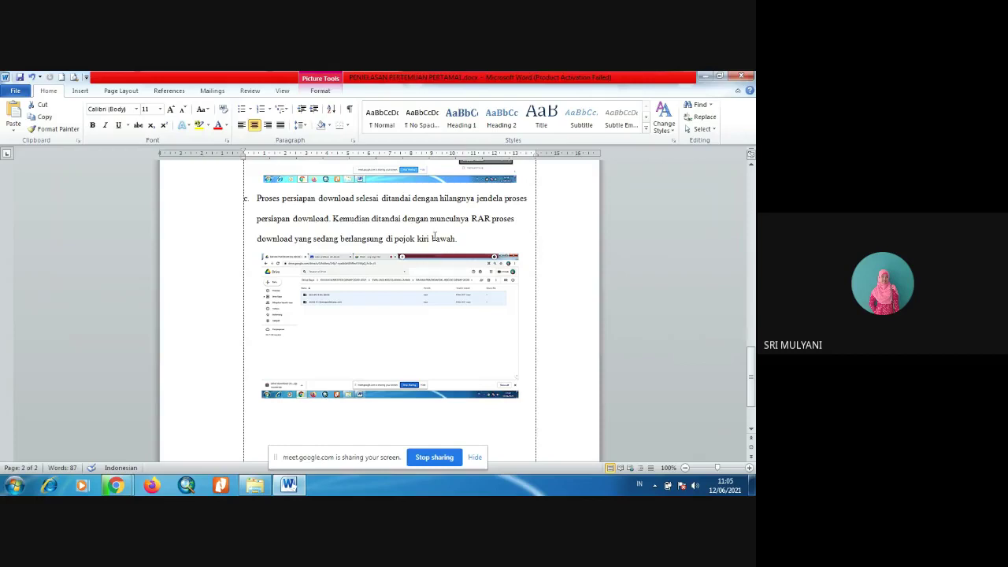
{"action": "left_click", "coordinate": [420, 219]}
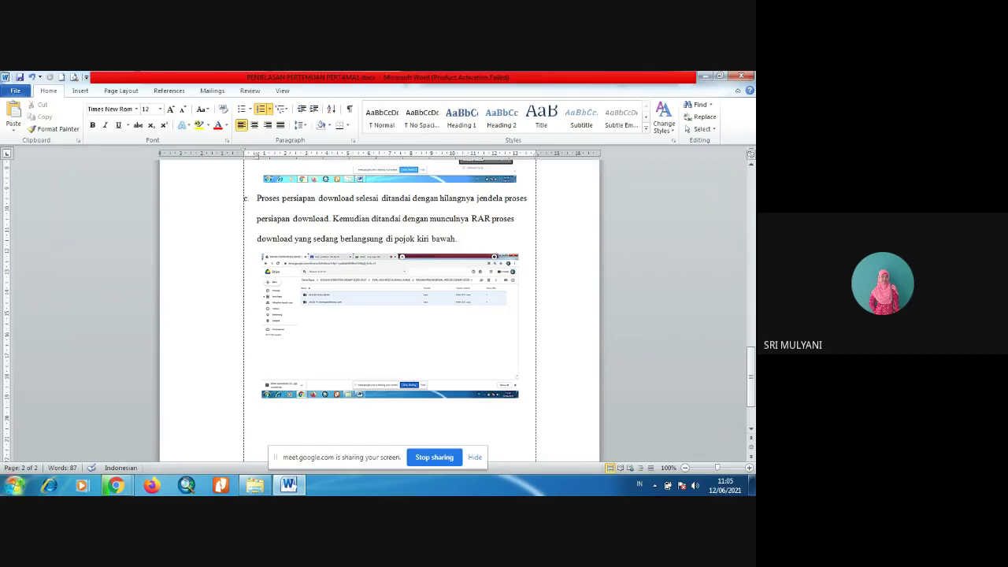
Switch to the Chrome Drive window, capture it with the finished zip download, and return to Word.
{"action": "mouse_move", "coordinate": [127, 488]}
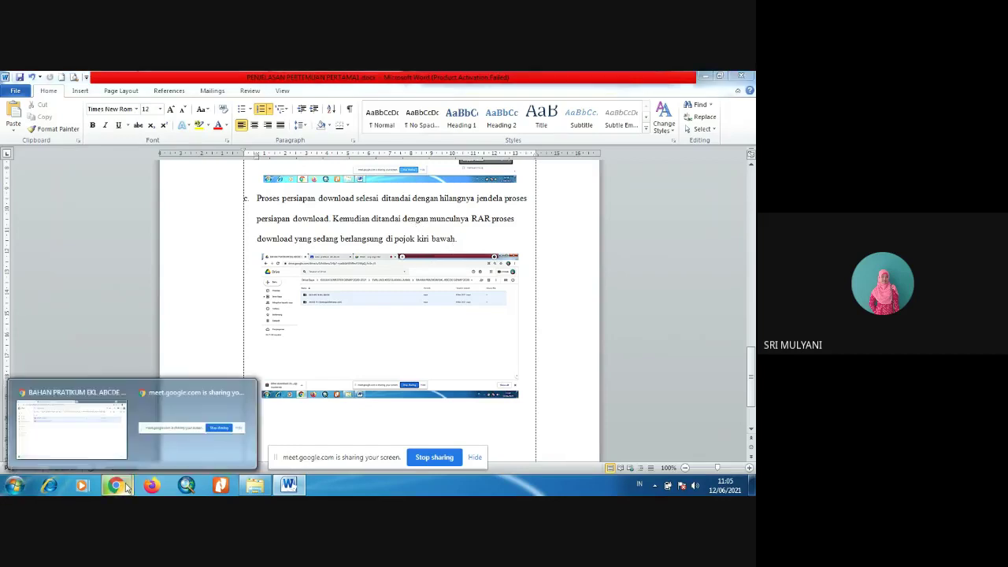
{"action": "left_click", "coordinate": [84, 440]}
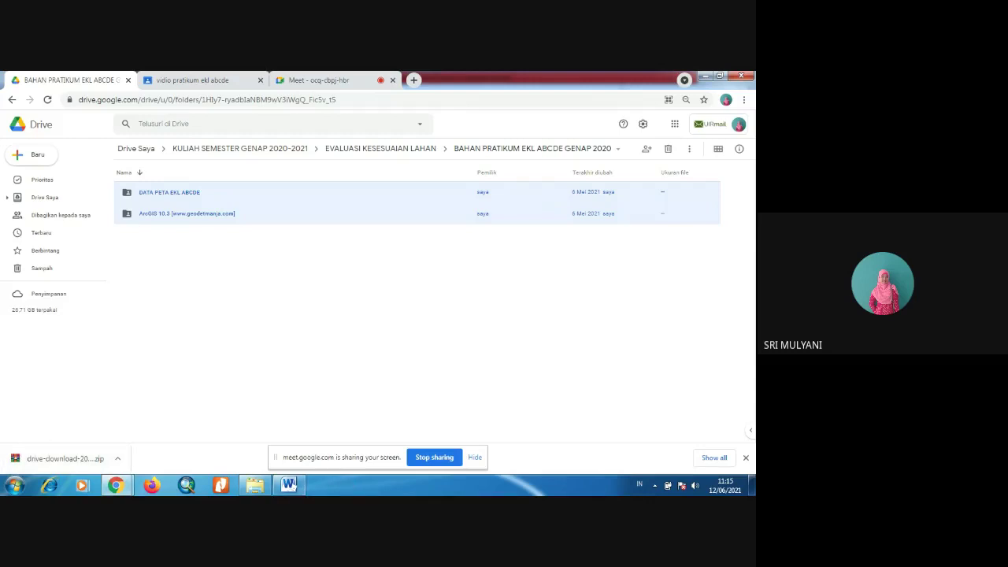
{"action": "left_click", "coordinate": [289, 485]}
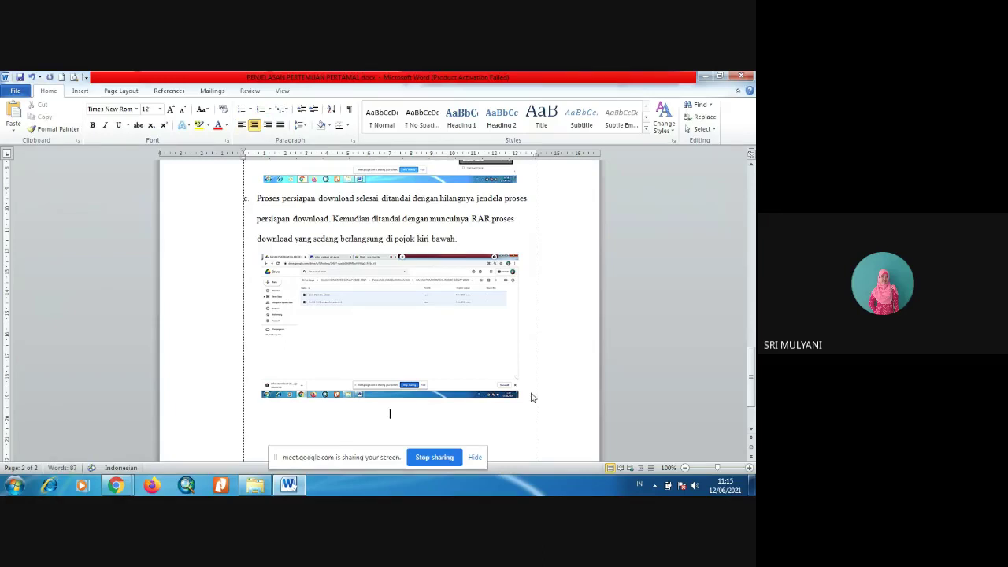
Add list item d below the zip-download screenshot with the text "Prosesdownload file selesai".
{"action": "key", "text": "Down"}
{"action": "type", "text": "d. Pro"}
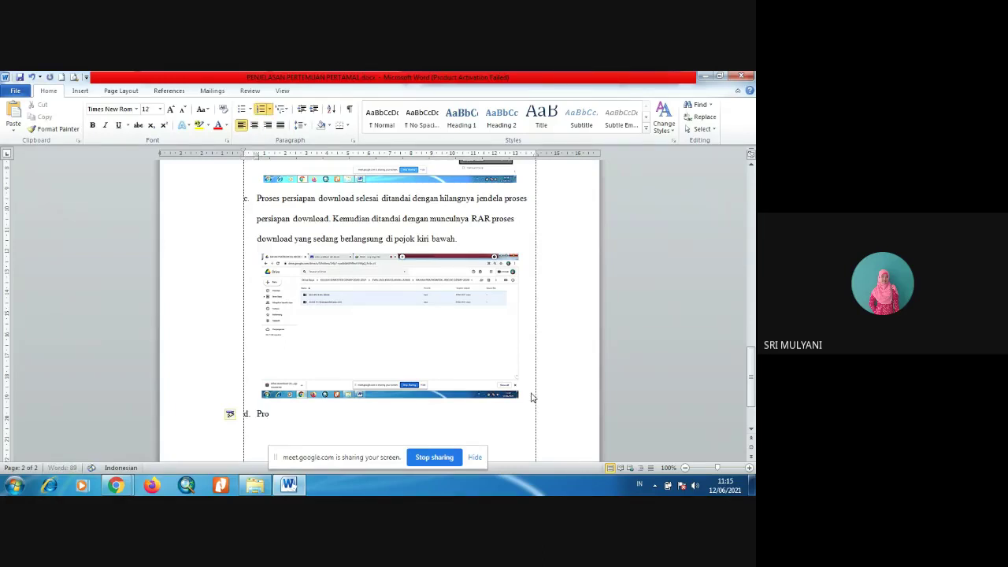
{"action": "type", "text": "ses pe"}
{"action": "type", "text": "ndownloa"}
{"action": "type", "text": "d"}
{"action": "key", "text": "BackSpace"}
{"action": "key", "text": "BackSpace"}
{"action": "key", "text": "BackSpace"}
{"action": "key", "text": "BackSpace"}
{"action": "key", "text": "BackSpace"}
{"action": "key", "text": "BackSpace"}
{"action": "key", "text": "BackSpace"}
{"action": "key", "text": "BackSpace"}
{"action": "key", "text": "BackSpace"}
{"action": "key", "text": "BackSpace"}
{"action": "key", "text": "BackSpace"}
{"action": "key", "text": "BackSpace"}
{"action": "type", "text": "download file selesai"}
Paste the captured Drive screenshot on an unlettered line below item d.
{"action": "key", "text": "Return"}
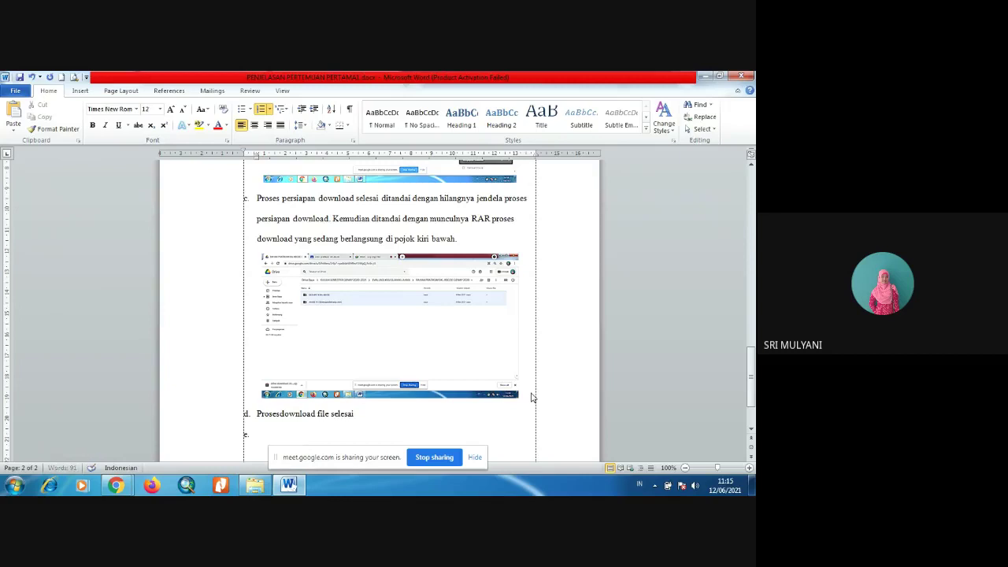
{"action": "key", "text": "BackSpace"}
{"action": "key", "text": "ctrl+v"}
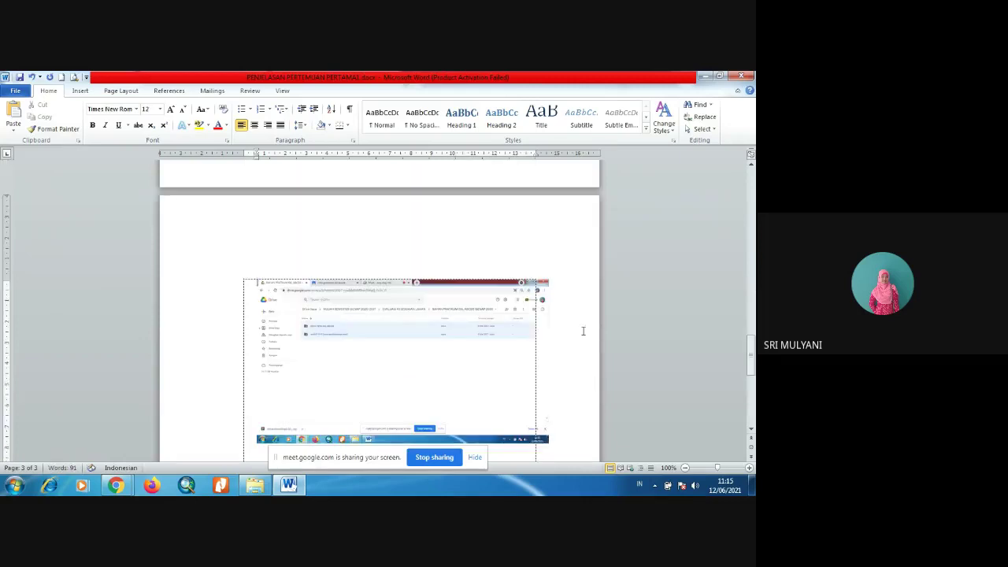
Left-align the pasted Drive screenshot below item d and move its paragraph indent back to the left margin.
{"action": "left_click", "coordinate": [479, 354]}
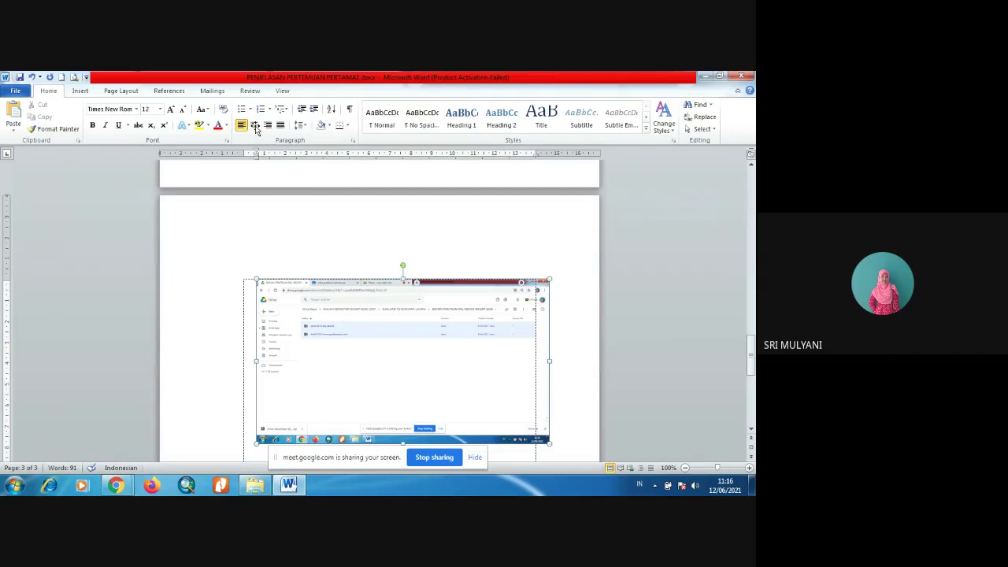
{"action": "left_click", "coordinate": [48, 91]}
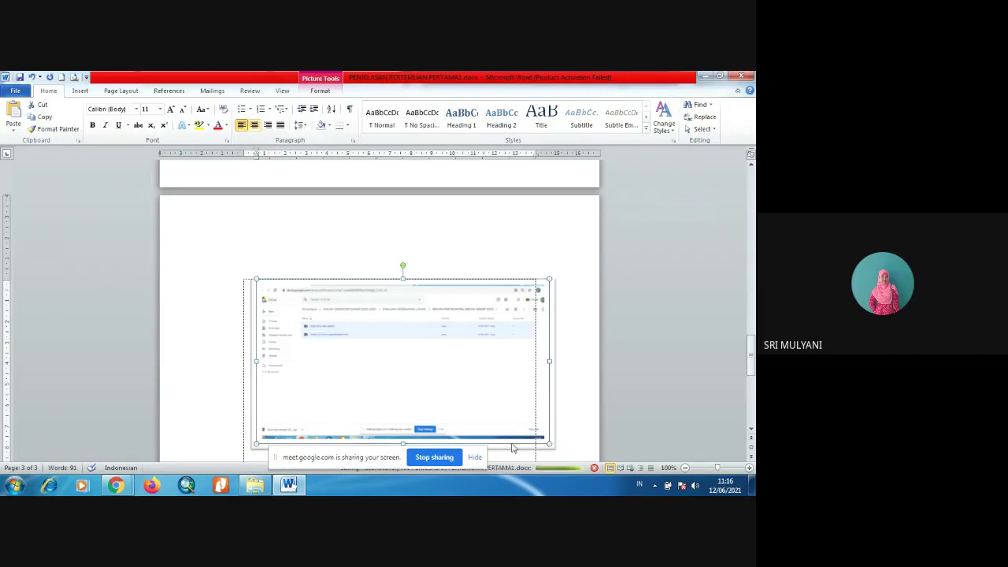
{"action": "key", "text": "Right"}
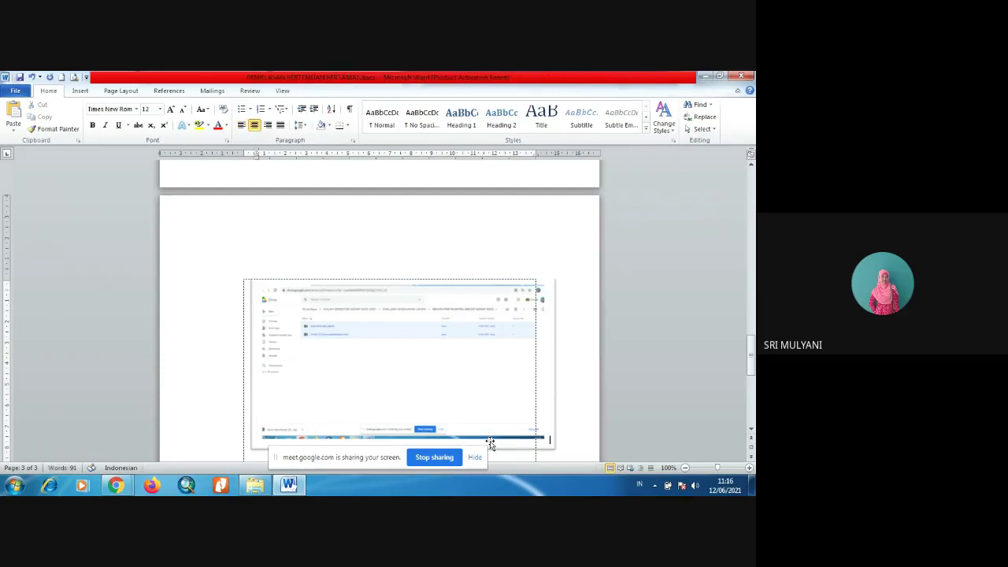
{"action": "left_click", "coordinate": [460, 406]}
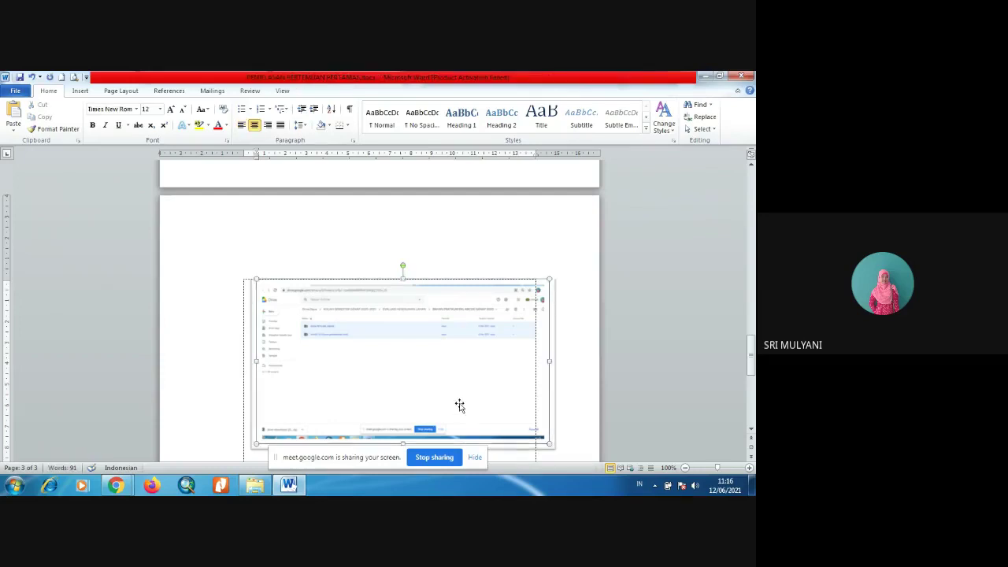
{"action": "left_click", "coordinate": [242, 124]}
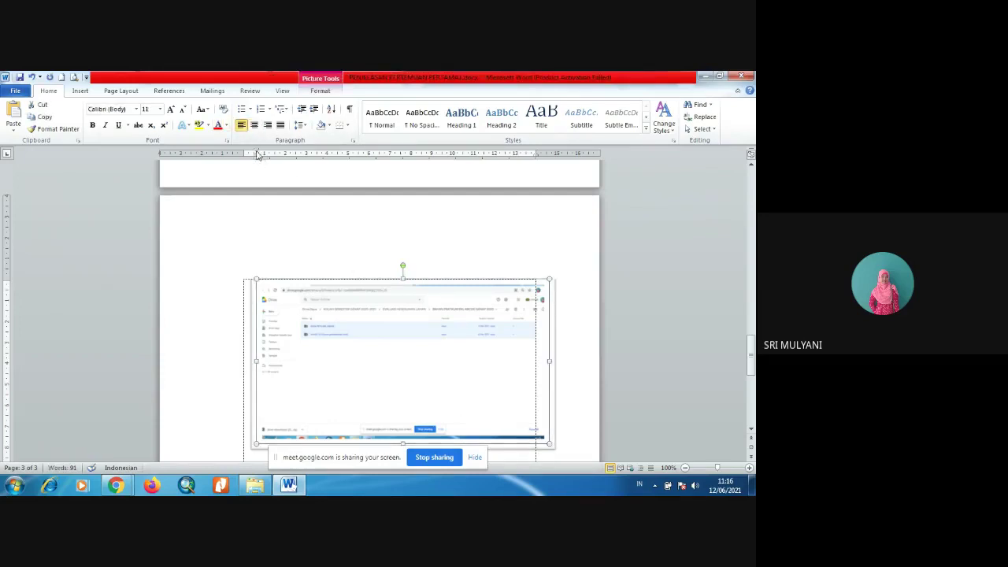
{"action": "left_click_drag", "start_coordinate": [256, 155], "coordinate": [245, 157]}
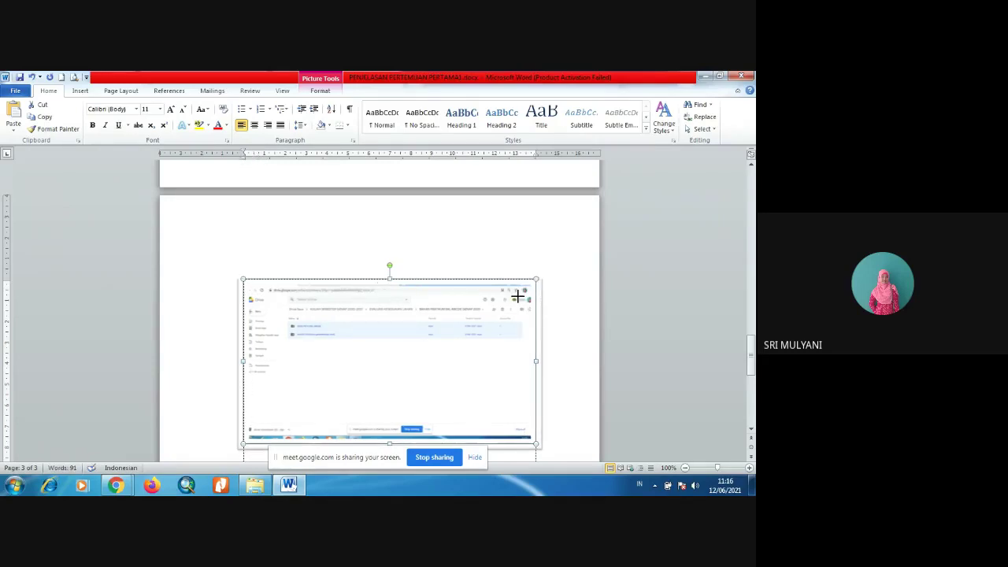
Shrink the item d screenshot to about 12.59 cm wide by 7.08 cm high and apply a simple white-frame picture style.
{"action": "left_click_drag", "start_coordinate": [506, 307], "coordinate": [506, 308]}
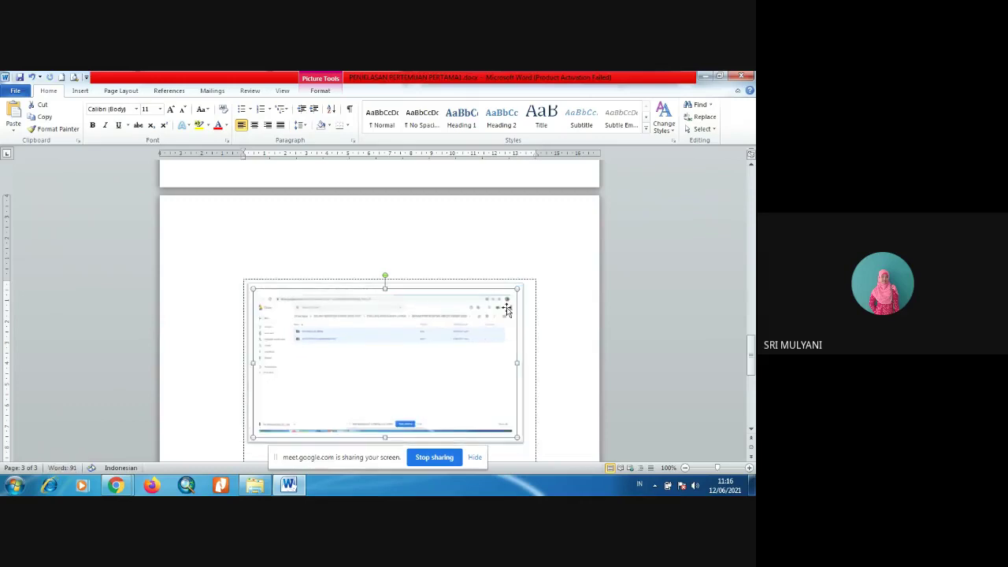
{"action": "left_click", "coordinate": [319, 77]}
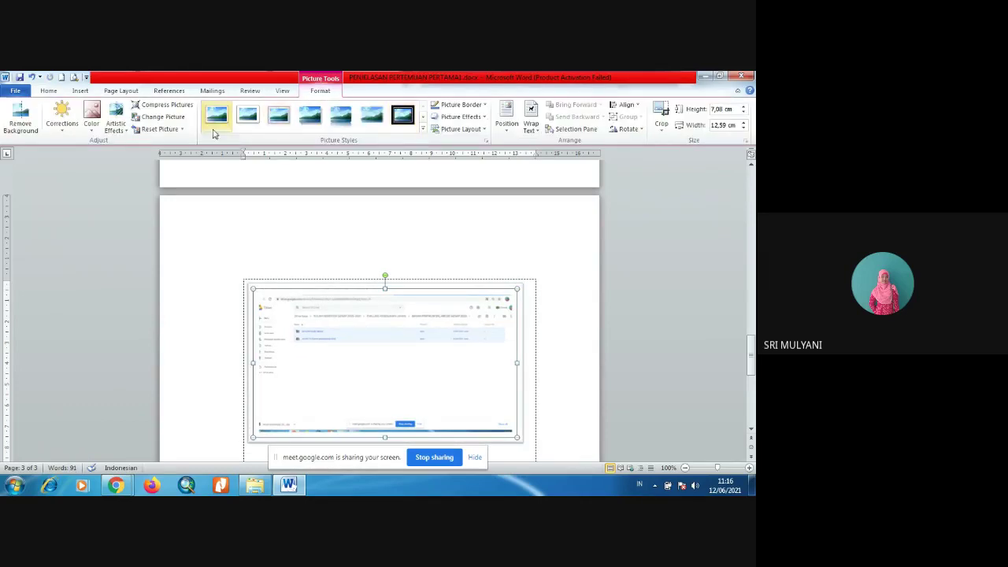
{"action": "left_click", "coordinate": [217, 132]}
{"action": "left_click", "coordinate": [546, 311]}
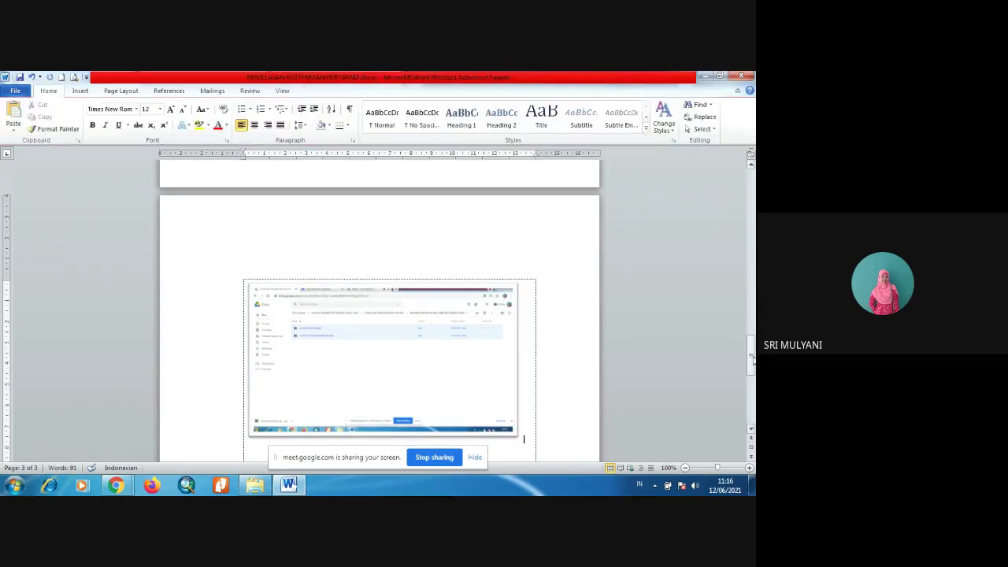
Insert blank lines after the zip-download screenshot above item d to push item d onto the next page with its screenshot.
{"action": "scroll", "coordinate": [748, 358], "scroll_direction": "down", "scroll_amount": 1}
{"action": "left_click_drag", "start_coordinate": [750, 358], "coordinate": [750, 335]}
{"action": "left_click", "coordinate": [272, 209]}
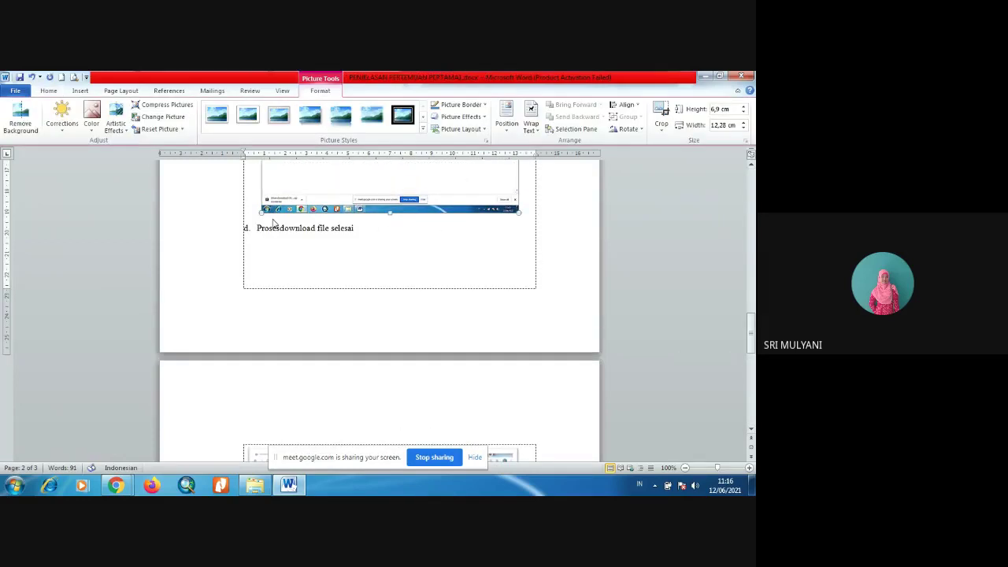
{"action": "left_click", "coordinate": [246, 226]}
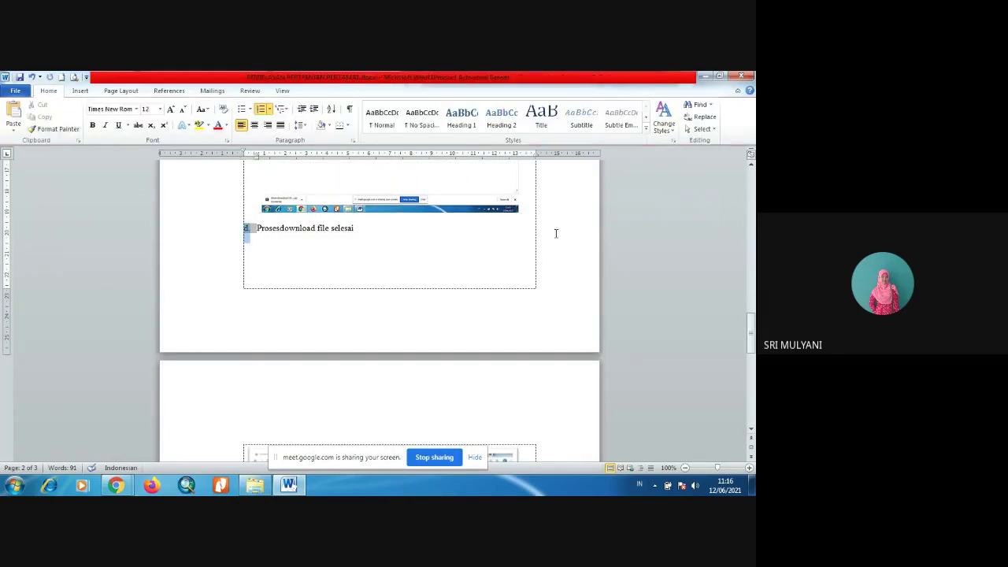
{"action": "left_click", "coordinate": [529, 214]}
{"action": "key", "text": "Return"}
{"action": "key", "text": "Return"}
{"action": "key", "text": "Return"}
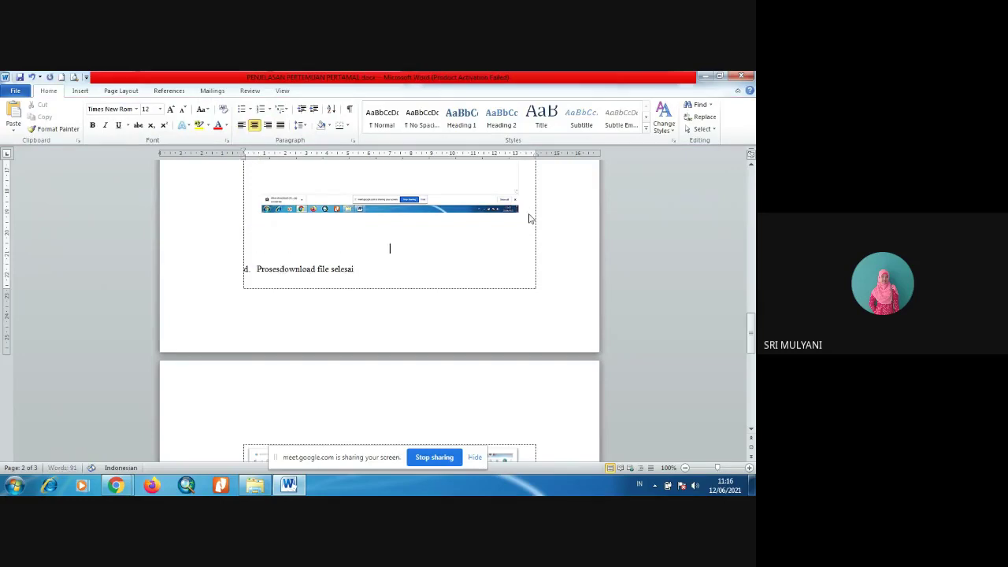
{"action": "key", "text": "Down"}
{"action": "key", "text": "Down"}
{"action": "key", "text": "Down"}
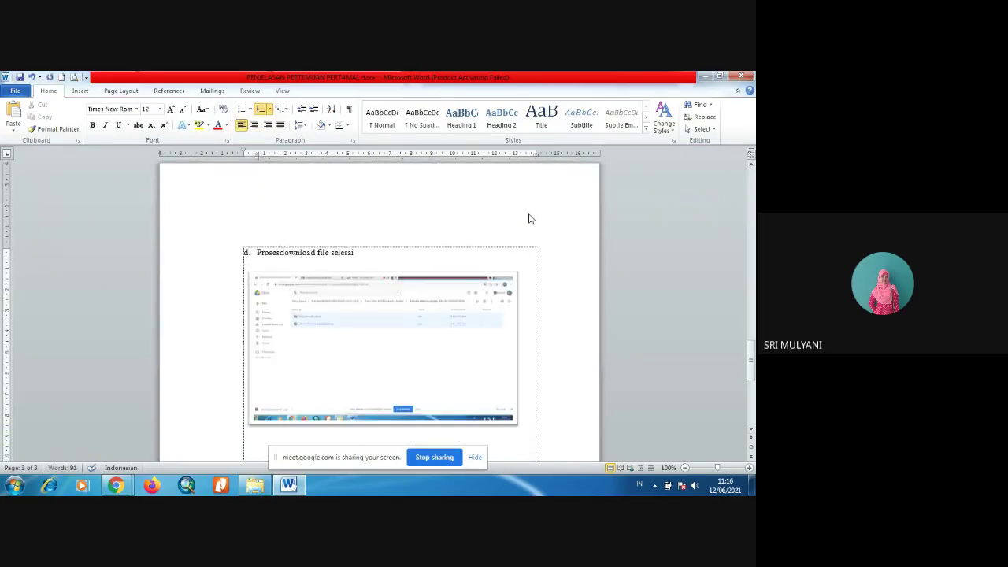
Extend the text of item d with "ditandai dengan hilangnya lingkaran pada file rar.".
{"action": "left_click", "coordinate": [359, 253]}
{"action": "type", "text": "ditandai dengan hilangnya ling"}
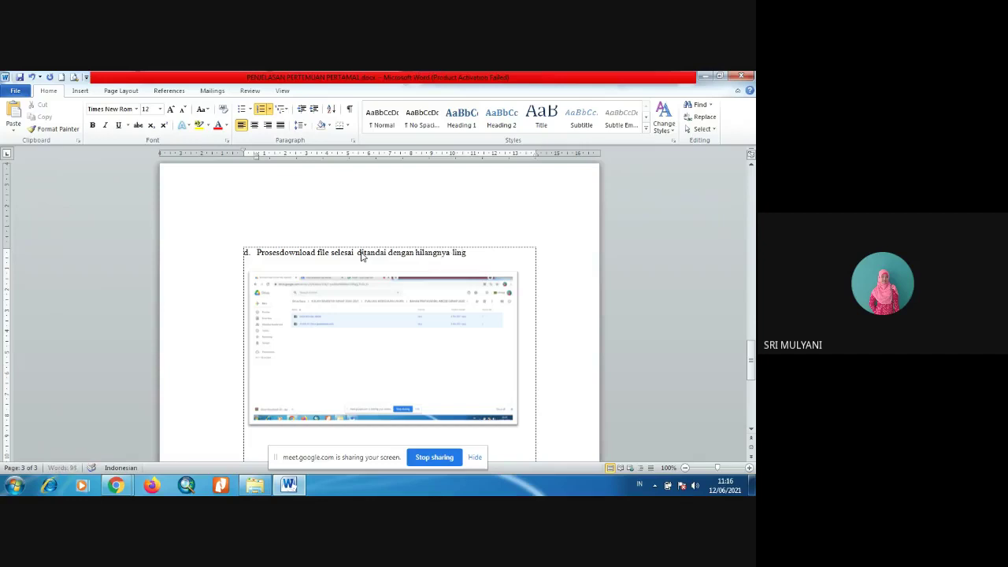
{"action": "type", "text": "karan pada file zip."}
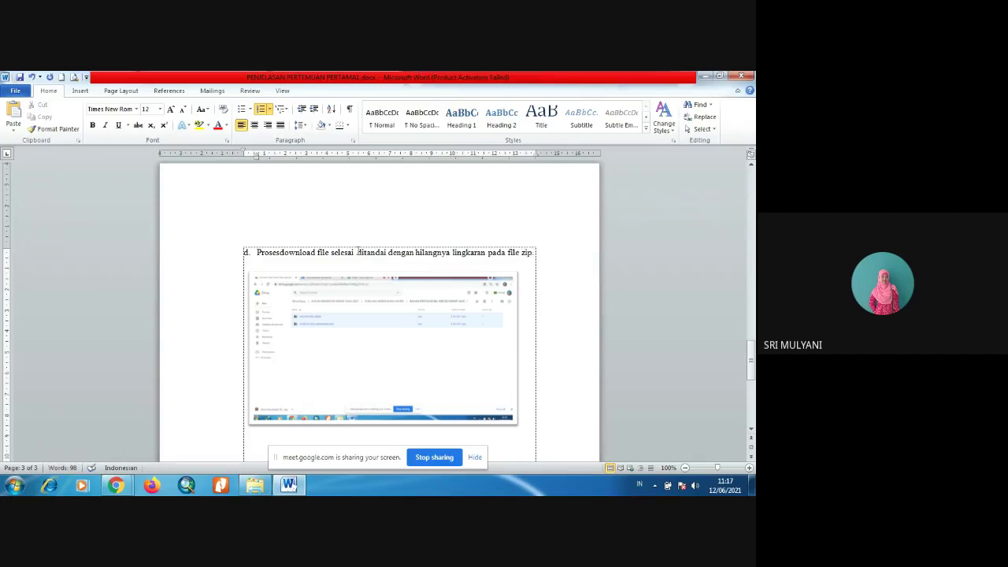
{"action": "key", "text": "BackSpace"}
{"action": "key", "text": "BackSpace"}
{"action": "key", "text": "BackSpace"}
{"action": "key", "text": "BackSpace"}
{"action": "type", "text": "rar"}
Switch to the Chrome Drive window, move on to Windows Explorer and open the Downloads folder.
{"action": "mouse_move", "coordinate": [118, 486]}
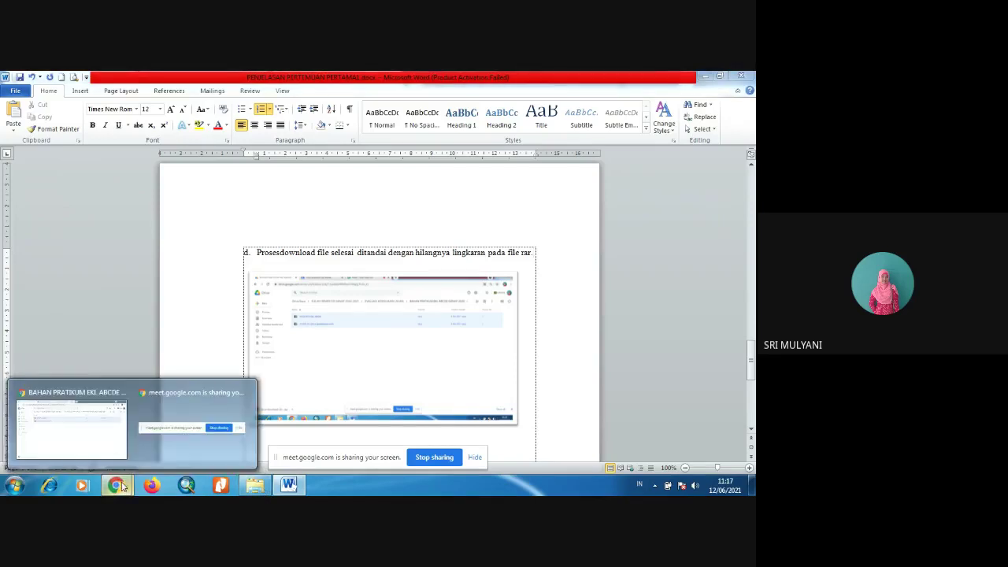
{"action": "left_click", "coordinate": [84, 443]}
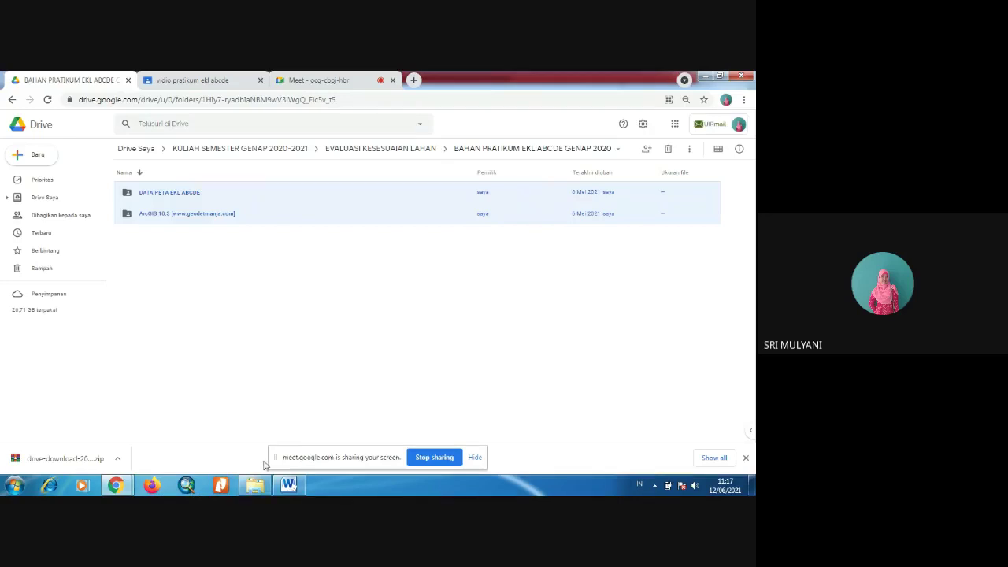
{"action": "left_click", "coordinate": [255, 485]}
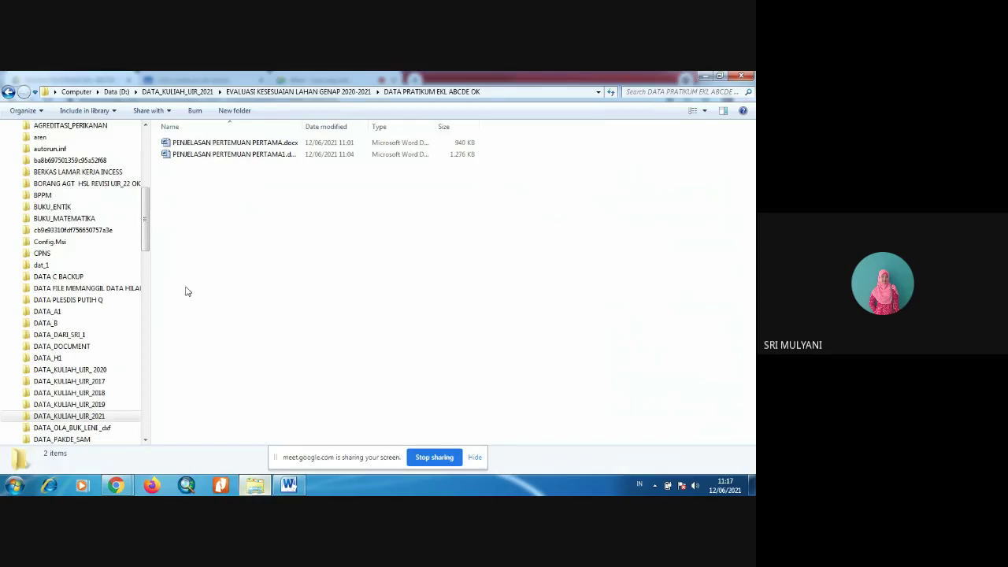
{"action": "left_click_drag", "start_coordinate": [144, 218], "coordinate": [141, 153]}
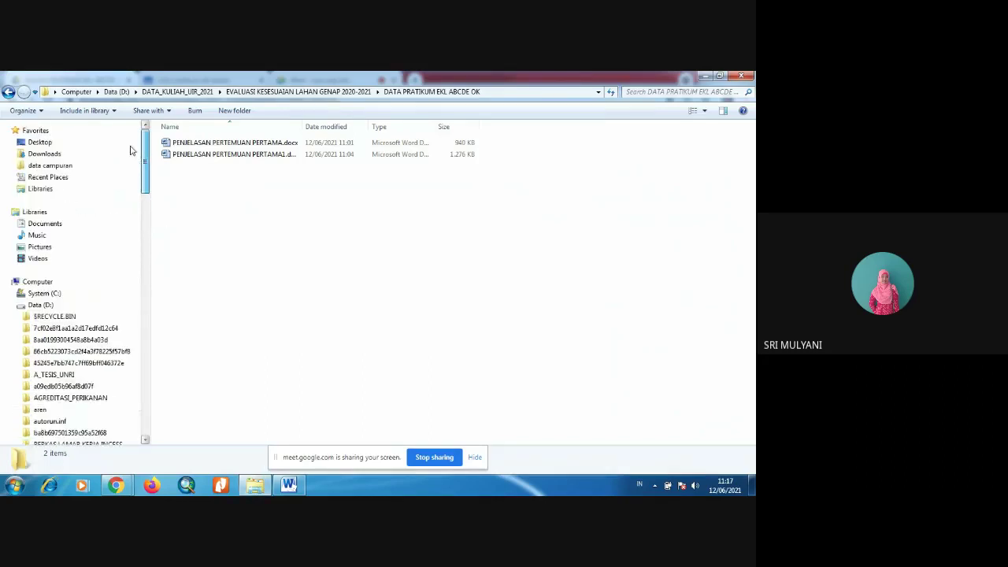
{"action": "left_click", "coordinate": [77, 156]}
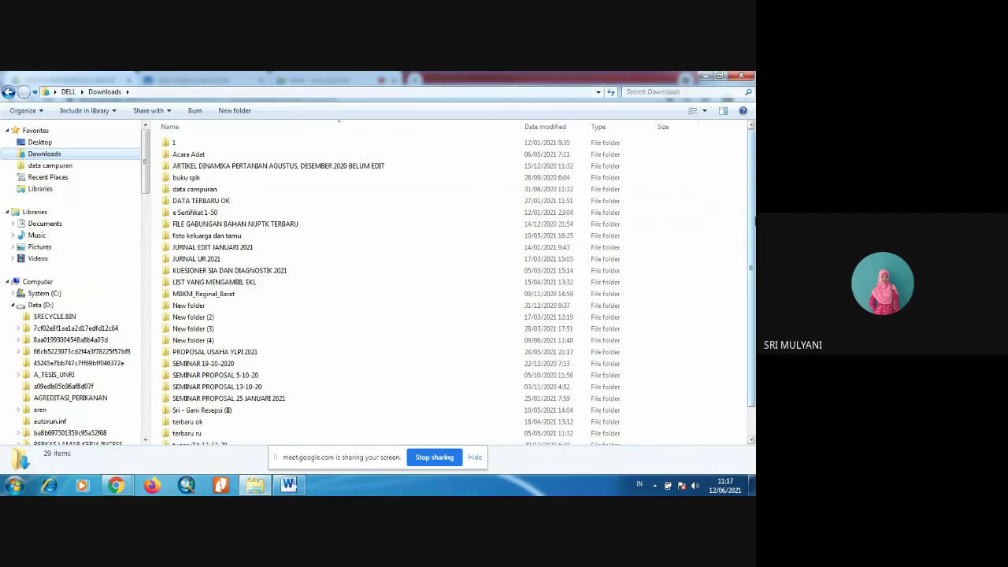
{"action": "left_click_drag", "start_coordinate": [752, 203], "coordinate": [752, 236]}
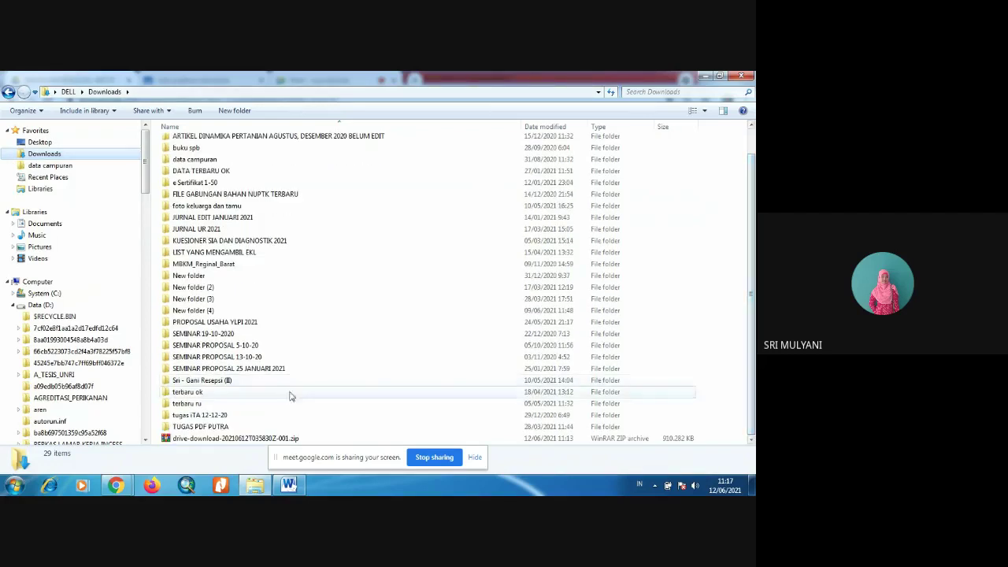
Copy the archive drive-download-20210612T035830Z-001.zip from the Downloads folder.
{"action": "left_click", "coordinate": [221, 441]}
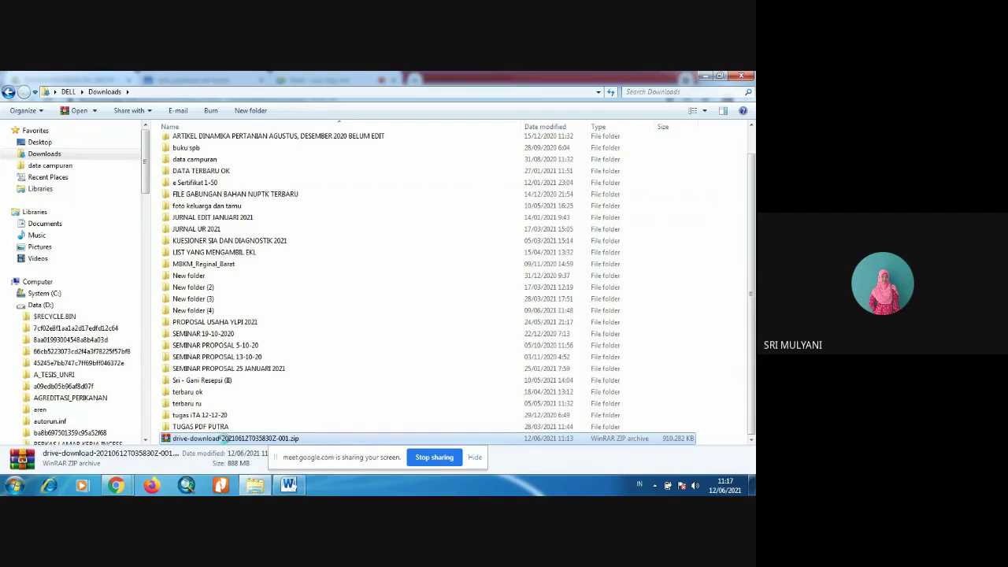
{"action": "right_click", "coordinate": [224, 439]}
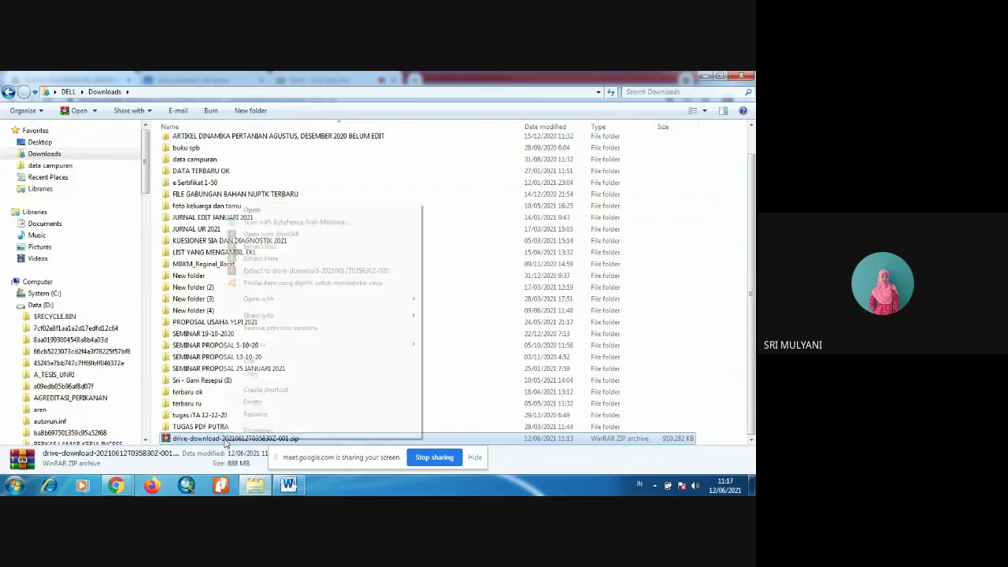
{"action": "left_click", "coordinate": [277, 375]}
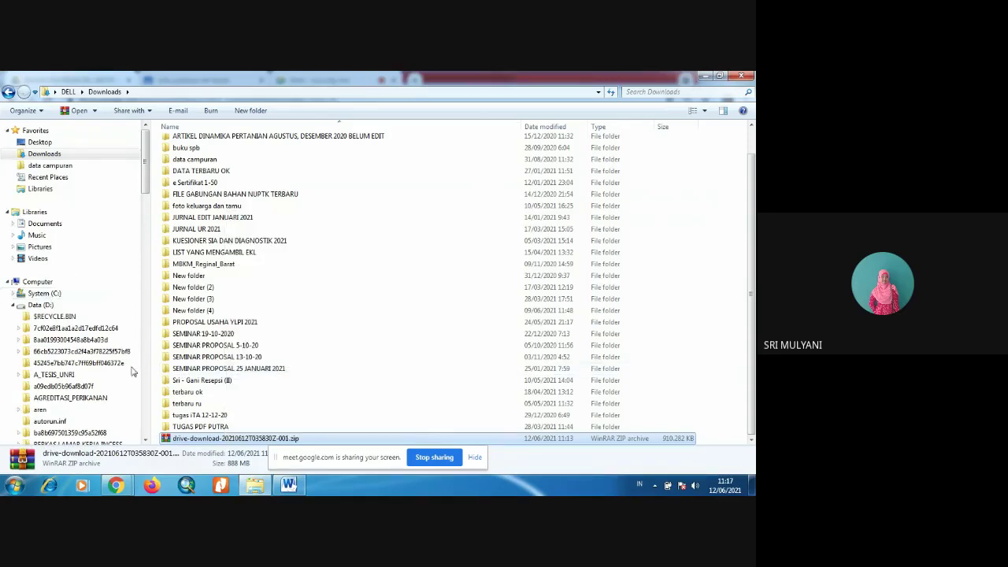
{"action": "right_click", "coordinate": [246, 441]}
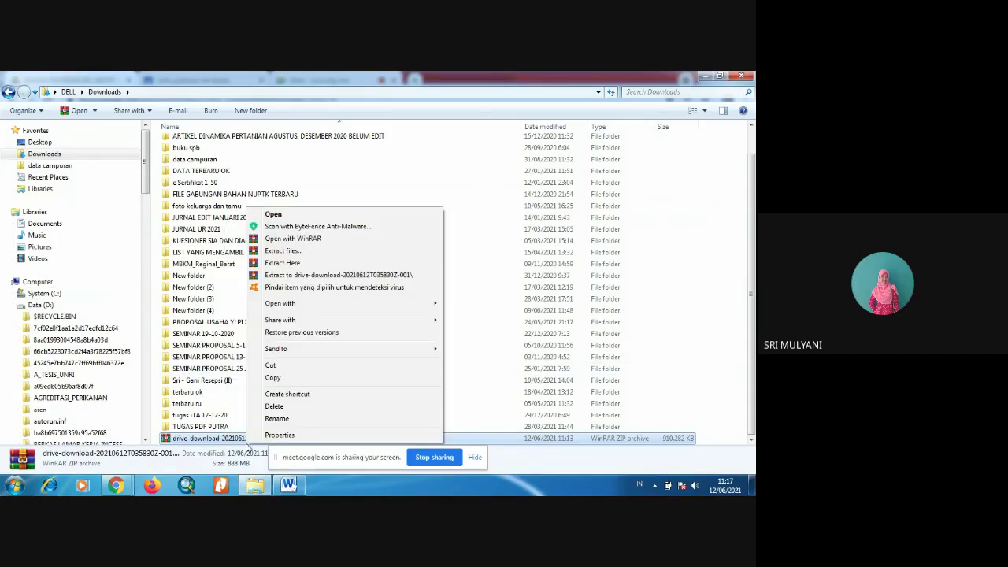
{"action": "left_click", "coordinate": [290, 379]}
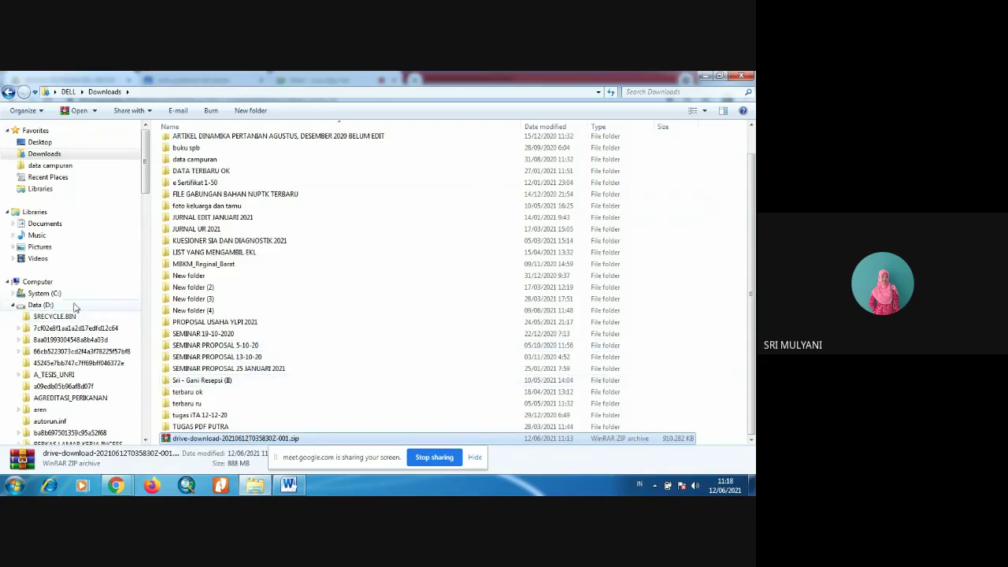
Paste the copied archive into DATA PRATIKUM EKL ABCDE OK under DATA_KULIAH_UIR_2021 > EVALUASI KESESUAIAN LAHAN GENAP 2020-2021 on drive D.
{"action": "left_click", "coordinate": [74, 307]}
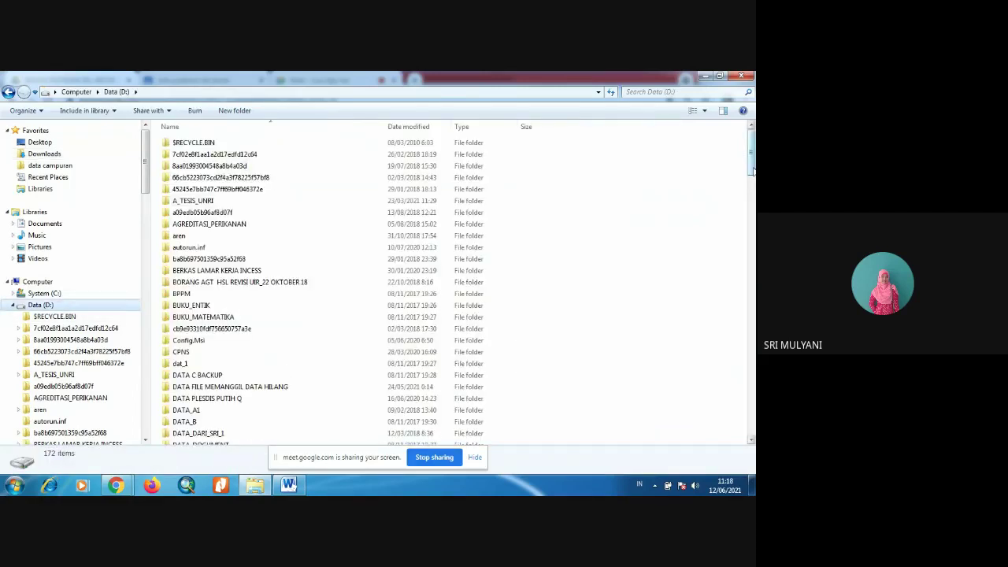
{"action": "scroll", "coordinate": [753, 164], "scroll_direction": "down", "scroll_amount": 6}
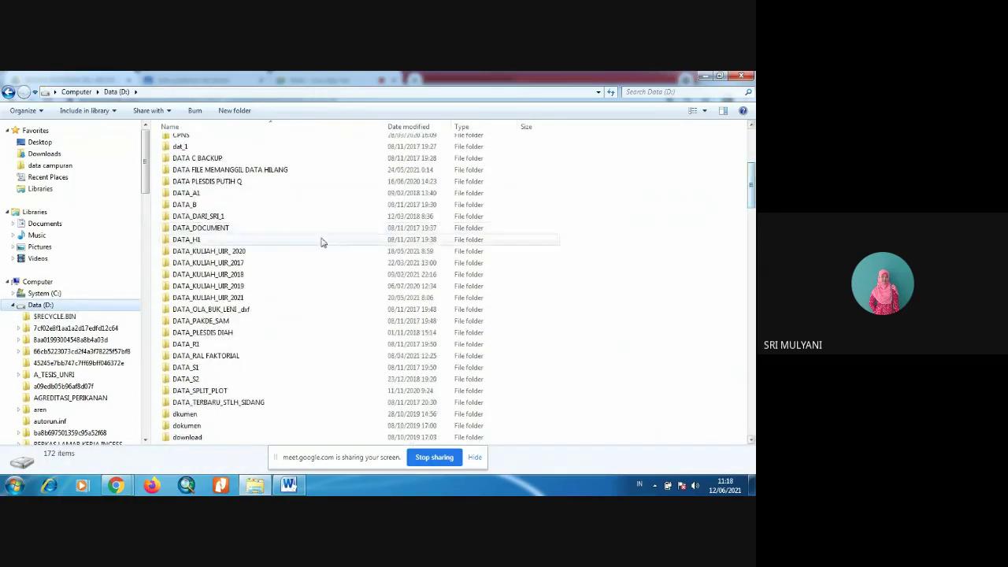
{"action": "double_click", "coordinate": [185, 298]}
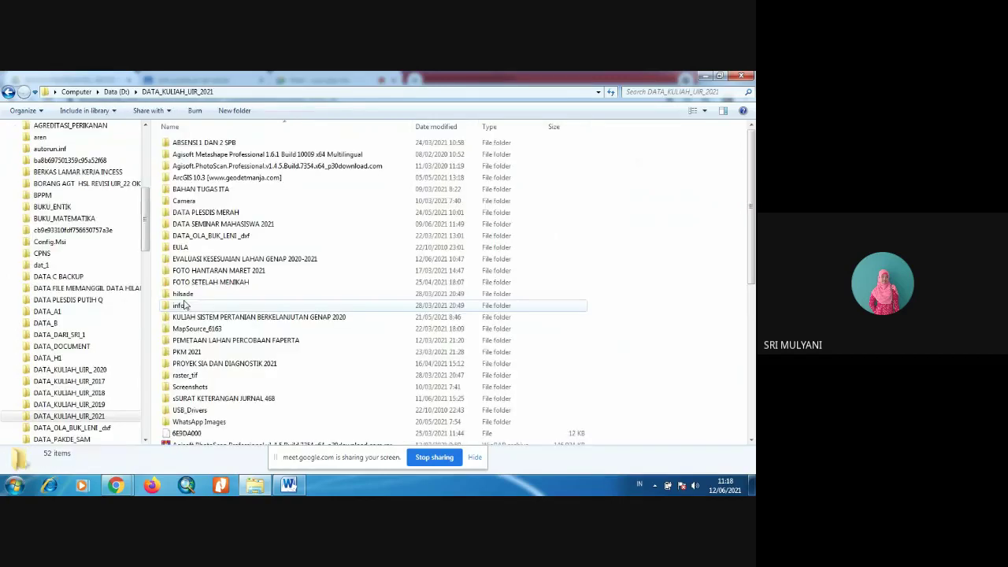
{"action": "left_click", "coordinate": [232, 260]}
{"action": "double_click", "coordinate": [232, 260]}
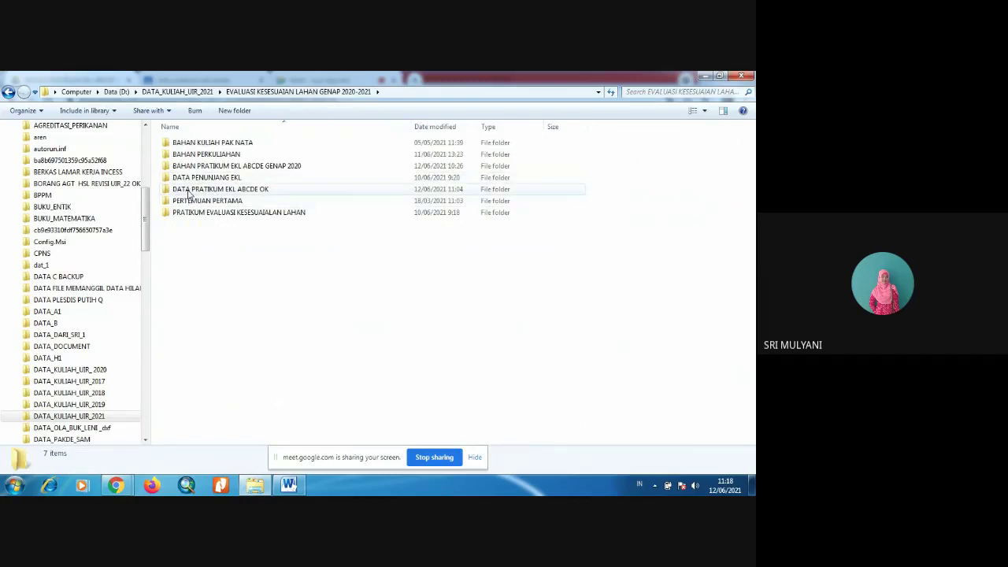
{"action": "double_click", "coordinate": [189, 191]}
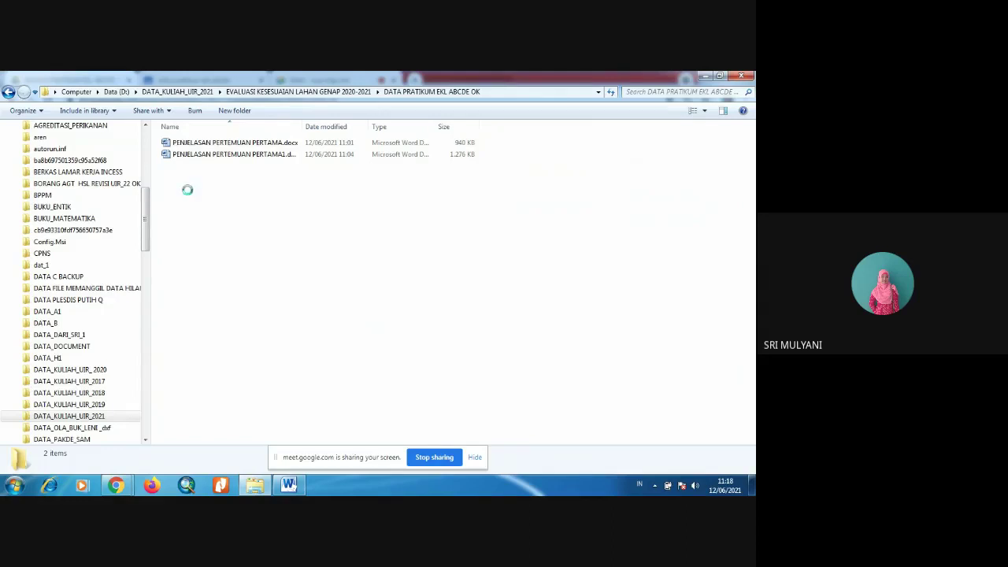
{"action": "right_click", "coordinate": [188, 190]}
{"action": "left_click", "coordinate": [223, 267]}
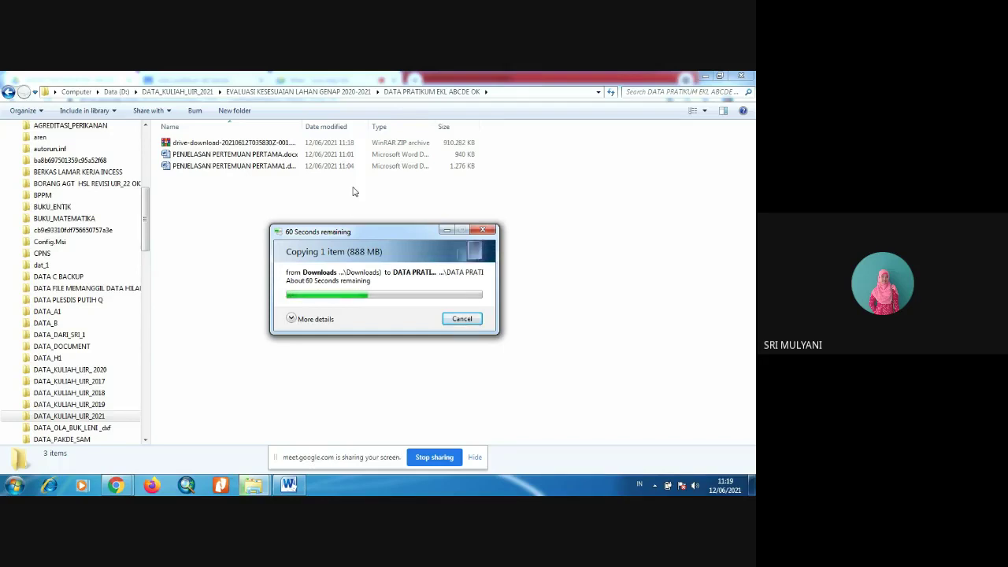
Switch to the Word report and add item e below the item d screenshot, reading "Buka file hasil download pada folder download.".
{"action": "left_click", "coordinate": [288, 484]}
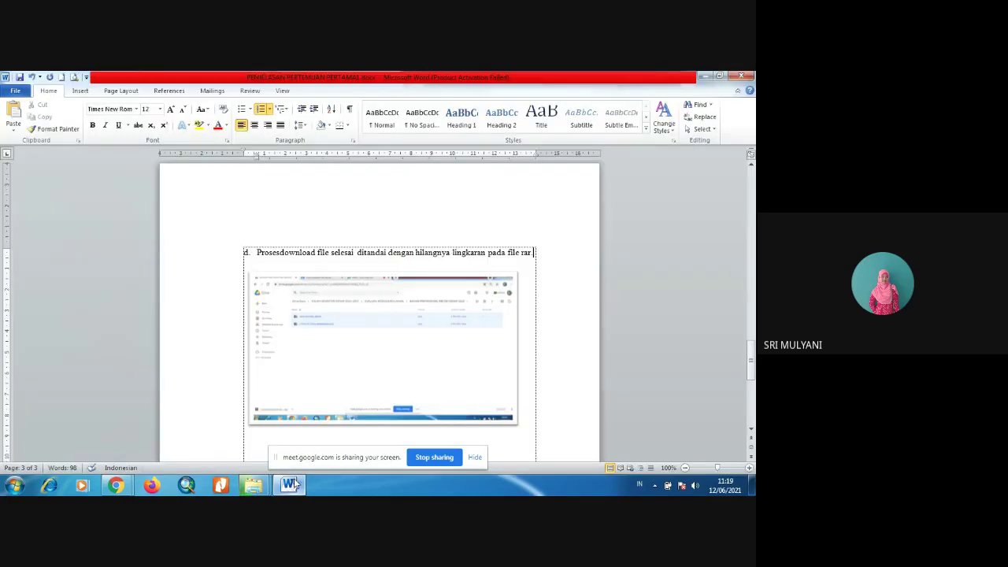
{"action": "left_click", "coordinate": [533, 425]}
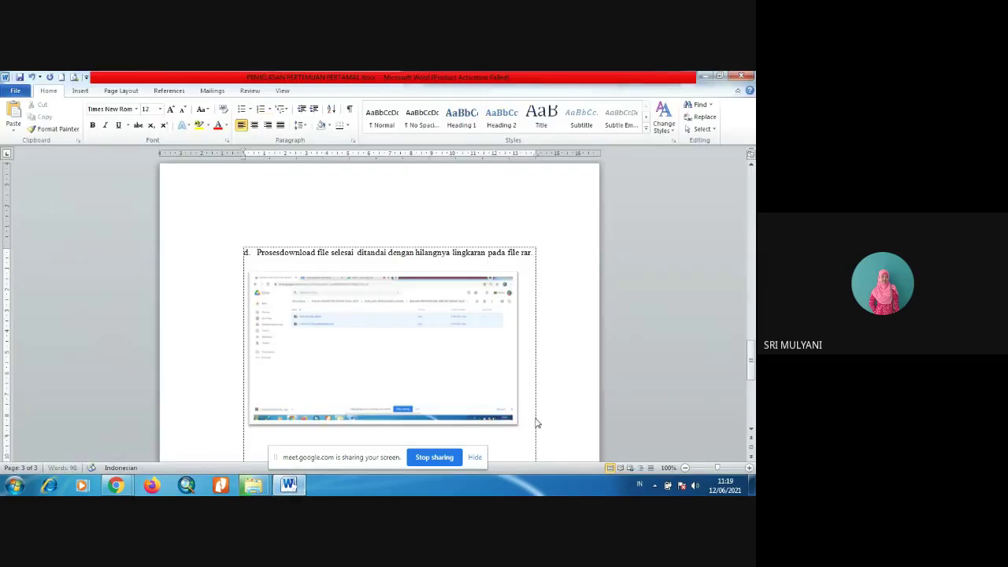
{"action": "type", "text": "e. "}
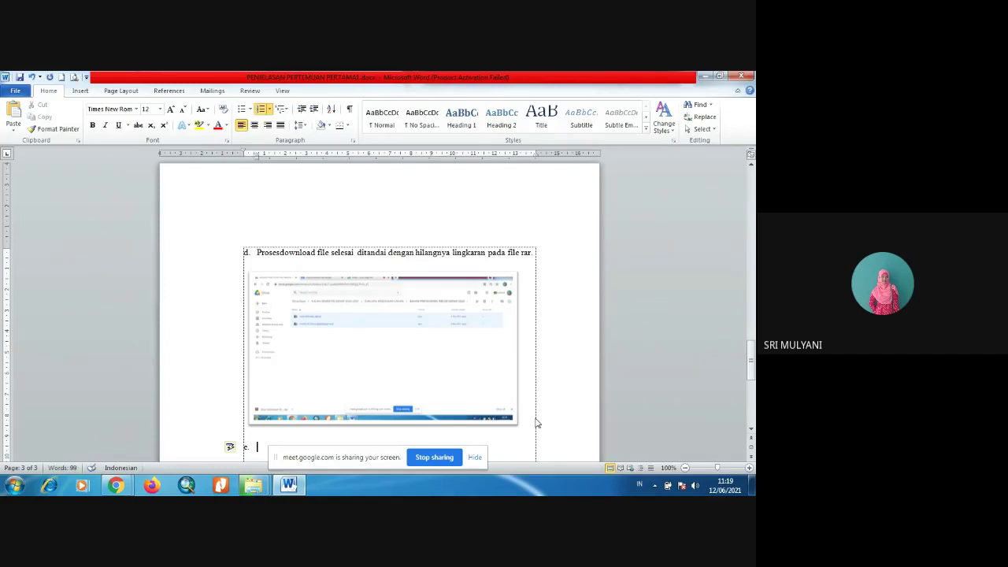
{"action": "type", "text": "Buka"}
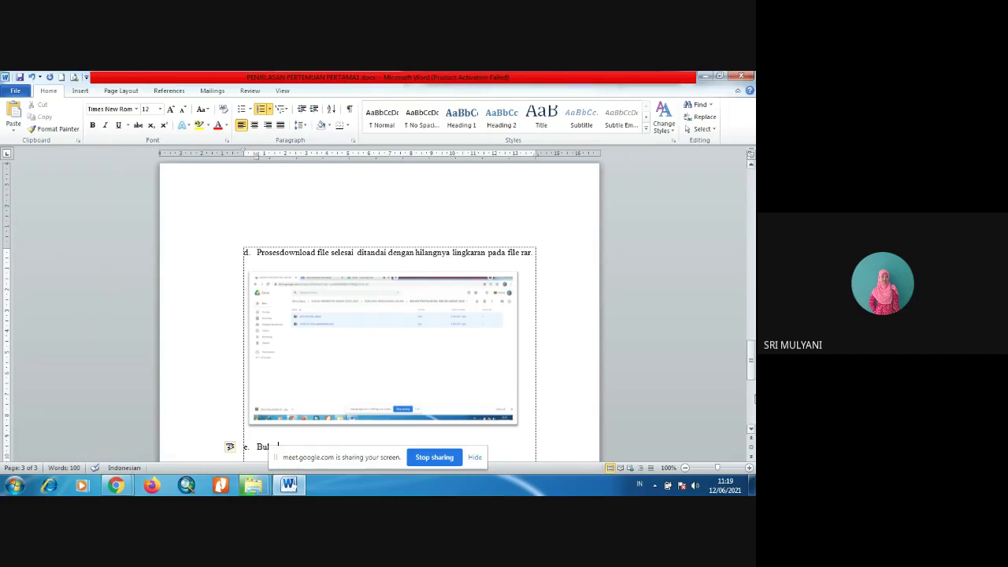
{"action": "left_click_drag", "start_coordinate": [750, 378], "coordinate": [750, 398]}
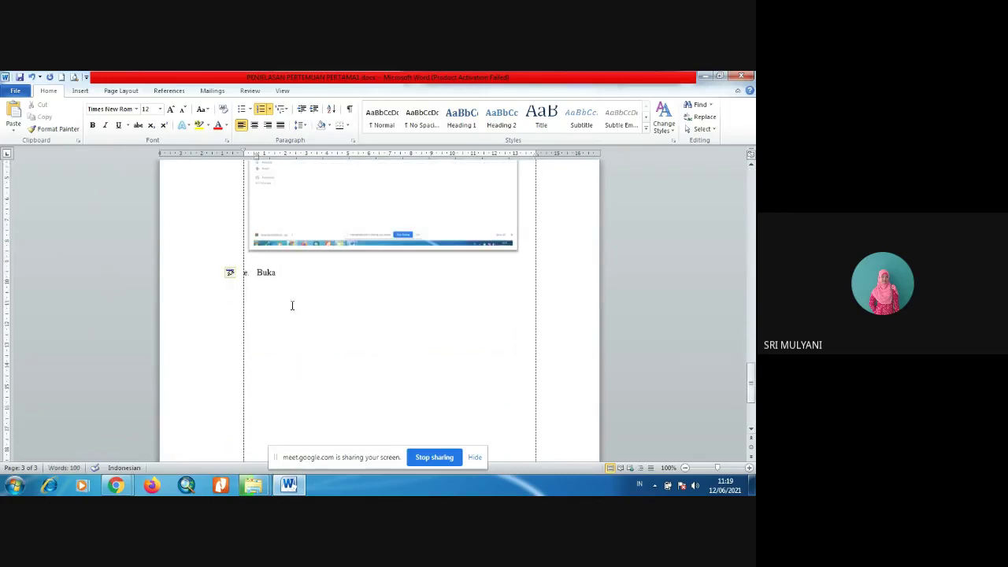
{"action": "type", "text": "file hasil download pada folde"}
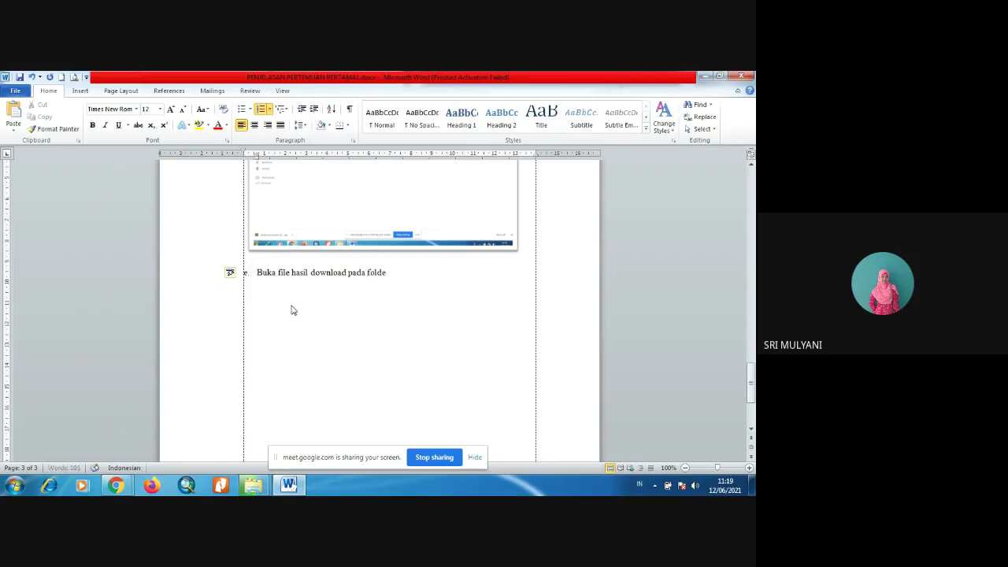
{"action": "type", "text": "r download"}
Continue item e with "Kemudian pindahkan file hasil download ke polder yang sudah dibuat untuk kegiatan pratikum ini.".
{"action": "type", "text": " kemudian pindahkan"}
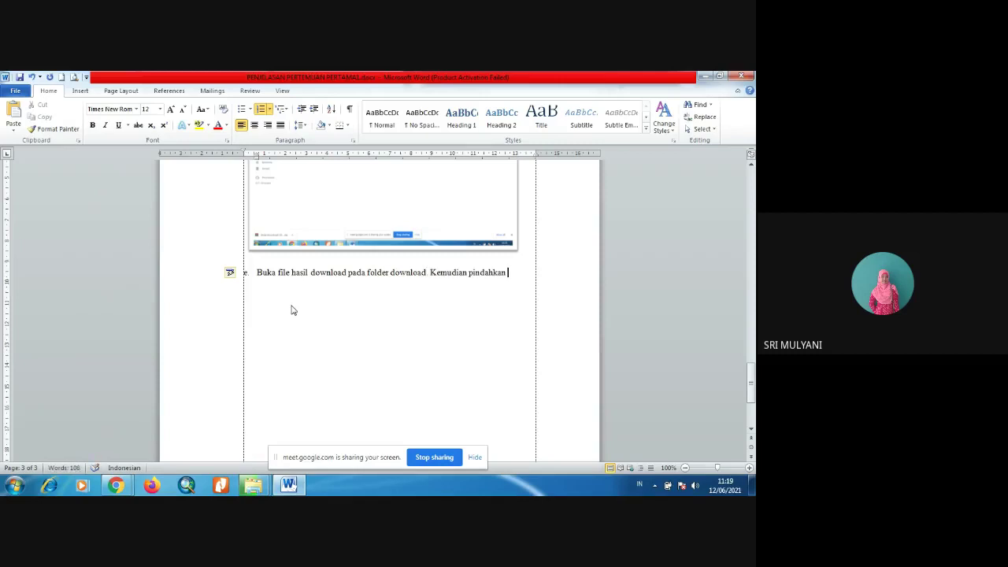
{"action": "type", "text": " file hasil"}
{"action": "type", "text": " downloa"}
{"action": "type", "text": "d ke"}
{"action": "type", "text": " polder yang sudah"}
{"action": "type", "text": " di"}
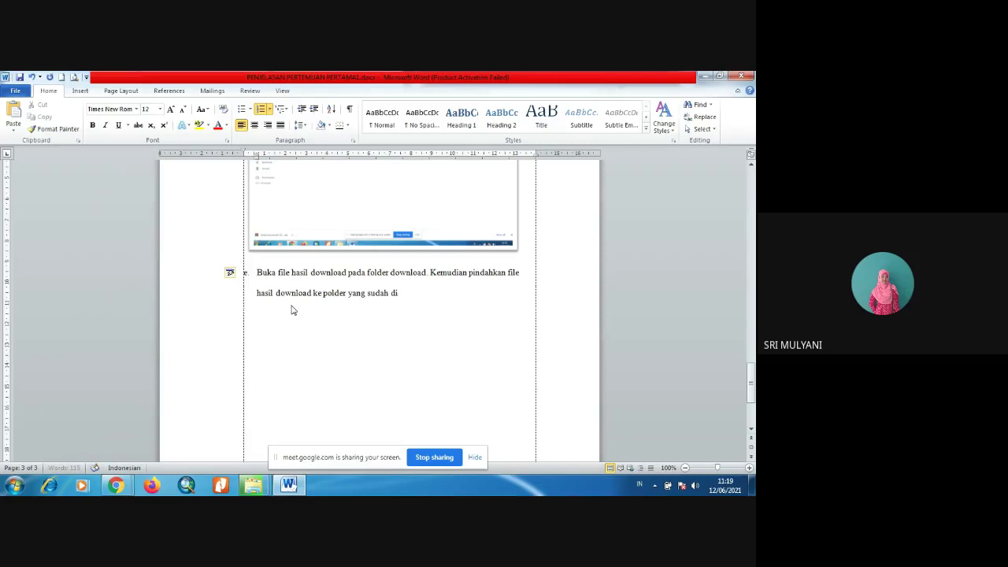
{"action": "type", "text": "buiat"}
{"action": "key", "text": "BackSpace"}
{"action": "key", "text": "BackSpace"}
{"action": "key", "text": "BackSpace"}
{"action": "type", "text": "at ubn"}
{"action": "key", "text": "BackSpace"}
{"action": "key", "text": "BackSpace"}
{"action": "type", "text": "ntuk kegiatan prat"}
{"action": "type", "text": "ikum"}
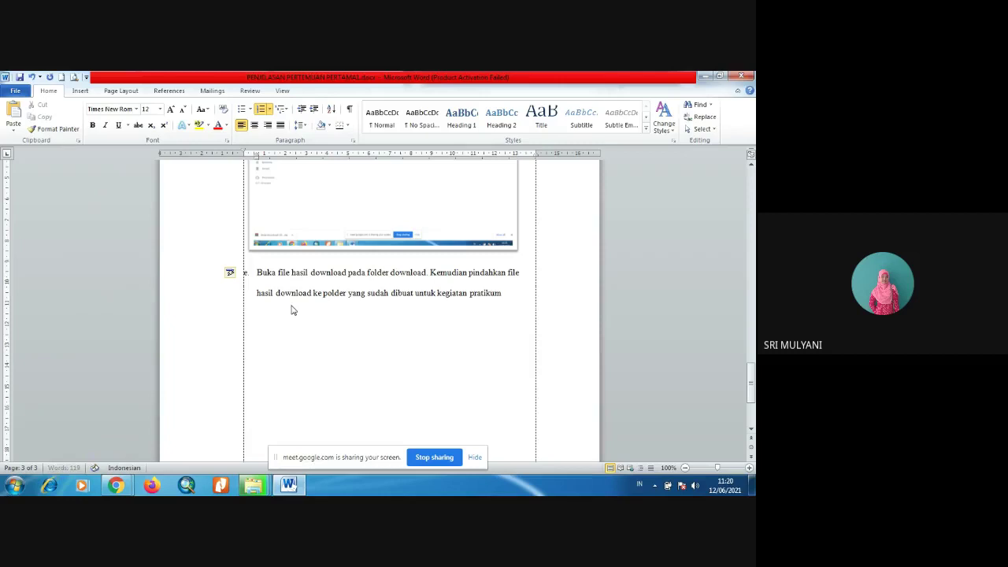
{"action": "type", "text": " ini."}
Paste the captured screenshot of the copy progress on an unlettered line below item e.
{"action": "key", "text": "Return"}
{"action": "key", "text": "BackSpace"}
{"action": "key", "text": "ctrl+v"}
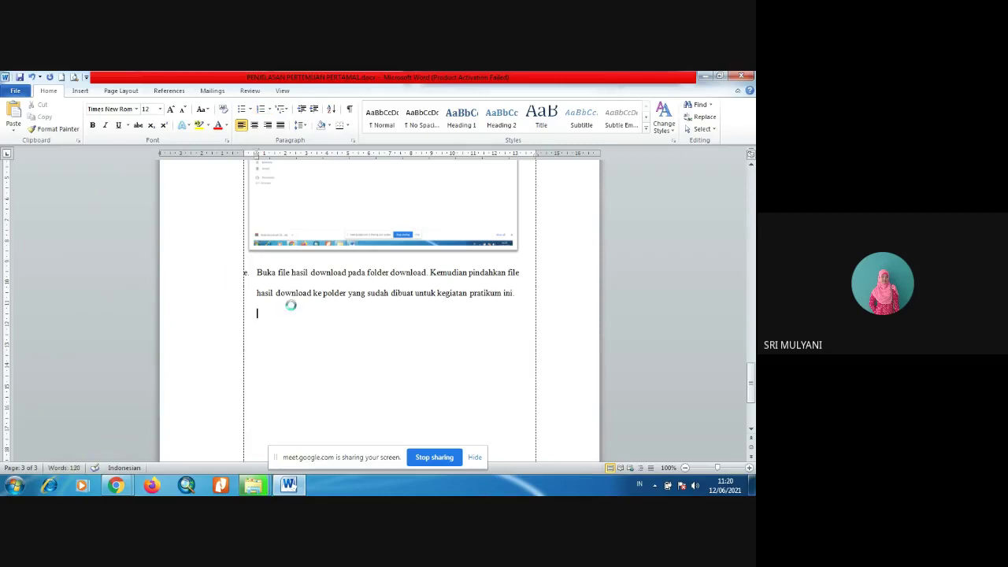
Center the pasted screenshot, remove its left indent and shrink it to fit inside the text margins.
{"action": "left_click", "coordinate": [328, 323]}
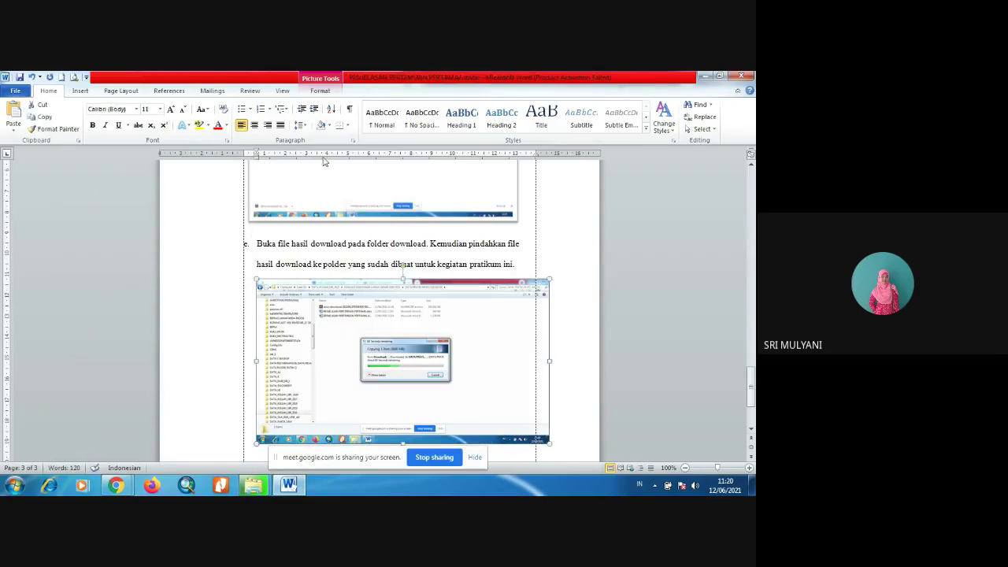
{"action": "left_click", "coordinate": [253, 126]}
{"action": "left_click_drag", "start_coordinate": [255, 149], "coordinate": [243, 151]}
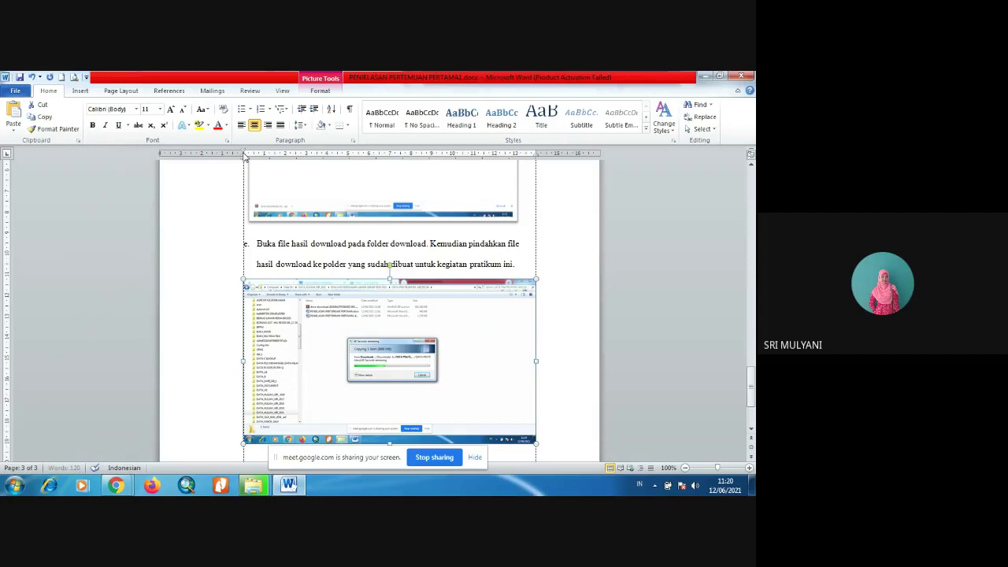
{"action": "left_click_drag", "start_coordinate": [535, 280], "coordinate": [517, 290]}
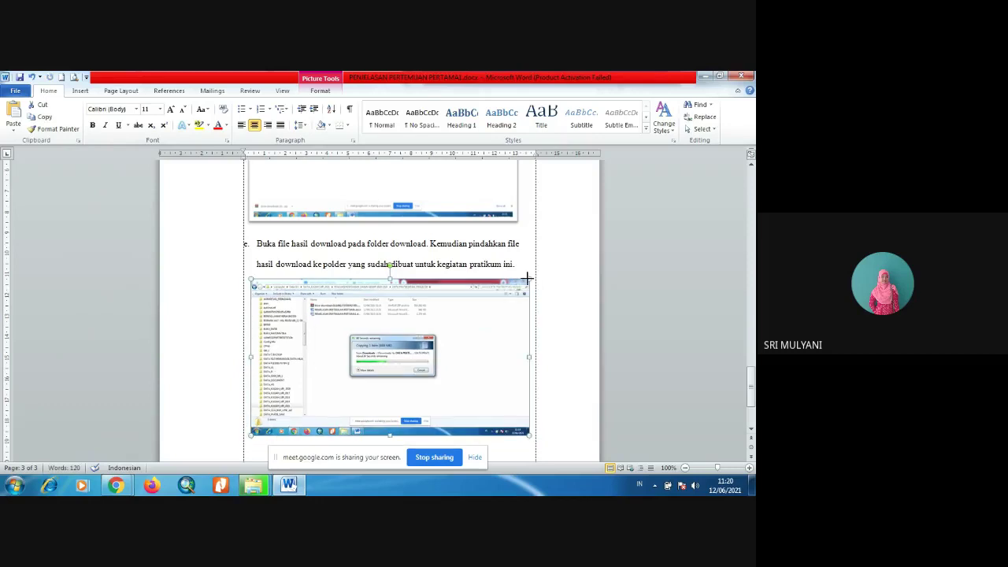
{"action": "left_click_drag", "start_coordinate": [530, 278], "coordinate": [518, 281]}
Add the line "Tunggu hingga proses pemindahan data selesai." to item e above its screenshot.
{"action": "left_click", "coordinate": [521, 263]}
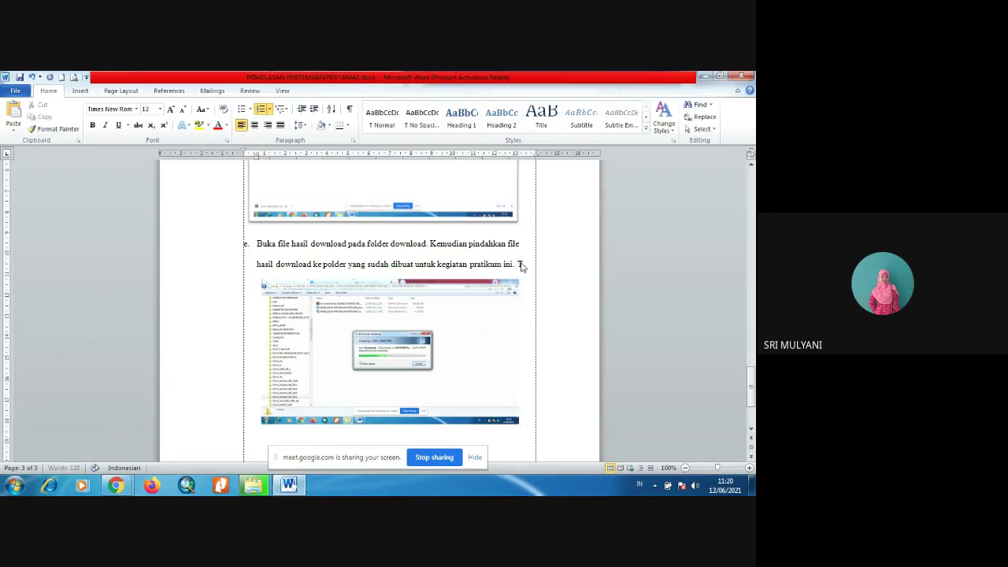
{"action": "key", "text": "Return"}
{"action": "type", "text": "Tunggu hibngg"}
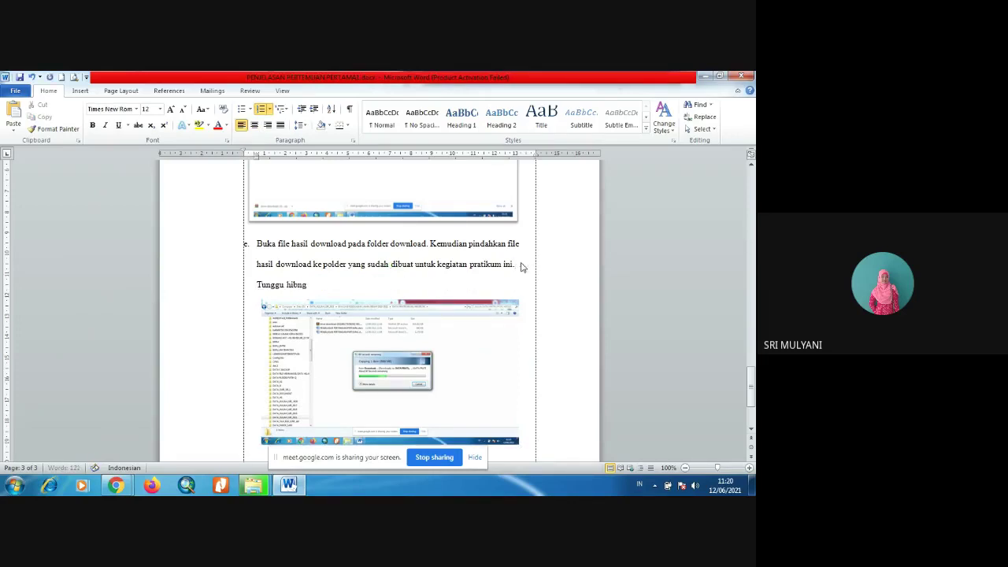
{"action": "key", "text": "BackSpace"}
{"action": "key", "text": "BackSpace"}
{"action": "key", "text": "BackSpace"}
{"action": "key", "text": "BackSpace"}
{"action": "type", "text": "ngga proses pemindahan data selesai"}
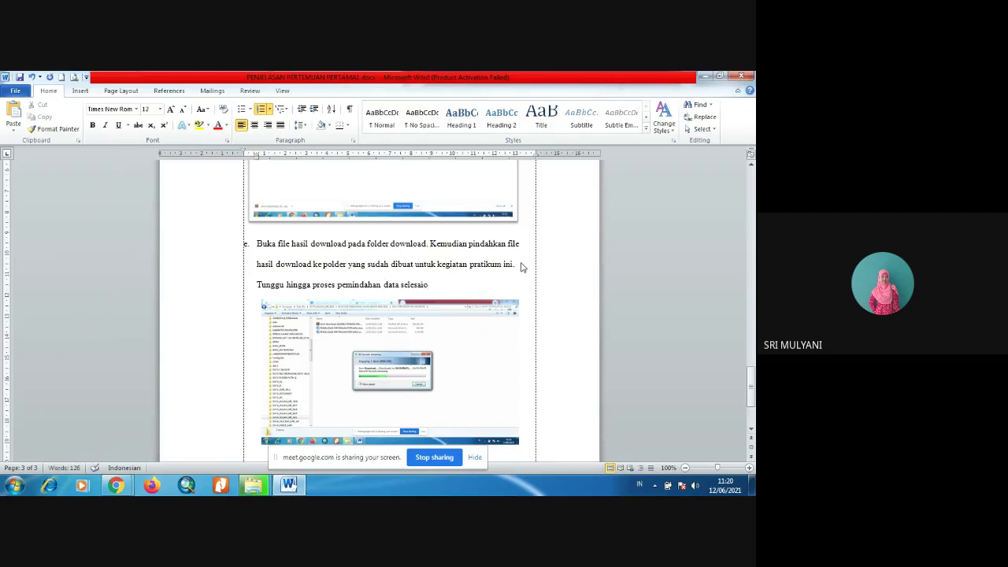
{"action": "type", "text": "."}
Switch to the Explorer window of DATA PRATIKUM EKL ABCDE OK and widen the Name column to show the full file names.
{"action": "left_click", "coordinate": [266, 488]}
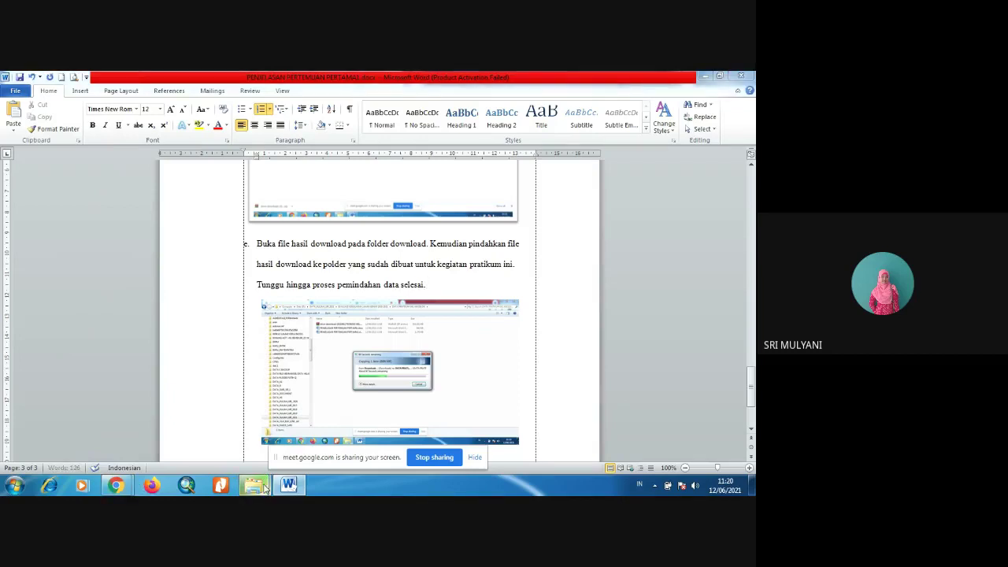
{"action": "left_click", "coordinate": [266, 488]}
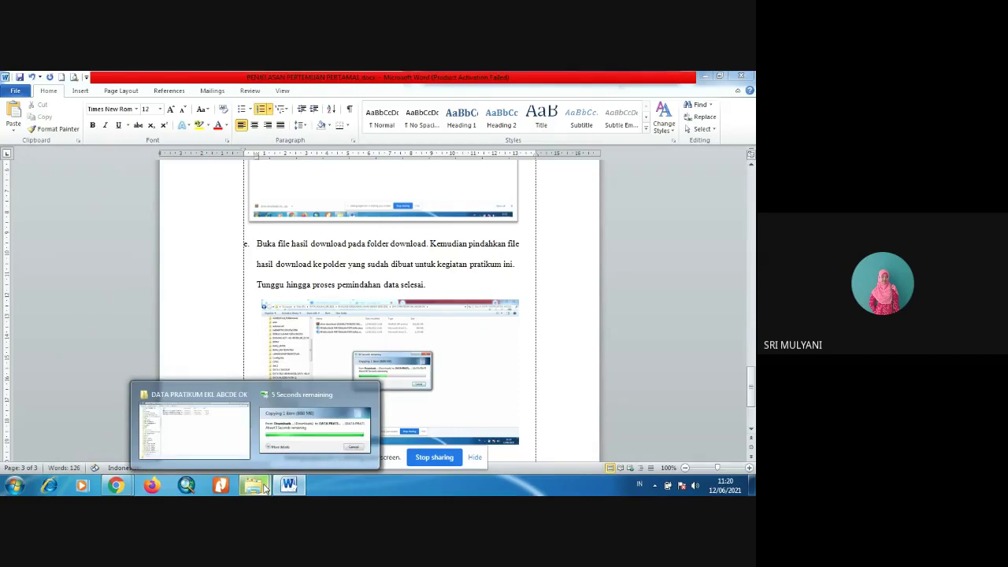
{"action": "left_click", "coordinate": [207, 434]}
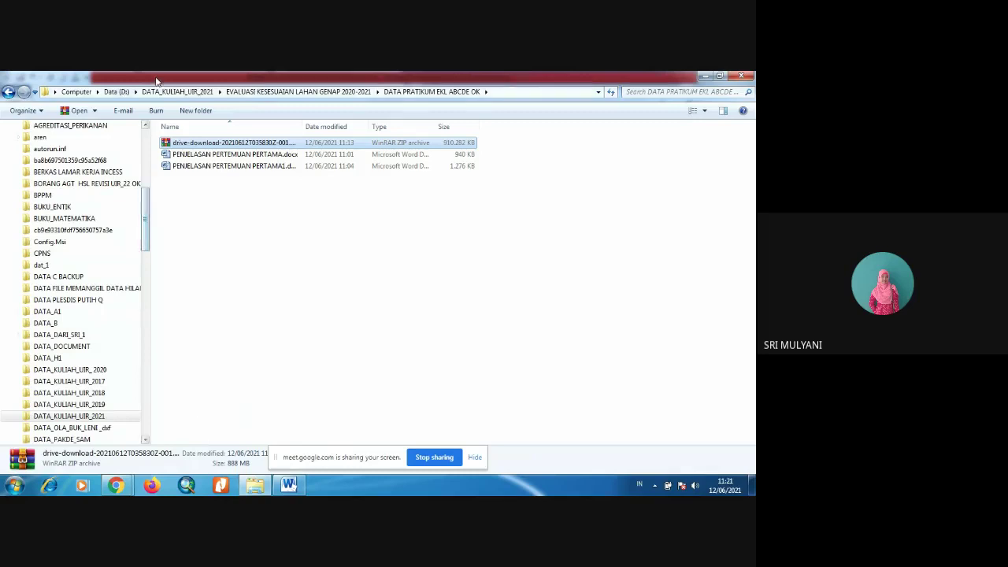
{"action": "left_click_drag", "start_coordinate": [300, 126], "coordinate": [394, 128]}
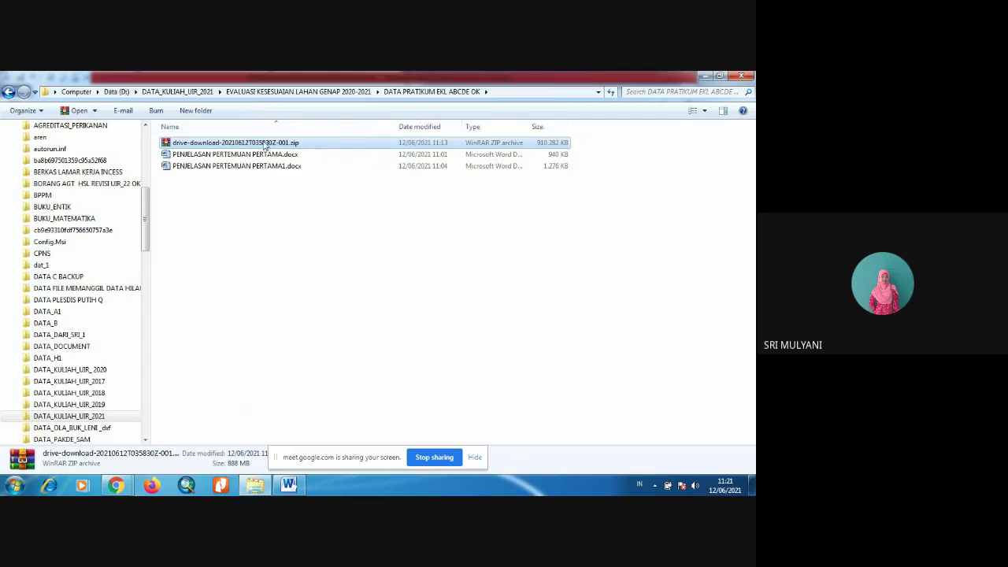
Extract drive-download-20210612T035830Z-001.zip directly into the current folder with WinRAR.
{"action": "right_click", "coordinate": [304, 149]}
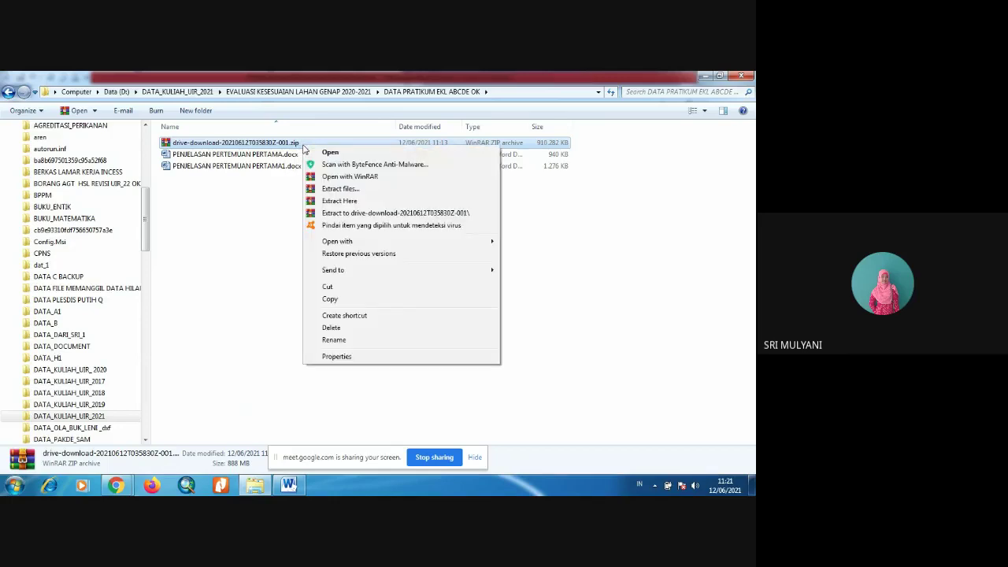
{"action": "left_click", "coordinate": [337, 202]}
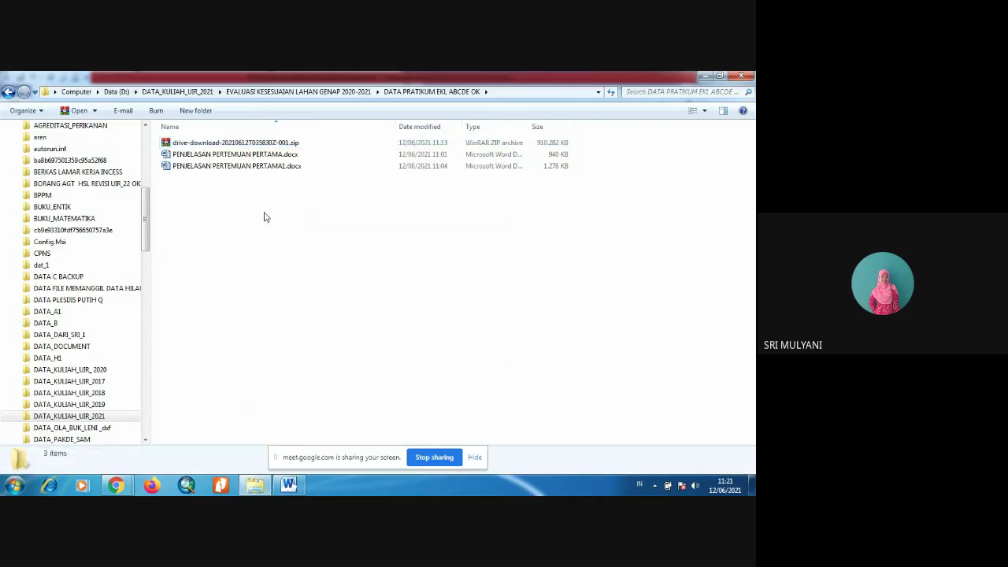
{"action": "left_click", "coordinate": [293, 142]}
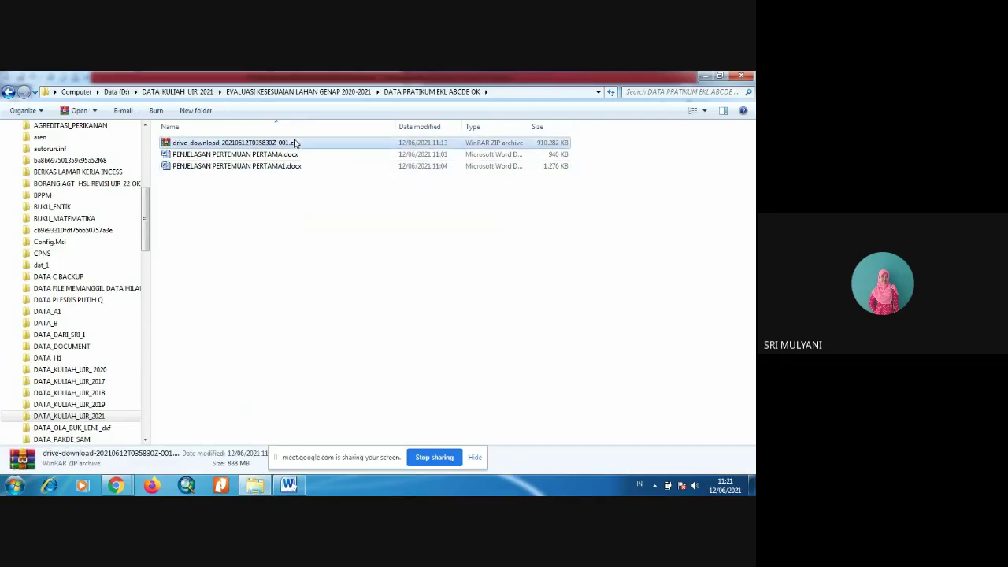
{"action": "right_click", "coordinate": [293, 144]}
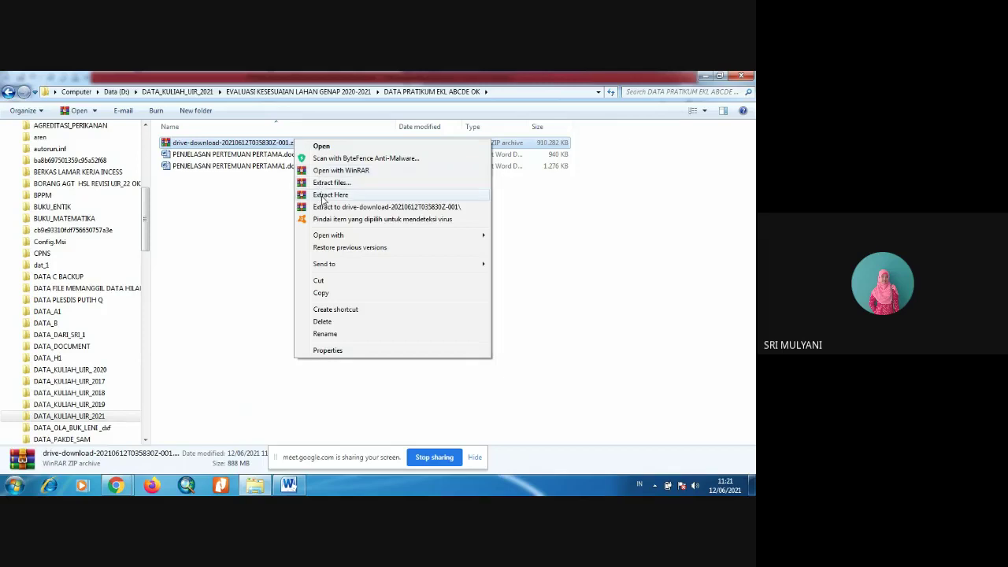
{"action": "left_click", "coordinate": [323, 200]}
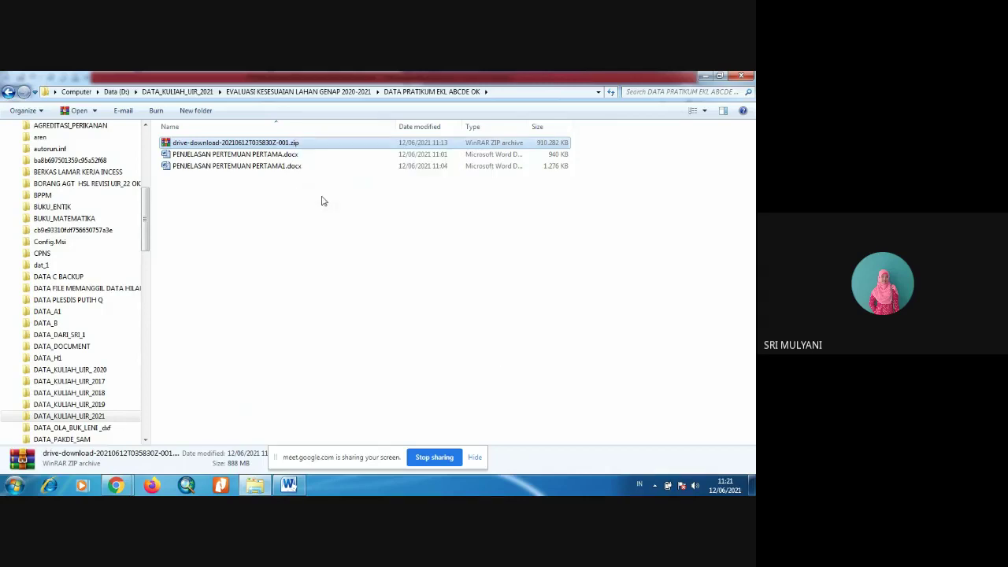
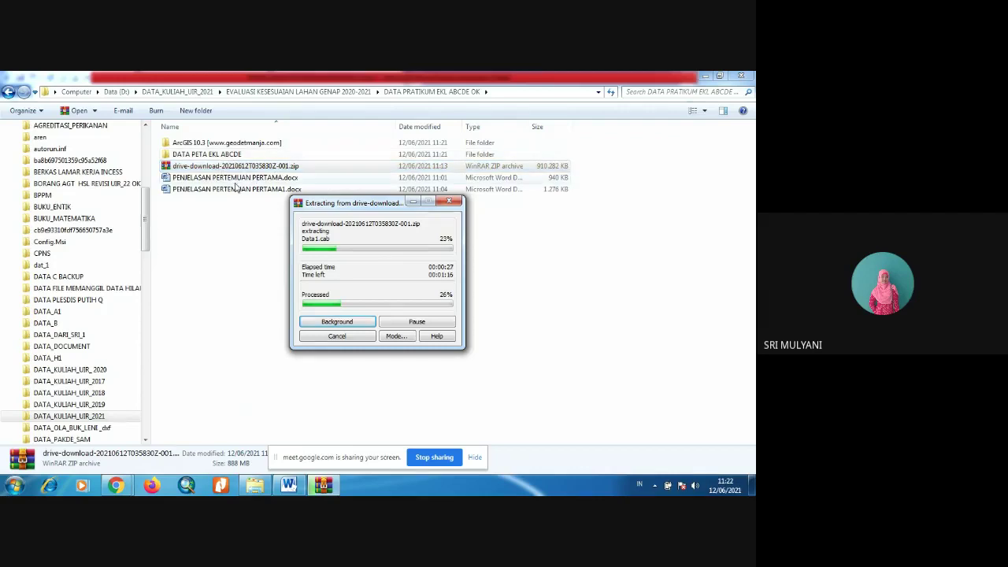
Switch to the Word report and set a left-aligned insertion point at the start of a new page after the item e screenshot.
{"action": "left_click", "coordinate": [290, 485]}
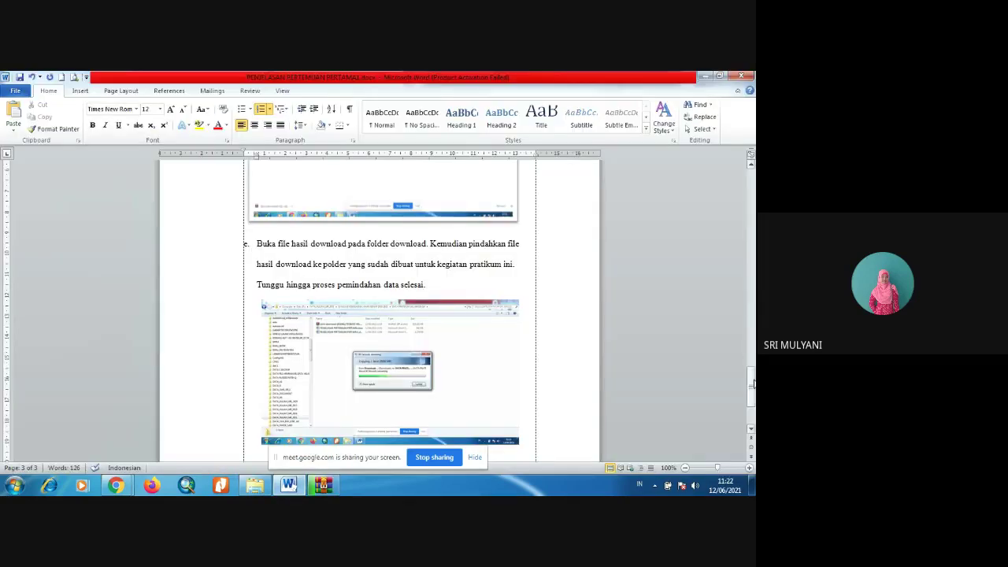
{"action": "scroll", "coordinate": [752, 383], "scroll_direction": "down", "scroll_amount": 2}
{"action": "left_click", "coordinate": [538, 381]}
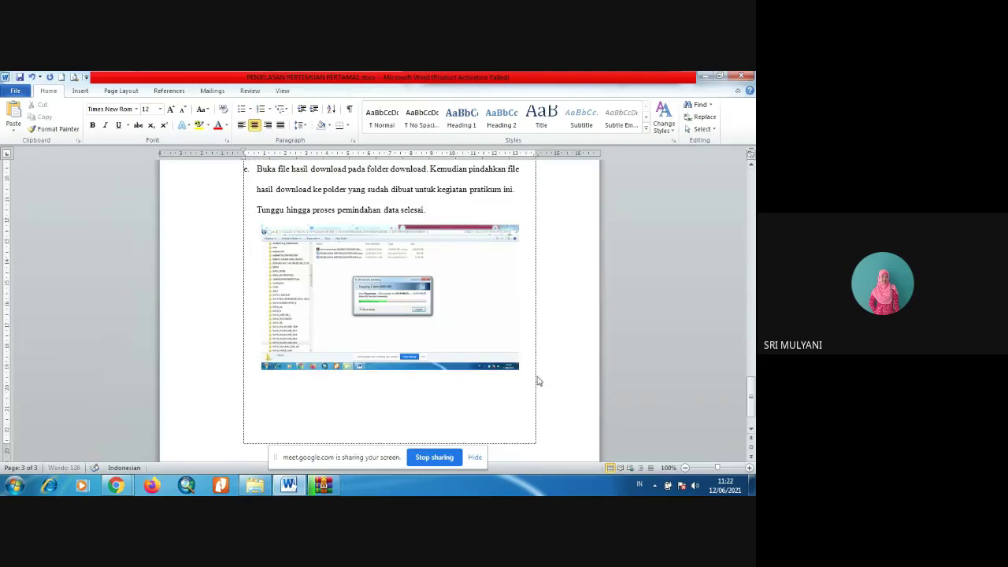
{"action": "scroll", "coordinate": [538, 381], "scroll_direction": "down", "scroll_amount": 4}
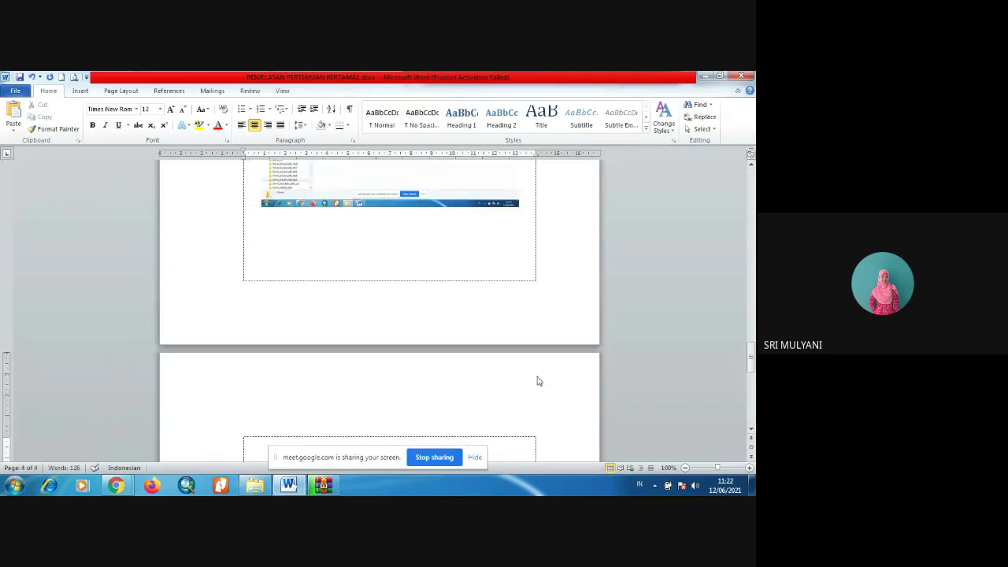
{"action": "key", "text": "Up"}
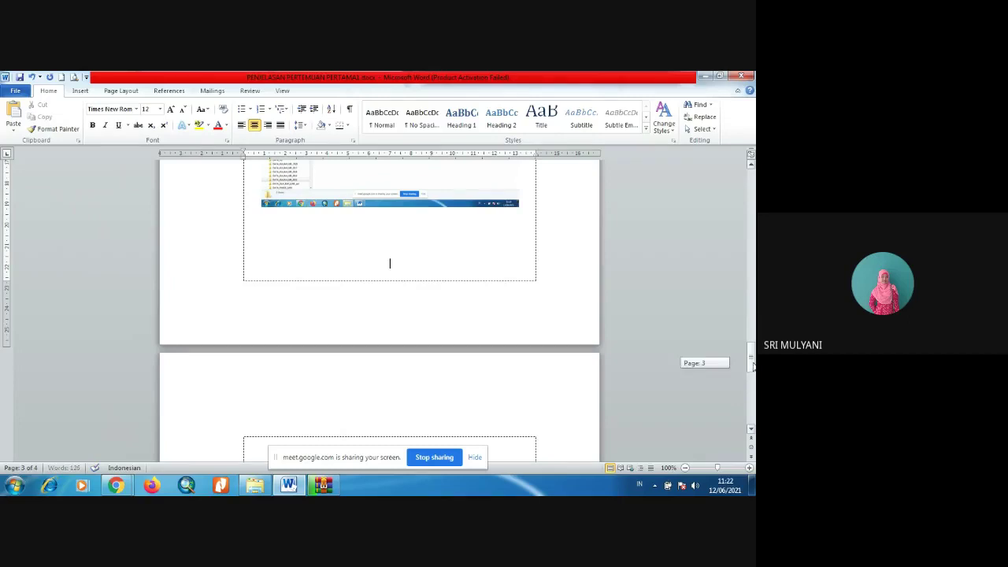
{"action": "scroll", "coordinate": [753, 380], "scroll_direction": "down", "scroll_amount": 2}
{"action": "key", "text": "Down"}
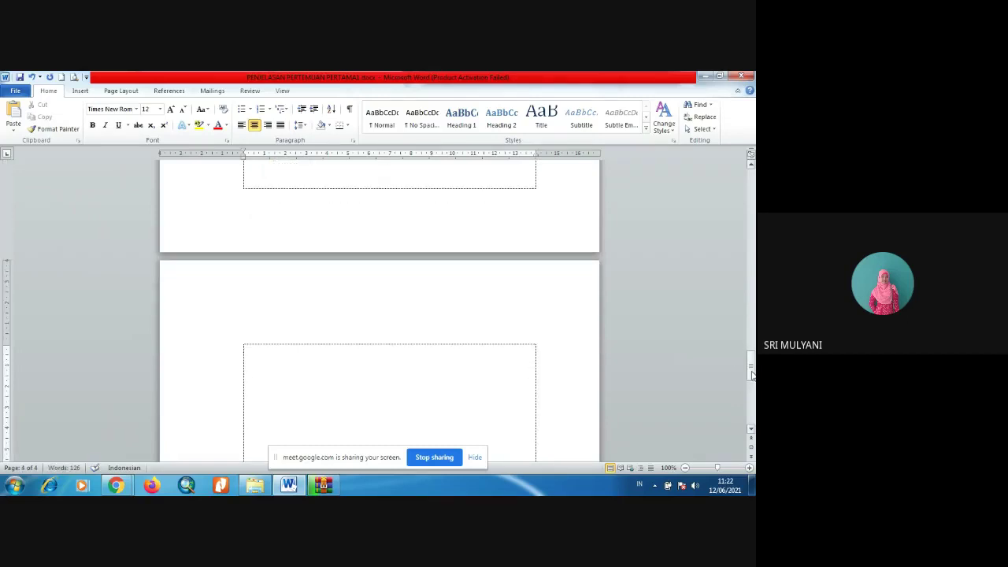
{"action": "key", "text": "Up"}
{"action": "key", "text": "Down"}
{"action": "mouse_move", "coordinate": [752, 375]}
{"action": "left_mouse_down"}
{"action": "mouse_move", "coordinate": [752, 365]}
{"action": "mouse_move", "coordinate": [752, 378]}
{"action": "left_mouse_up"}
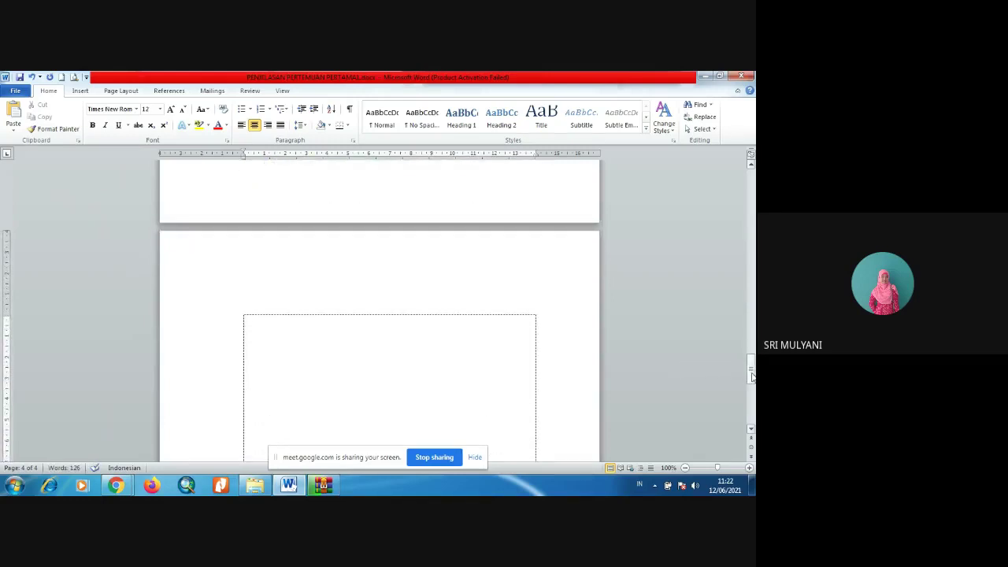
{"action": "left_click", "coordinate": [394, 337]}
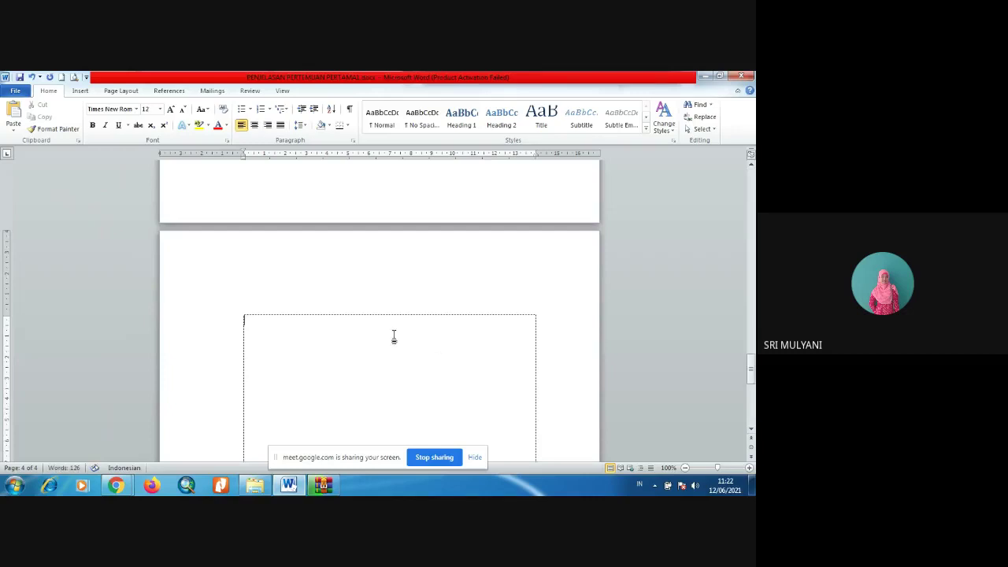
Write list item f as "Ekstrak file hasil download dengan cara klik kanan kemudia clik ekstrak here.".
{"action": "type", "text": "1. "}
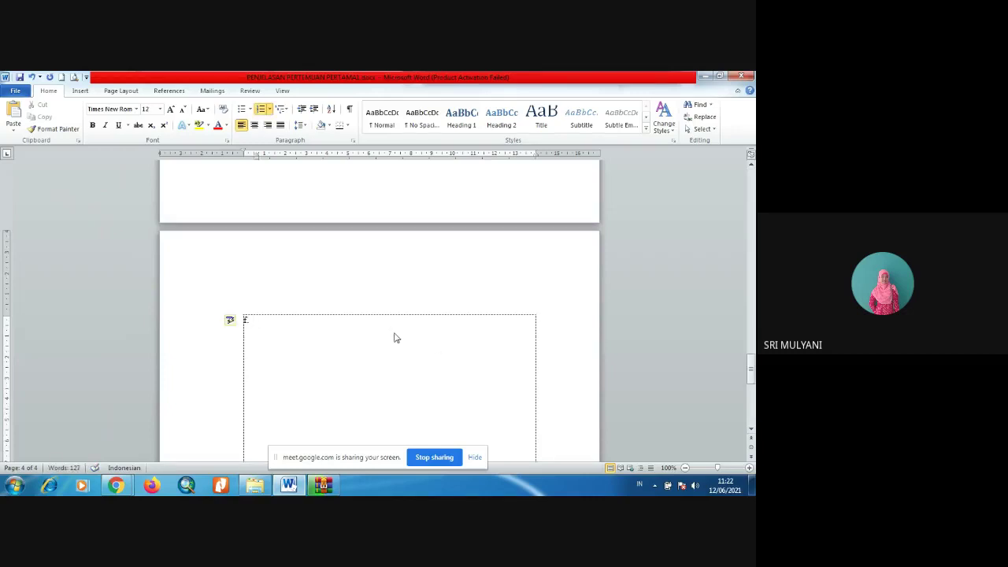
{"action": "type", "text": "Ekstrak file hasil download dengan ka"}
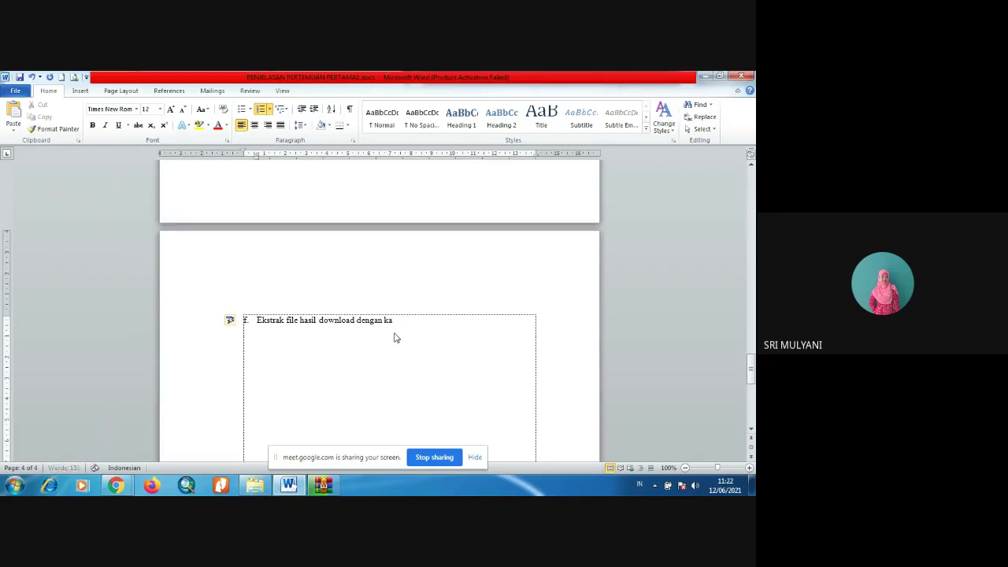
{"action": "key", "text": "BackSpace"}
{"action": "key", "text": "BackSpace"}
{"action": "key", "text": "BackSpace"}
{"action": "type", "text": "cara klik kanan kemudia clik ekstrak here."}
Paste the screenshot of the archive's context menu on an unlettered line below item f, centered without left indent and shrunk inside the margins.
{"action": "key", "text": "Return"}
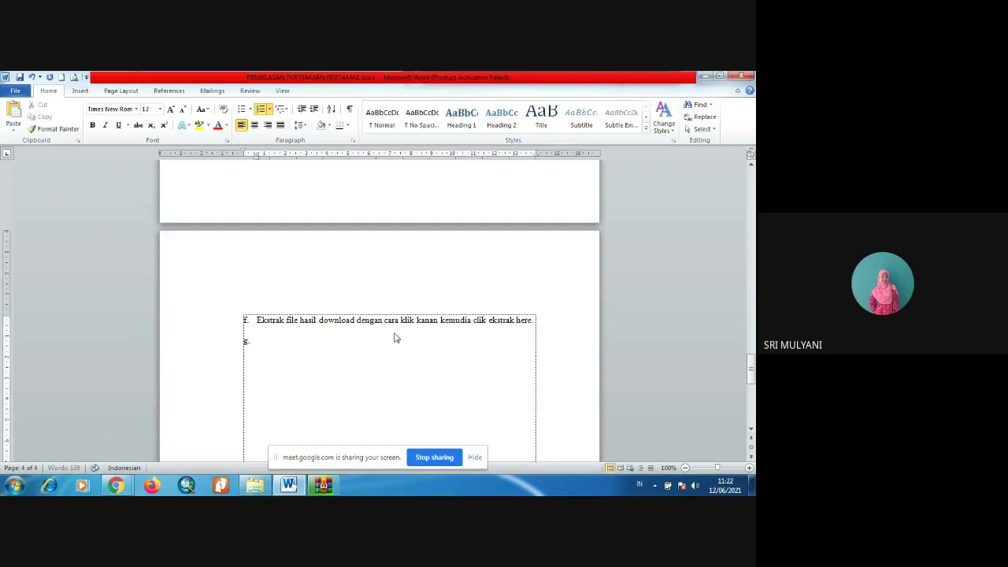
{"action": "key", "text": "BackSpace"}
{"action": "key", "text": "ctrl+v"}
{"action": "left_click", "coordinate": [395, 334]}
{"action": "left_click", "coordinate": [254, 125]}
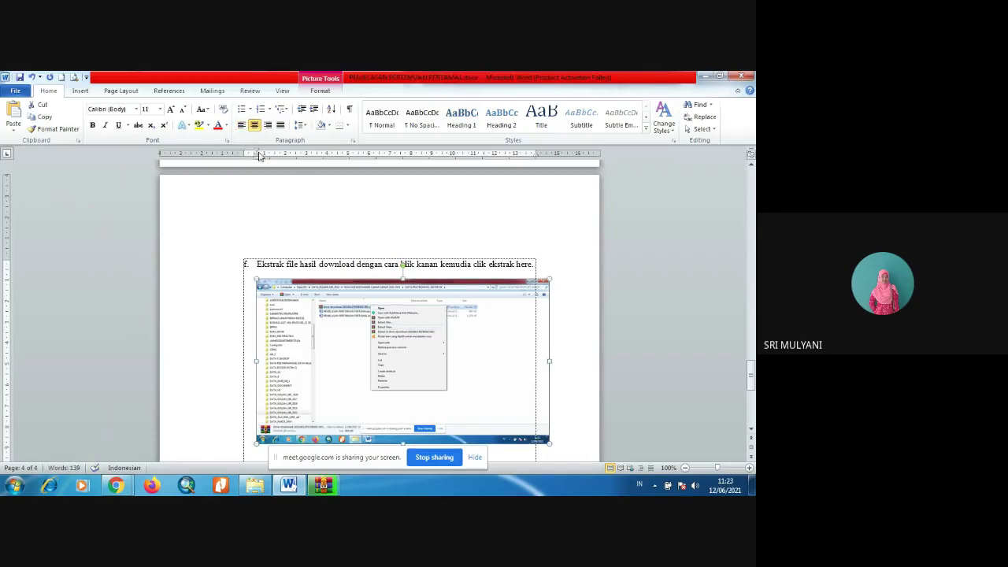
{"action": "left_click_drag", "start_coordinate": [256, 152], "coordinate": [245, 153]}
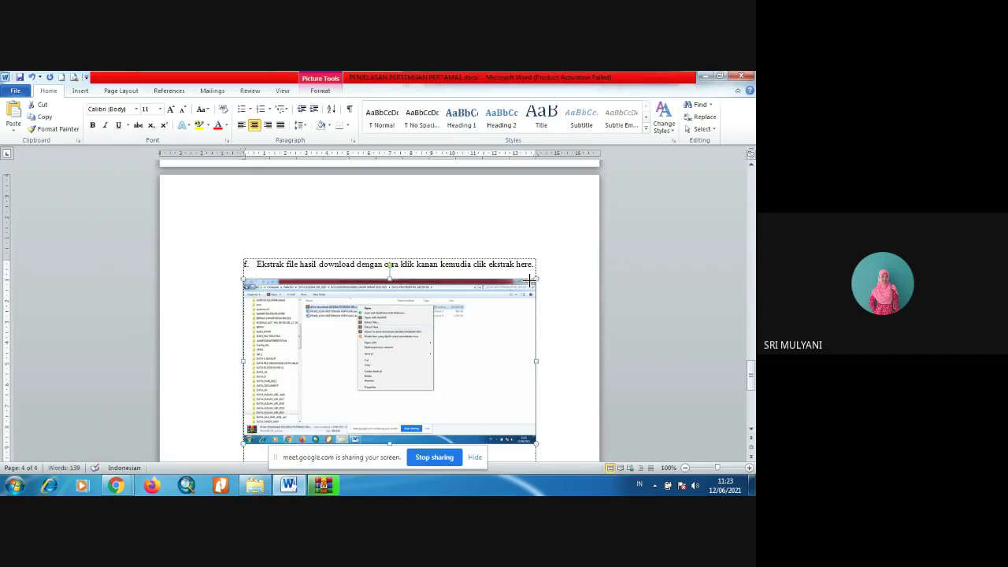
{"action": "left_click_drag", "start_coordinate": [530, 280], "coordinate": [517, 291]}
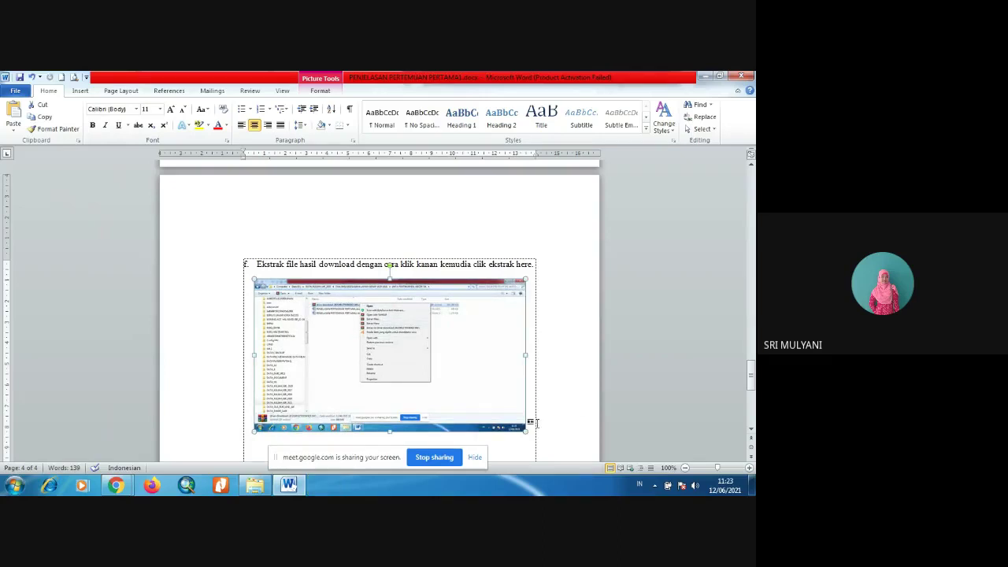
{"action": "left_click", "coordinate": [533, 422]}
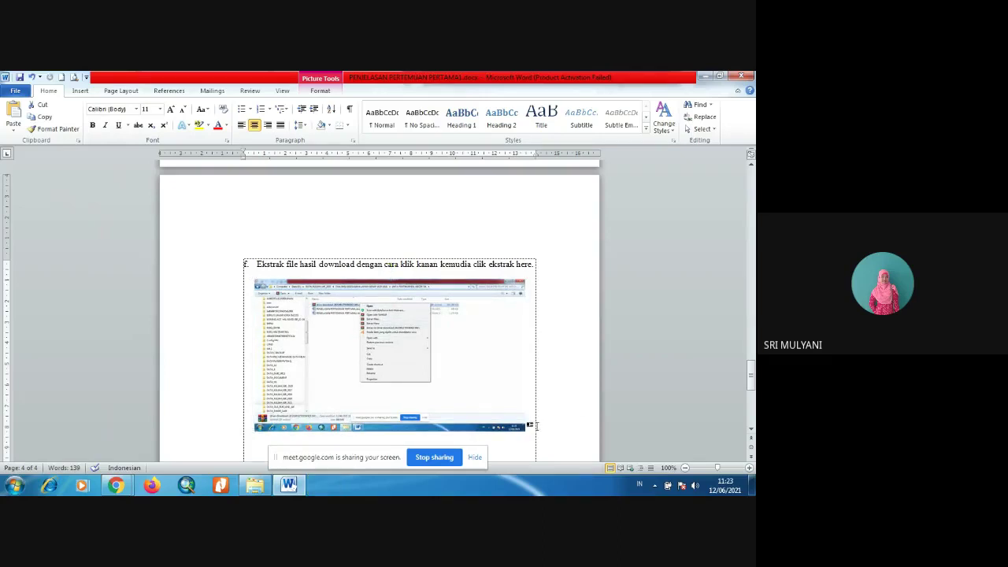
Switch to the Explorer window, examine the extracted ArcGIS 10.3 and DATA PETA EKL ABCDE folders, and return to the parent folder with nothing selected.
{"action": "left_click", "coordinate": [262, 483]}
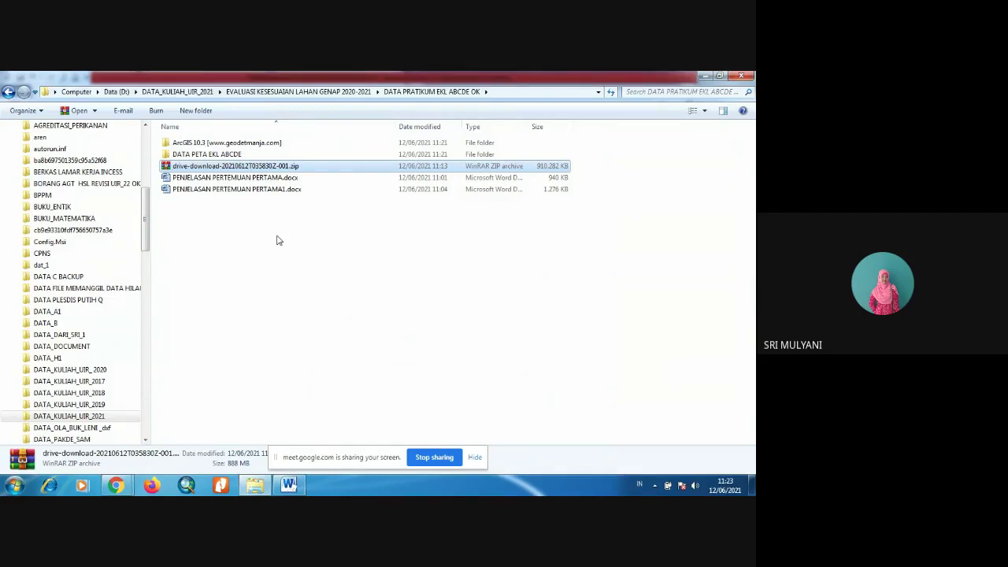
{"action": "left_click", "coordinate": [201, 146]}
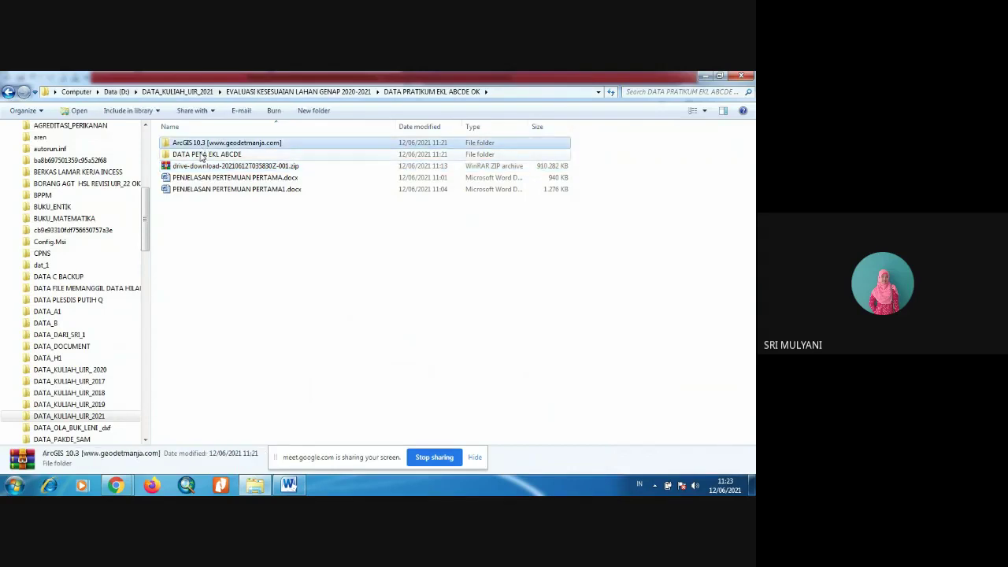
{"action": "left_click", "coordinate": [201, 154]}
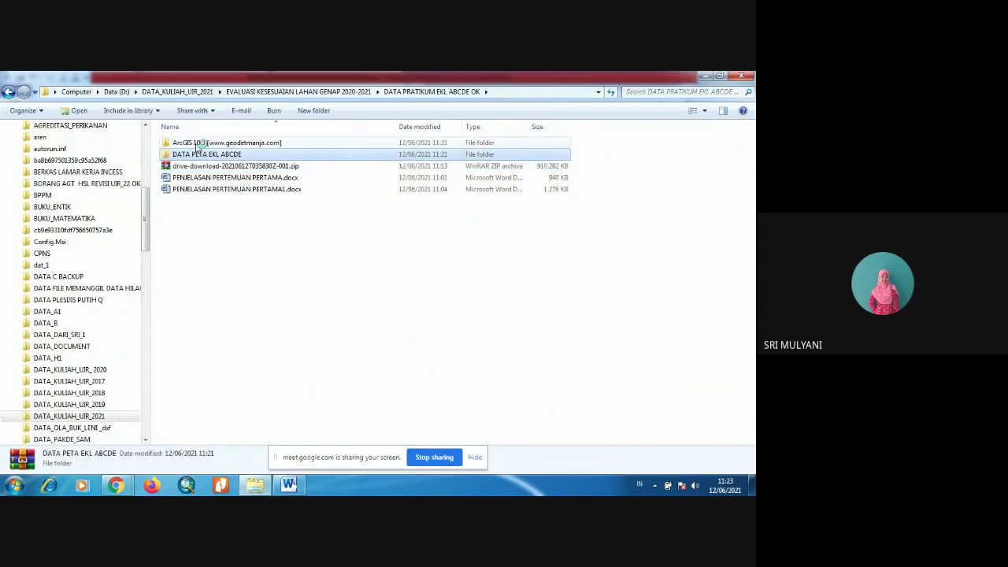
{"action": "left_click", "coordinate": [203, 143]}
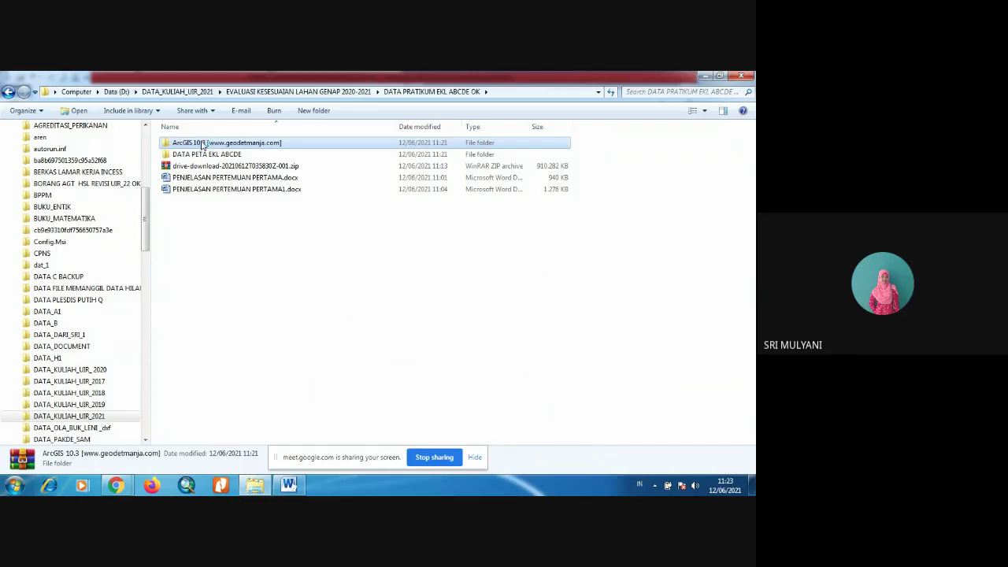
{"action": "double_click", "coordinate": [203, 144]}
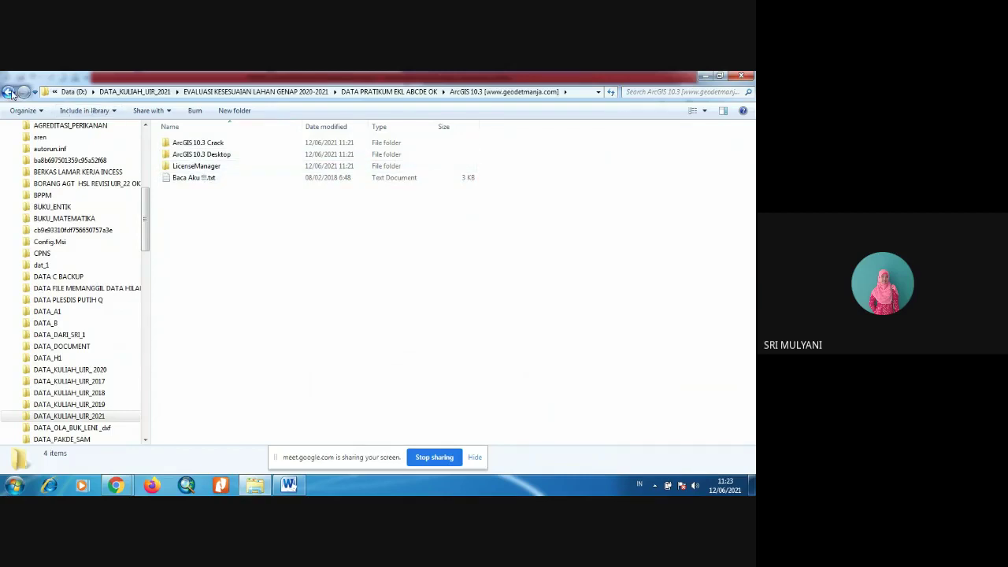
{"action": "left_click", "coordinate": [9, 92]}
{"action": "double_click", "coordinate": [190, 158]}
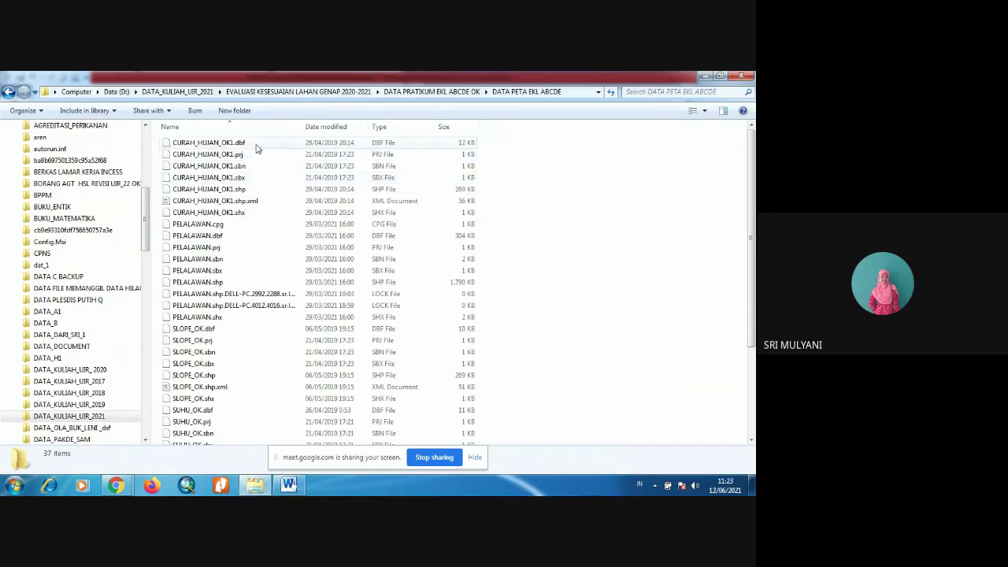
{"action": "mouse_move", "coordinate": [746, 189]}
{"action": "left_mouse_down"}
{"action": "mouse_move", "coordinate": [745, 274]}
{"action": "mouse_move", "coordinate": [748, 187]}
{"action": "left_mouse_up"}
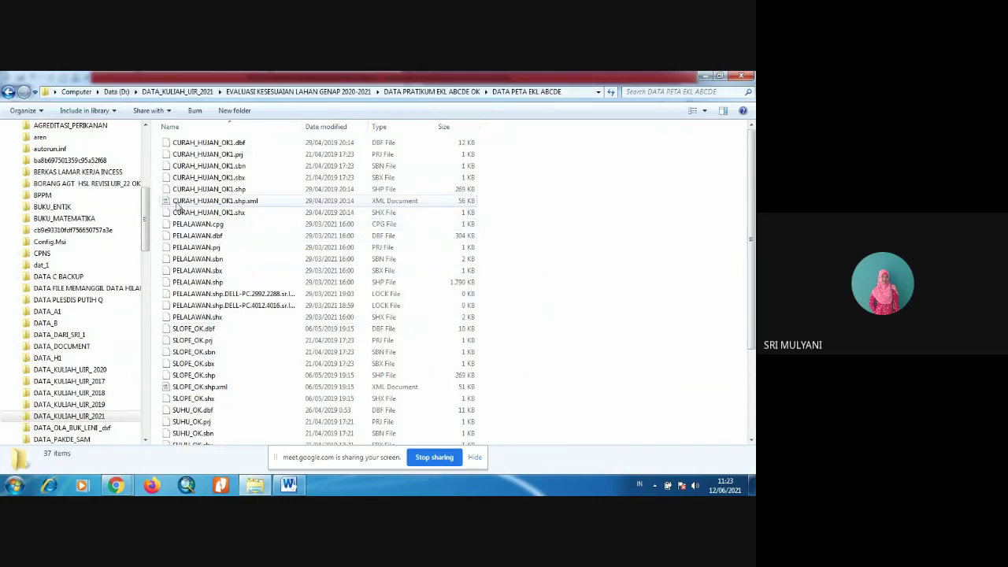
{"action": "left_click", "coordinate": [9, 93]}
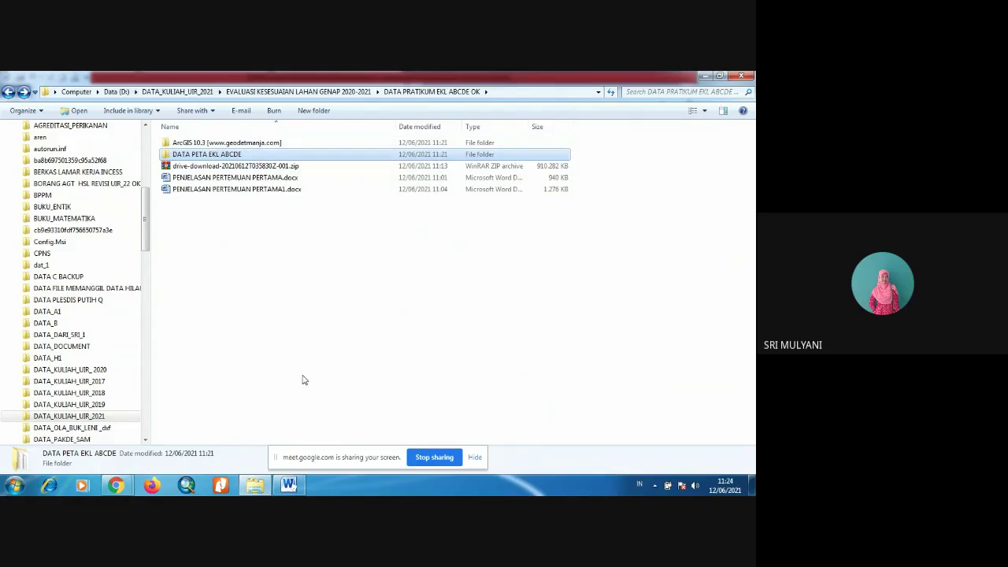
{"action": "left_click", "coordinate": [277, 345]}
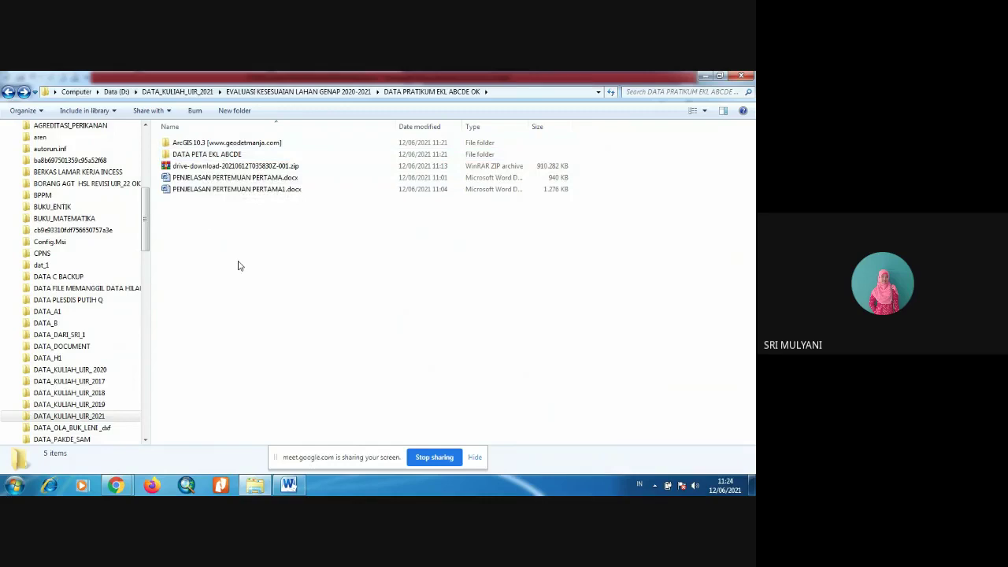
Switch back to the Word report and start left-aligned list item g below the item f screenshot.
{"action": "left_click", "coordinate": [304, 488]}
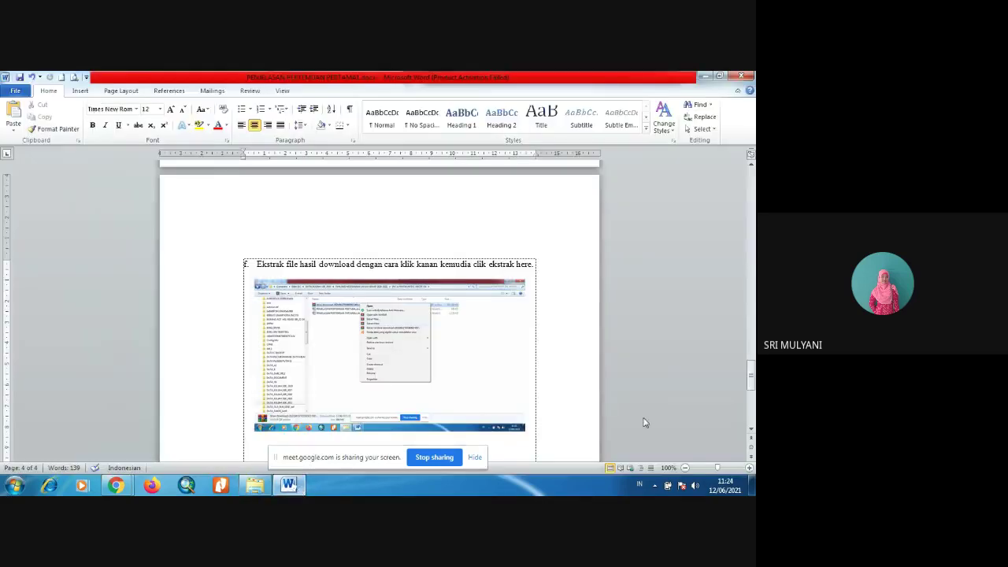
{"action": "left_click_drag", "start_coordinate": [752, 364], "coordinate": [753, 385]}
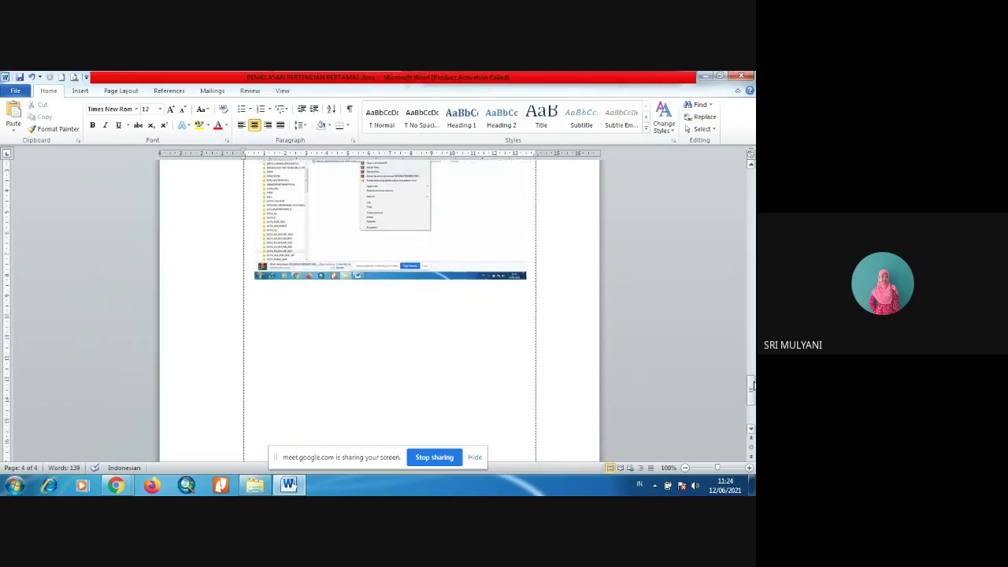
{"action": "left_click", "coordinate": [585, 306]}
{"action": "key", "text": "ctrl+l"}
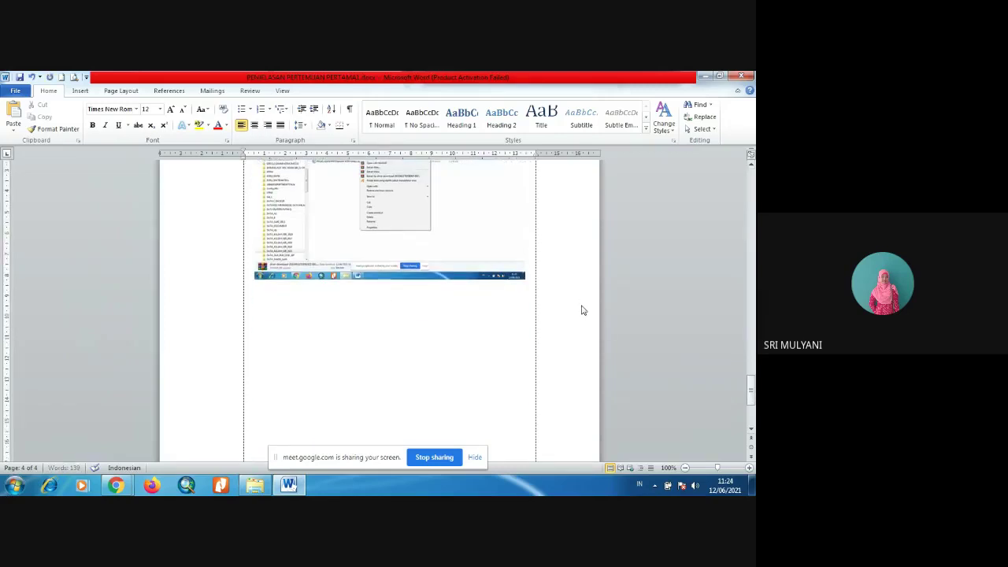
{"action": "type", "text": "a. "}
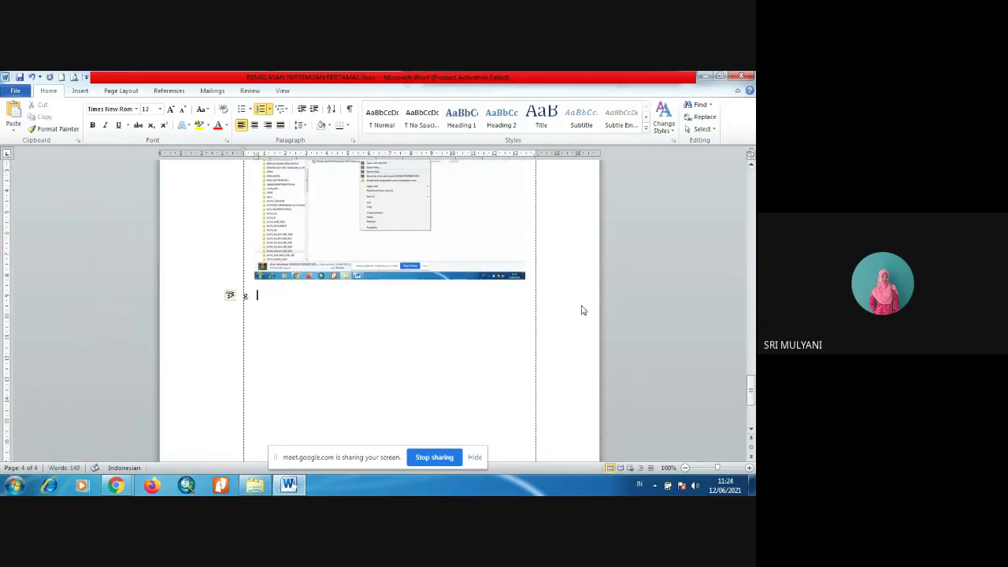
Write "Proses persipan data pratikum evaluasi kesesuaian lahan telah selesai." as the text of item g.
{"action": "type", "text": "Proses persipan data "}
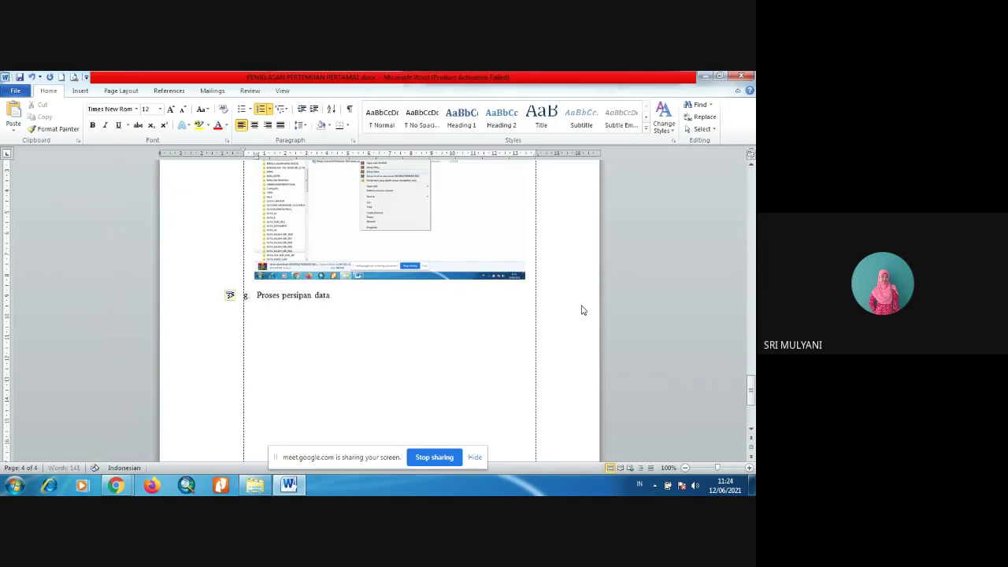
{"action": "type", "text": "pratikum evaluasi lahan"}
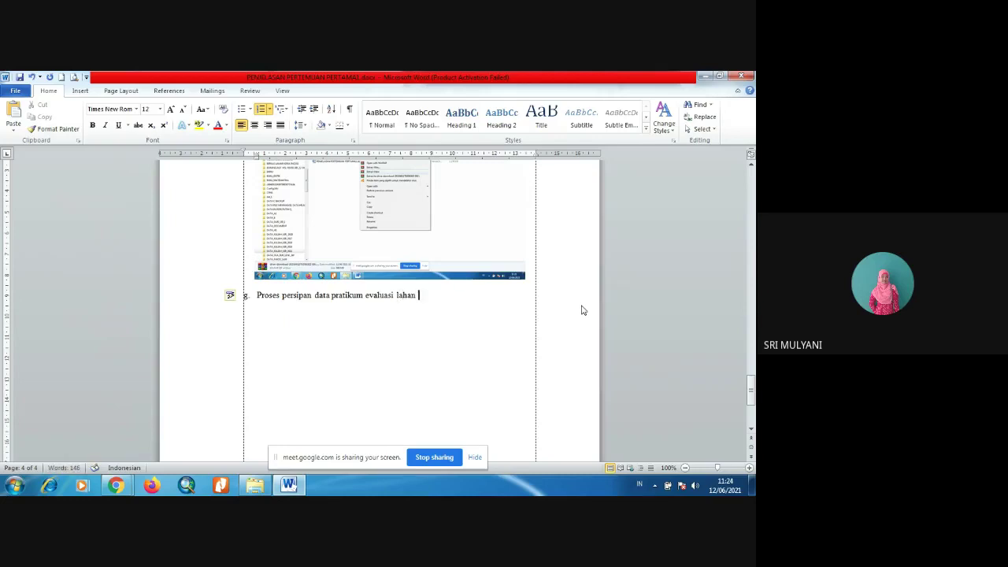
{"action": "key", "text": "BackSpace"}
{"action": "key", "text": "BackSpace"}
{"action": "key", "text": "BackSpace"}
{"action": "type", "text": "kesesuaian "}
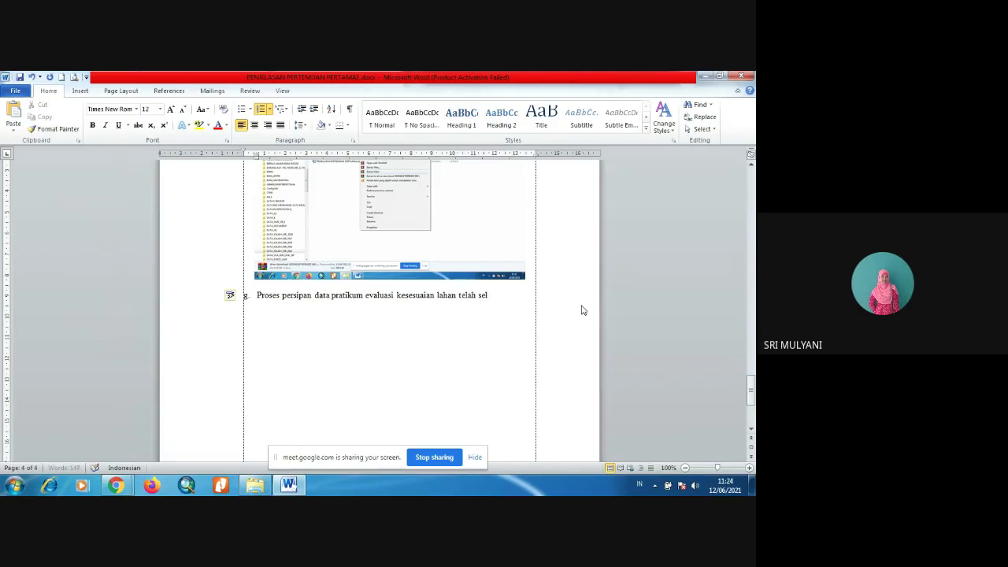
{"action": "type", "text": "i"}
{"action": "type", "text": "."}
Paste the screenshot of the extracted folder contents on an unlettered line below item g, centered without left indent and shrunk inside the margins.
{"action": "key", "text": "Return"}
{"action": "key", "text": "BackSpace"}
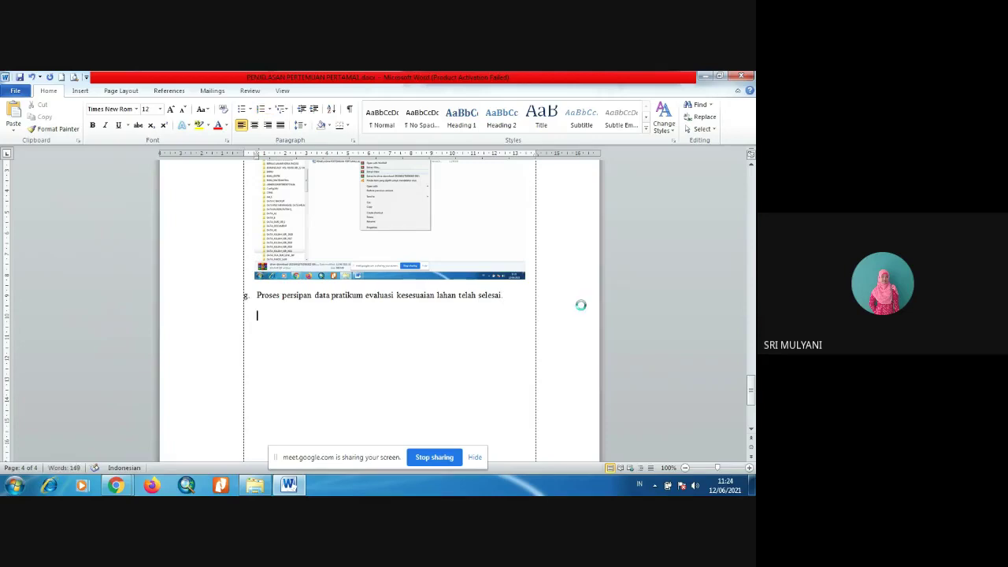
{"action": "key", "text": "ctrl+v"}
{"action": "left_click", "coordinate": [409, 338]}
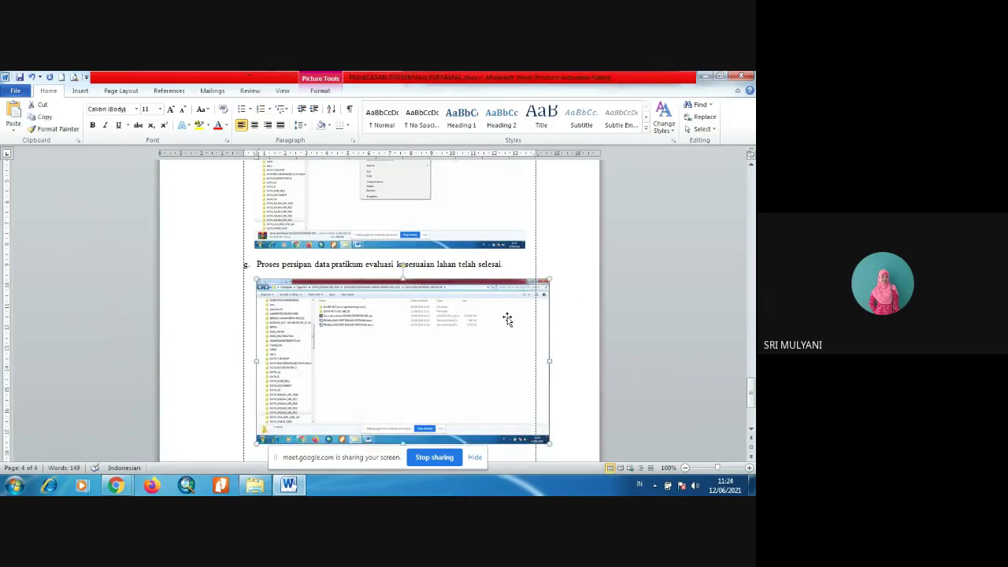
{"action": "left_click_drag", "start_coordinate": [549, 279], "coordinate": [517, 282]}
{"action": "left_click", "coordinate": [253, 125]}
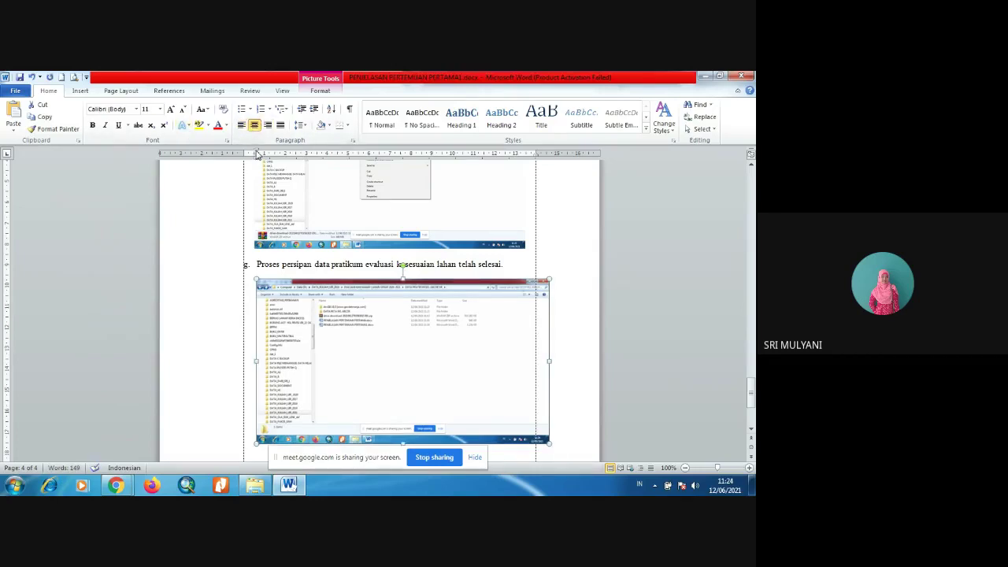
{"action": "left_click_drag", "start_coordinate": [256, 153], "coordinate": [248, 154]}
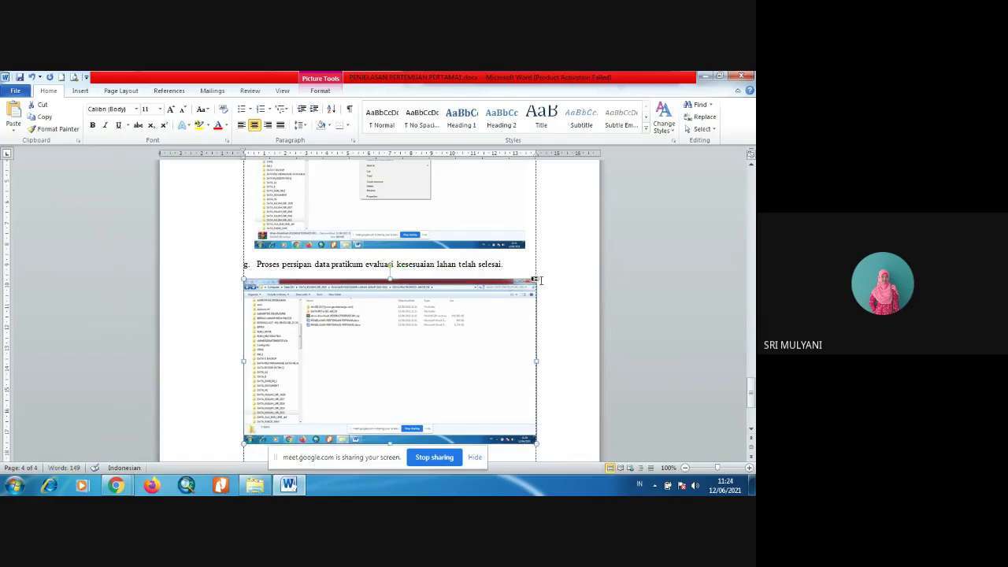
{"action": "left_click_drag", "start_coordinate": [535, 279], "coordinate": [513, 292]}
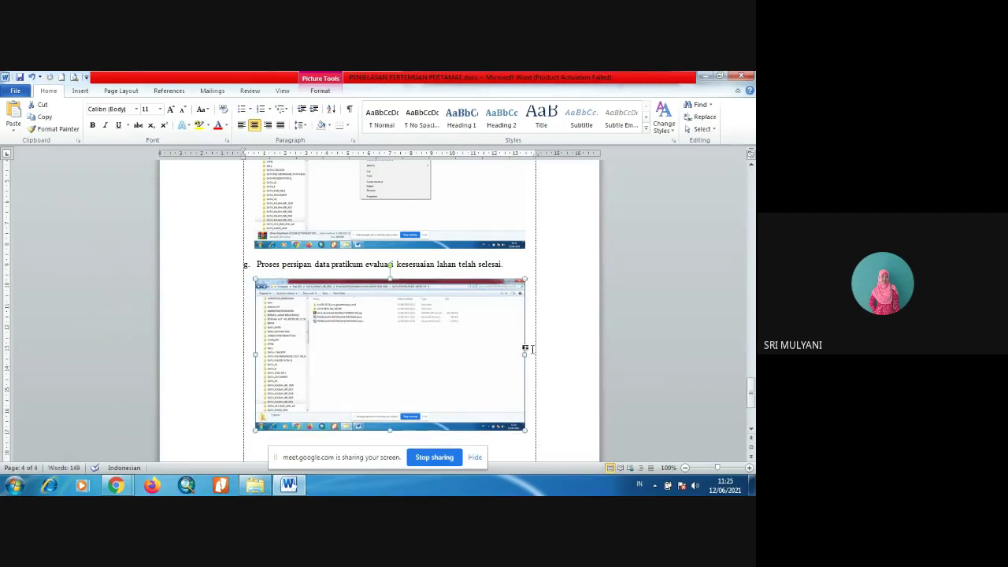
Apply the strongest sharpening correction preset to the screenshot below item g.
{"action": "left_click", "coordinate": [524, 349]}
{"action": "left_click_drag", "start_coordinate": [752, 394], "coordinate": [748, 191]}
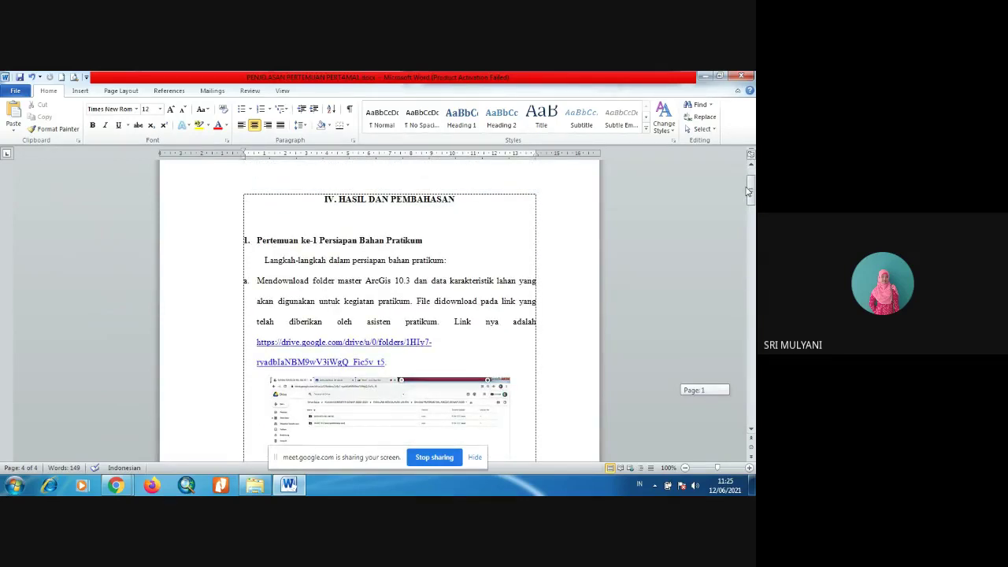
{"action": "left_click_drag", "start_coordinate": [748, 191], "coordinate": [733, 401]}
{"action": "left_click", "coordinate": [427, 254]}
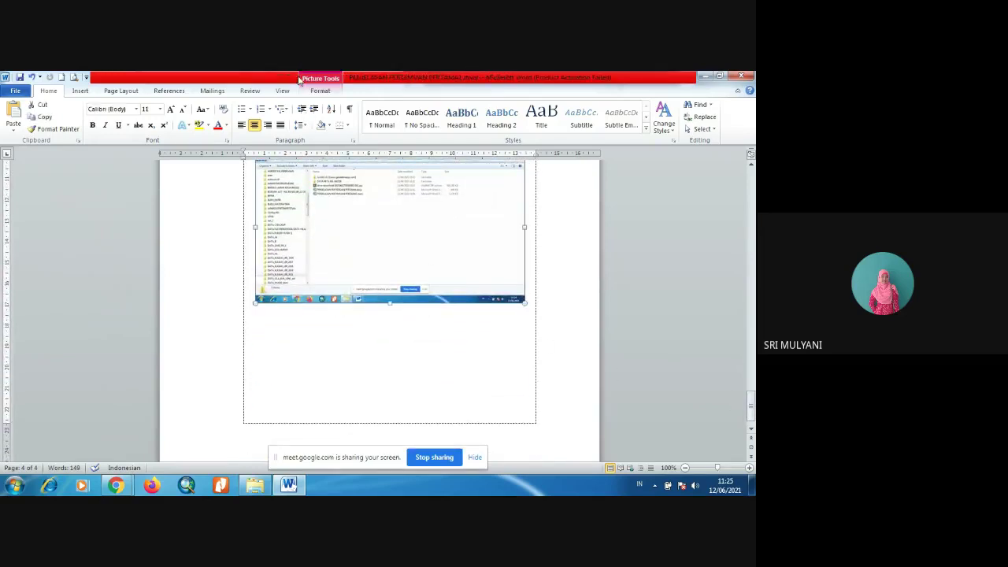
{"action": "left_click", "coordinate": [318, 90]}
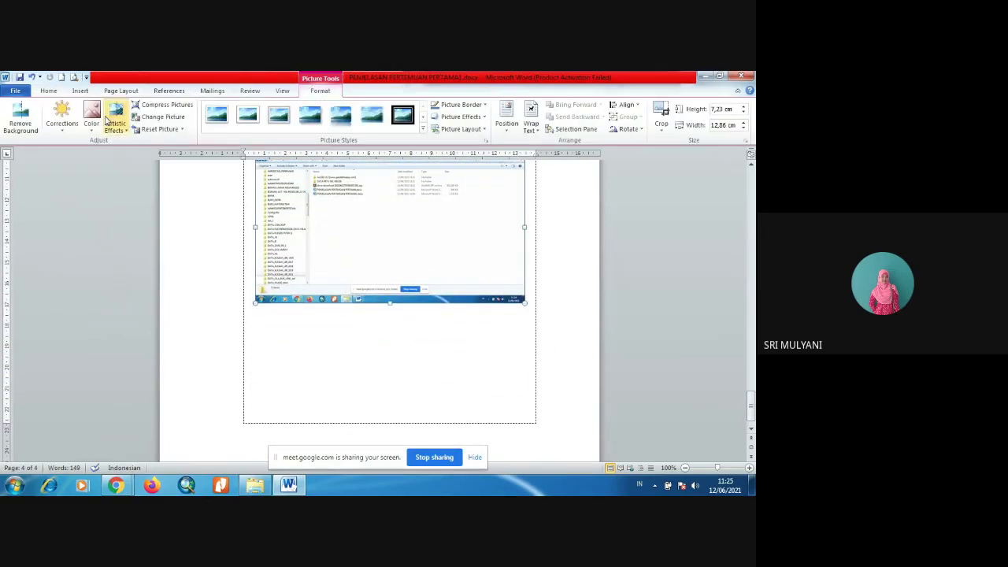
{"action": "left_click", "coordinate": [54, 130]}
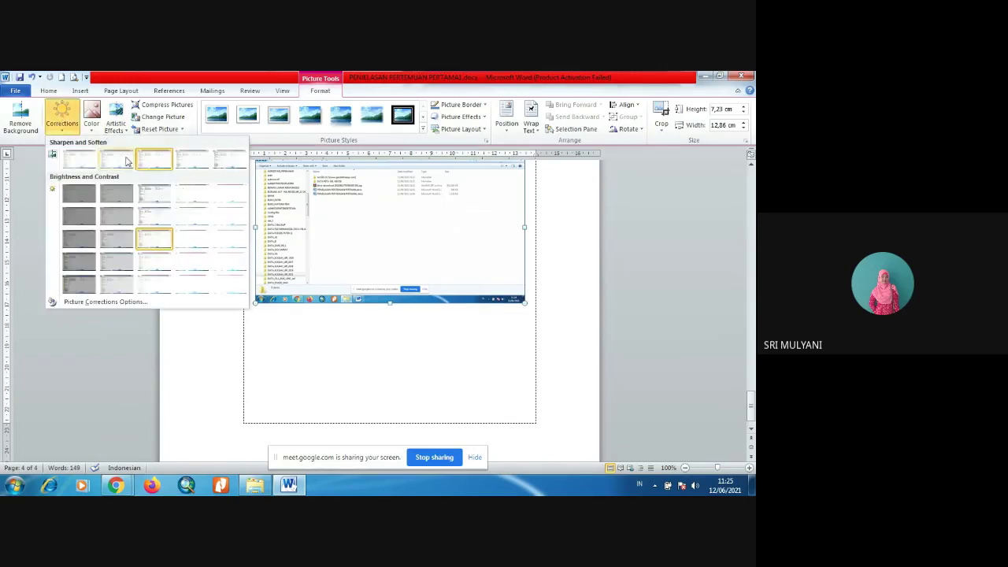
{"action": "left_click", "coordinate": [240, 167]}
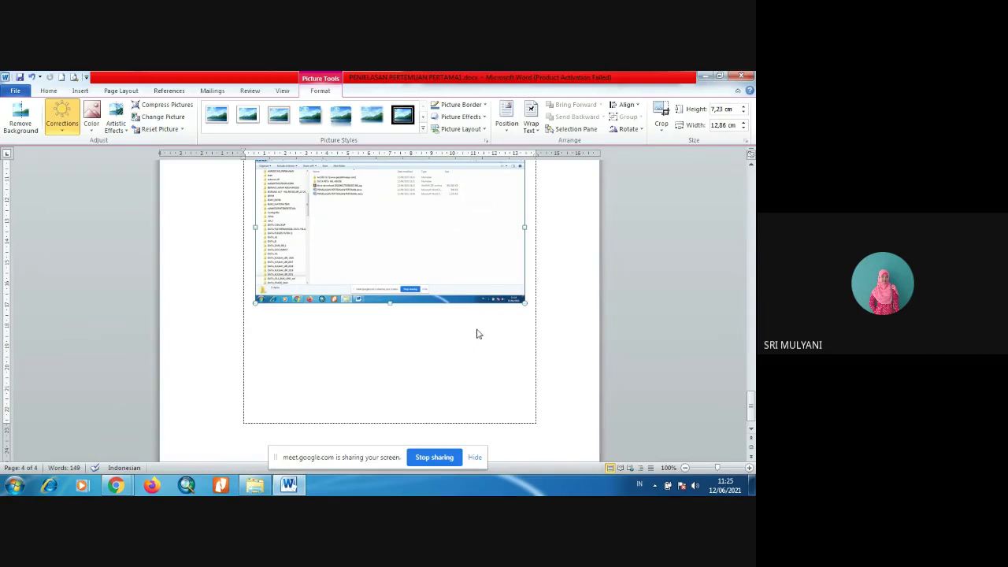
Insert a page break after the item g screenshot and start a justified numbered item 2 on the new page.
{"action": "left_click", "coordinate": [534, 301]}
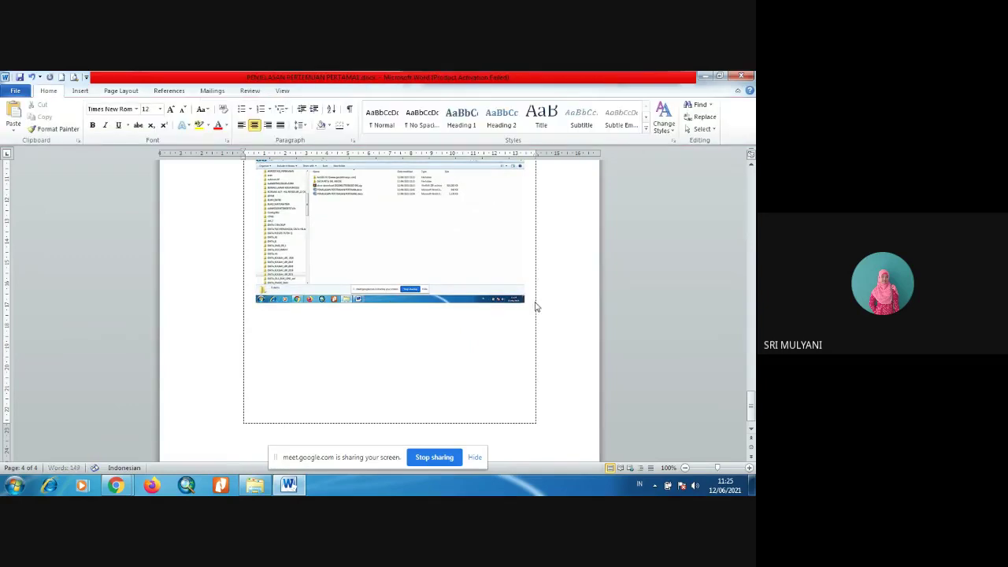
{"action": "key", "text": "ctrl+Return"}
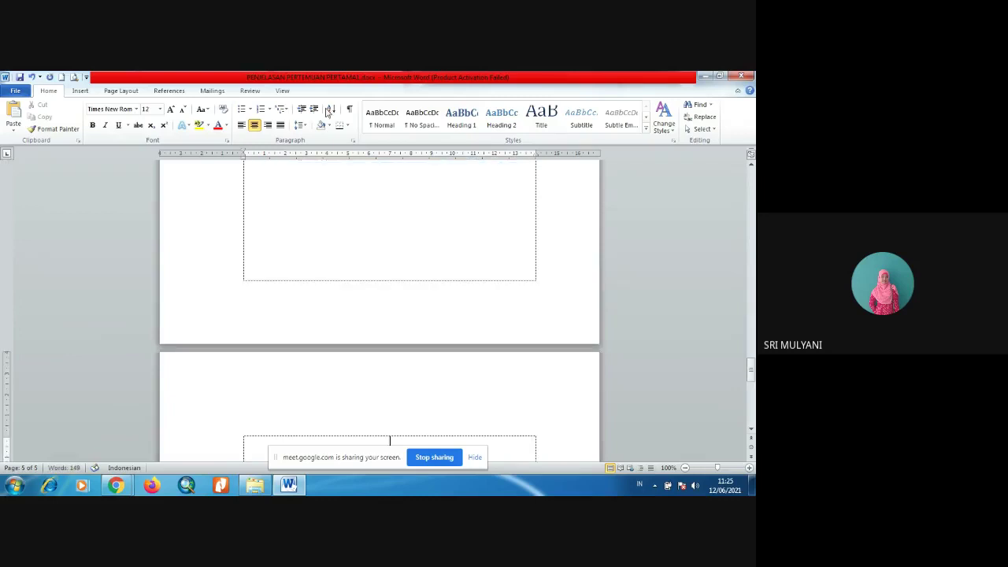
{"action": "left_click", "coordinate": [280, 125]}
{"action": "type", "text": "2. "}
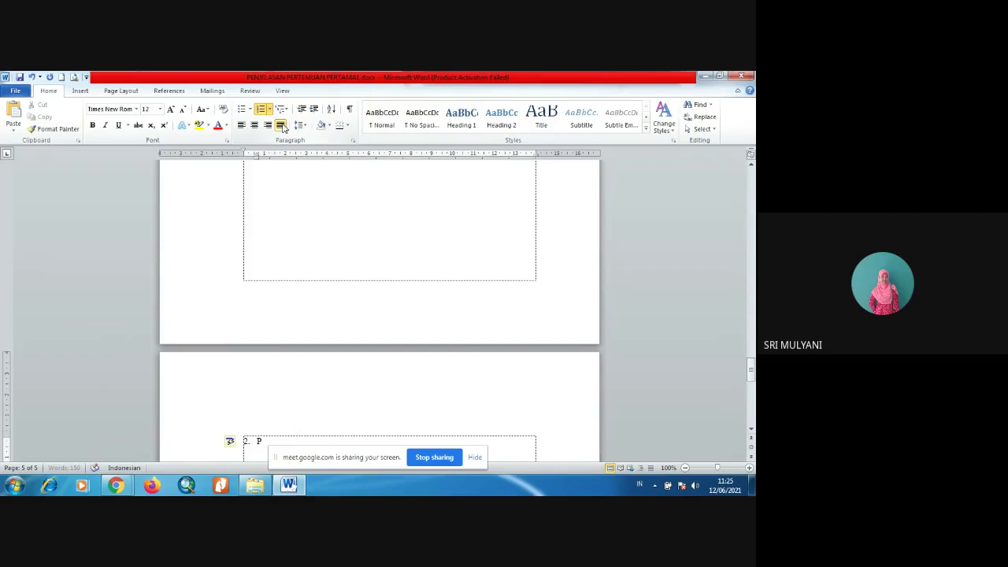
Write "Pertemuan ke-2 Penginstalan Aplikasi ArcGis 10.3" as the text of item 2.
{"action": "type", "text": "Pertemuan K"}
{"action": "key", "text": "BackSpace"}
{"action": "type", "text": "ke-2 Intal"}
{"action": "key", "text": "BackSpace"}
{"action": "key", "text": "BackSpace"}
{"action": "key", "text": "BackSpace"}
{"action": "key", "text": "BackSpace"}
{"action": "key", "text": "BackSpace"}
{"action": "type", "text": "Penginstala"}
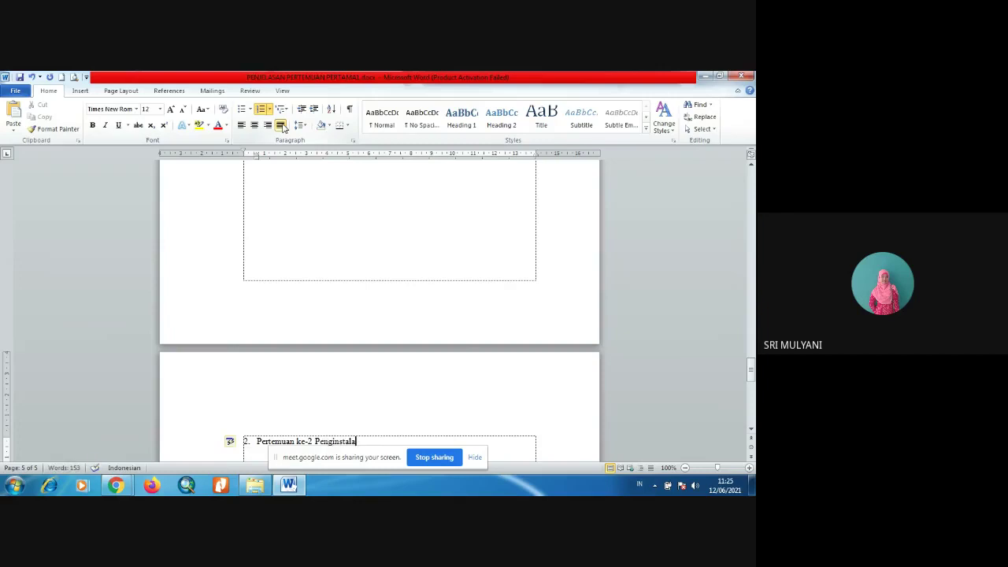
{"action": "type", "text": "n Aplikasi ArcGis 310.3"}
Make the item 2 heading bold and save the report.
{"action": "left_click_drag", "start_coordinate": [751, 367], "coordinate": [752, 380]}
{"action": "left_click", "coordinate": [191, 340]}
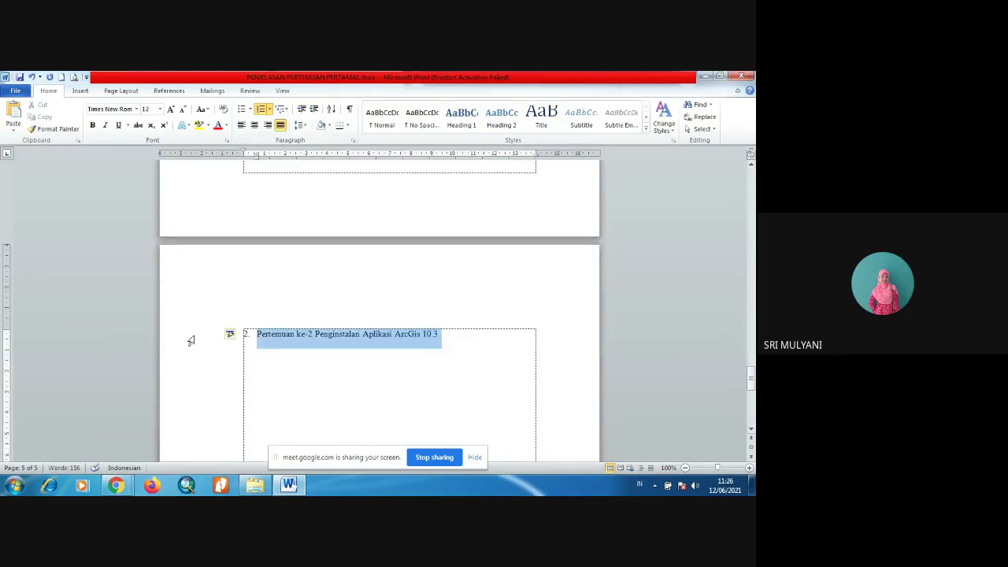
{"action": "key", "text": "ctrl+b"}
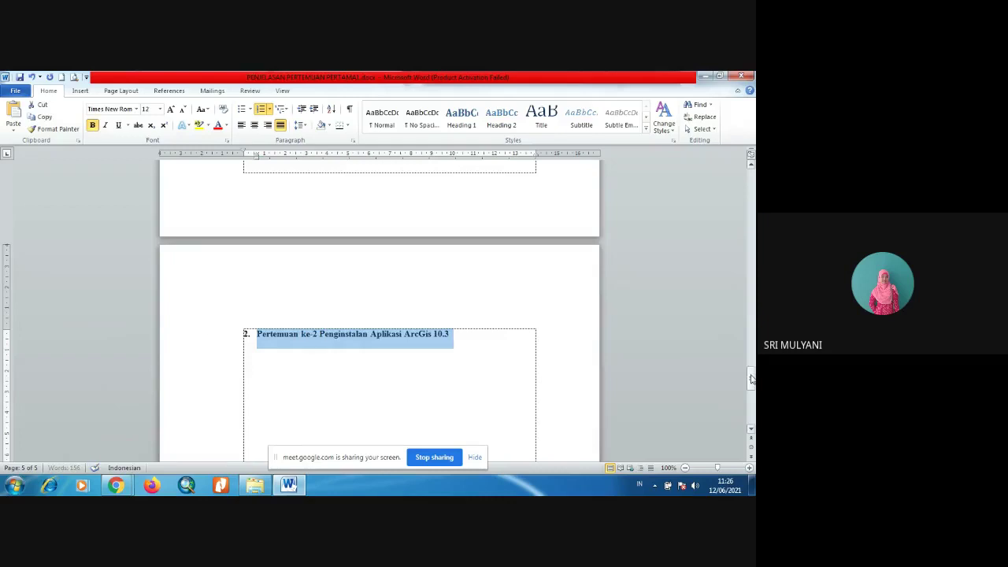
{"action": "left_click_drag", "start_coordinate": [751, 379], "coordinate": [748, 347]}
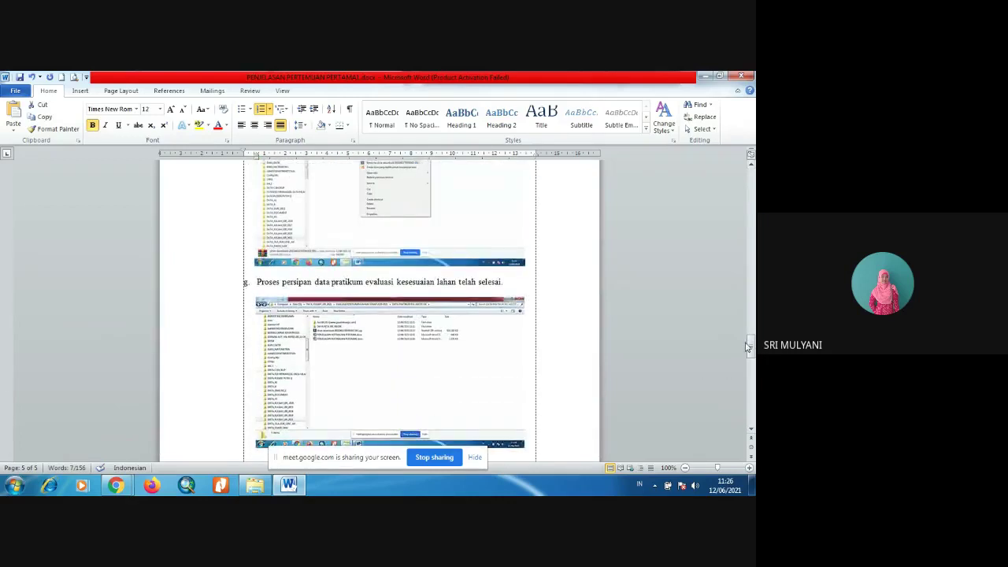
{"action": "key", "text": "ctrl+s"}
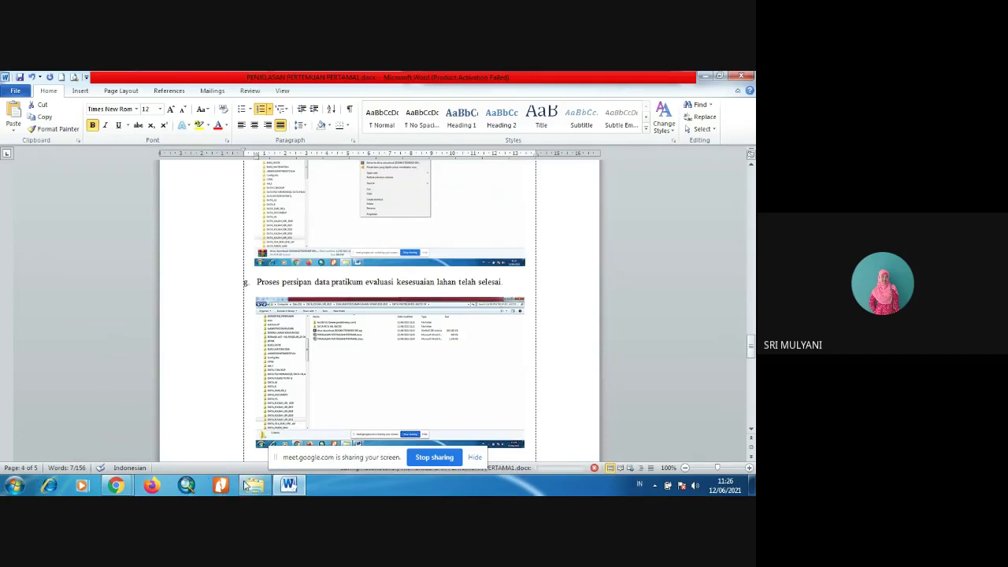
{"action": "mouse_move", "coordinate": [122, 488]}
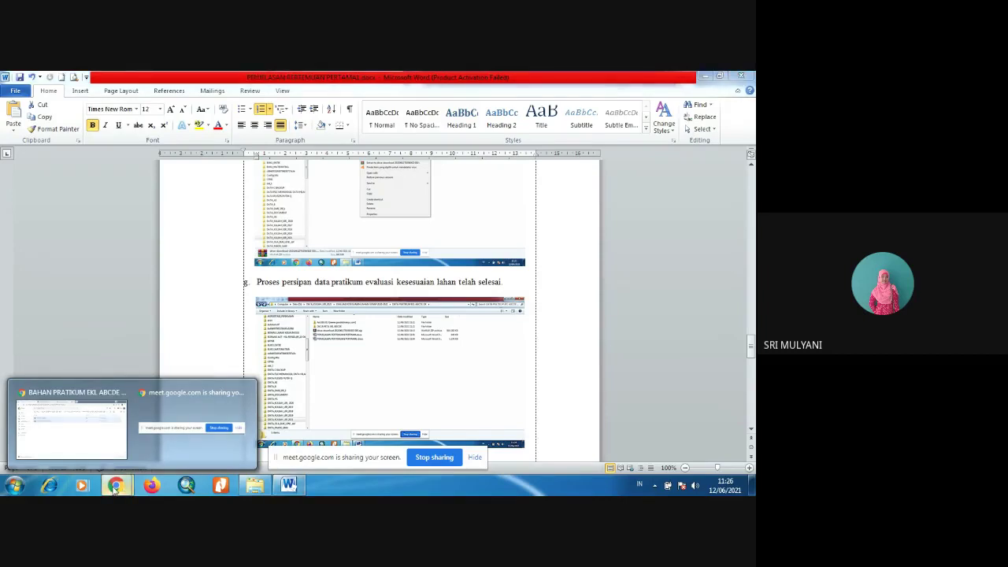
{"action": "left_click", "coordinate": [77, 442]}
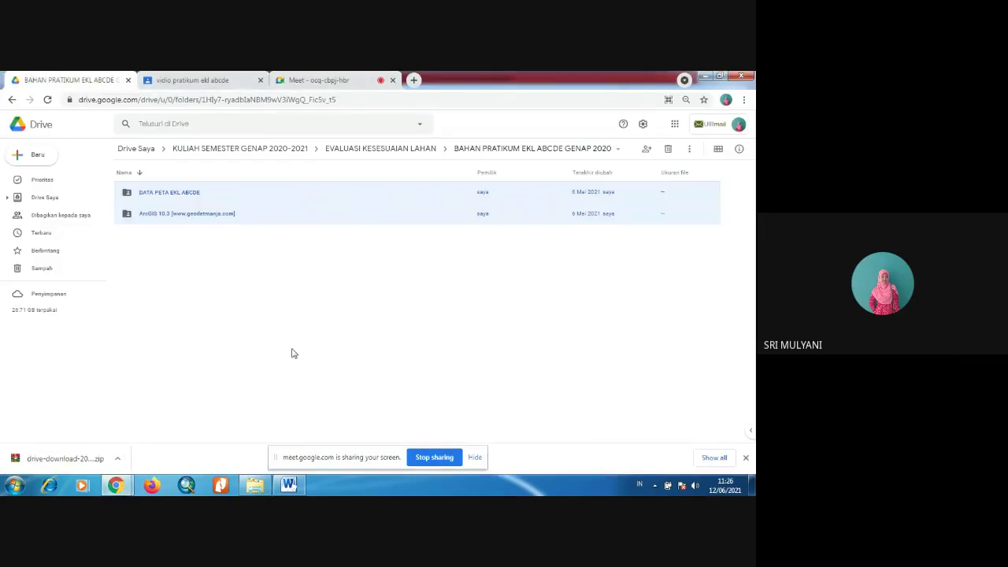
{"action": "left_click", "coordinate": [290, 485]}
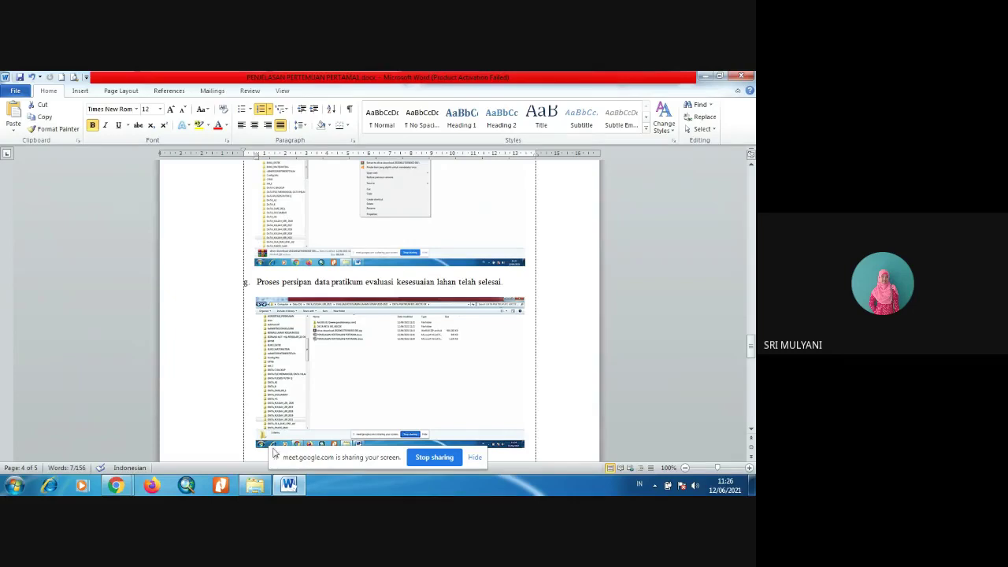
Switch to the Google Meet call in Chrome and stop recording the meeting, confirming the stop.
{"action": "left_click", "coordinate": [118, 486]}
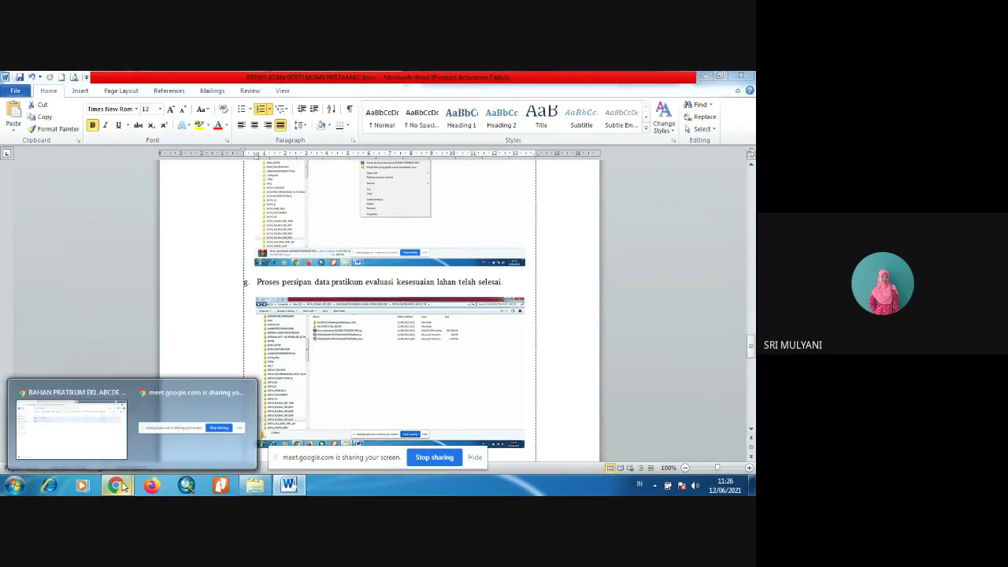
{"action": "left_click", "coordinate": [52, 432]}
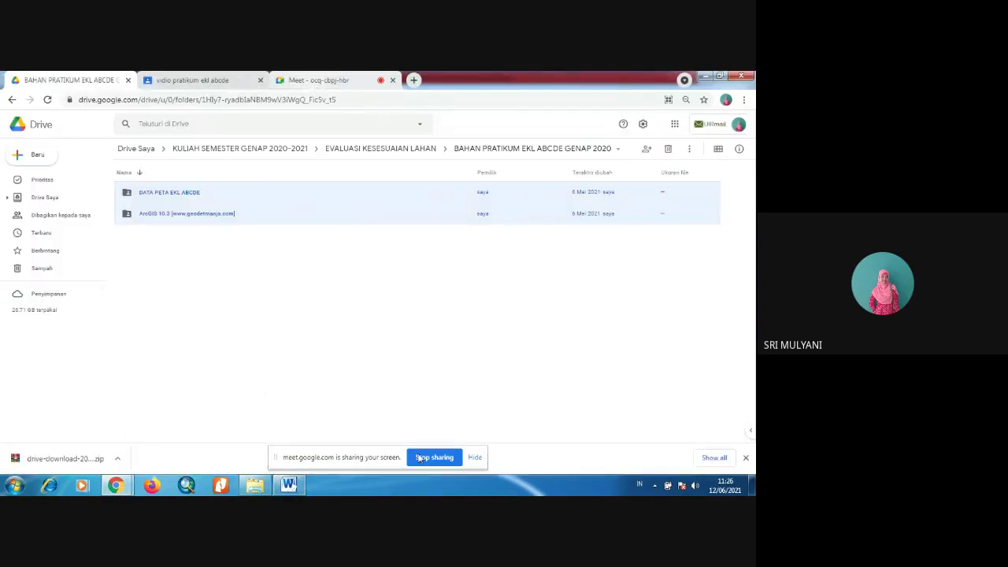
{"action": "left_click", "coordinate": [299, 83]}
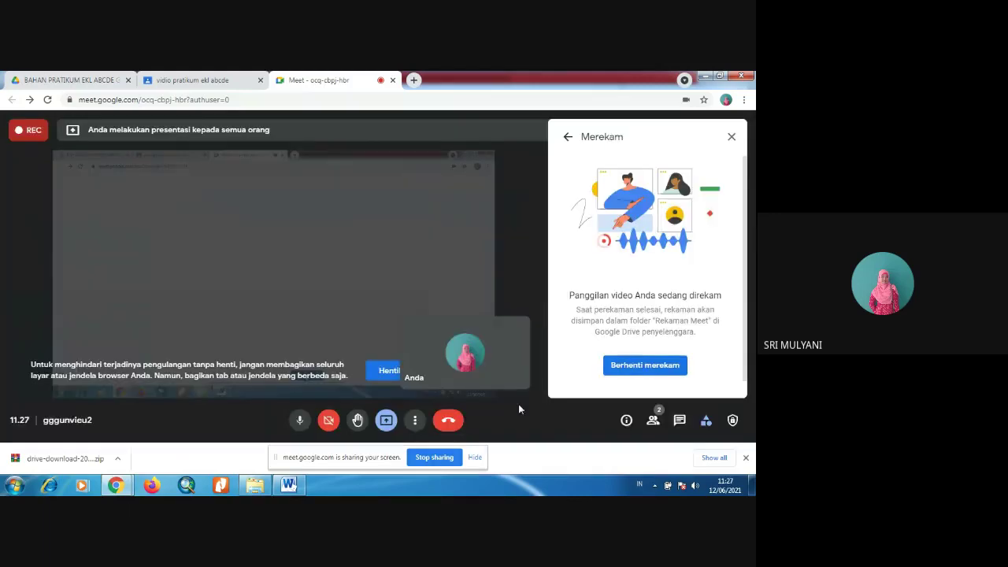
{"action": "left_click", "coordinate": [647, 366]}
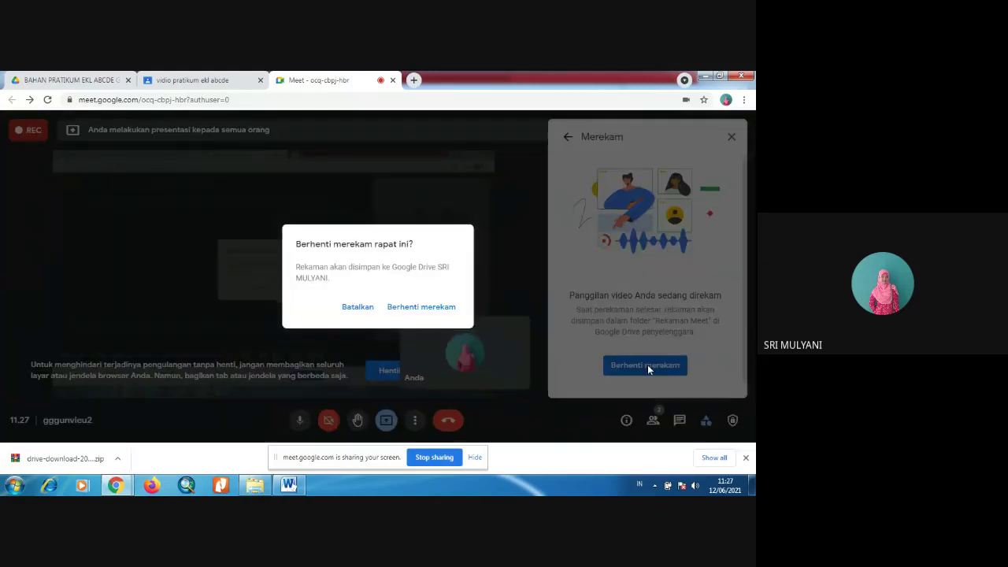
{"action": "left_click", "coordinate": [448, 299]}
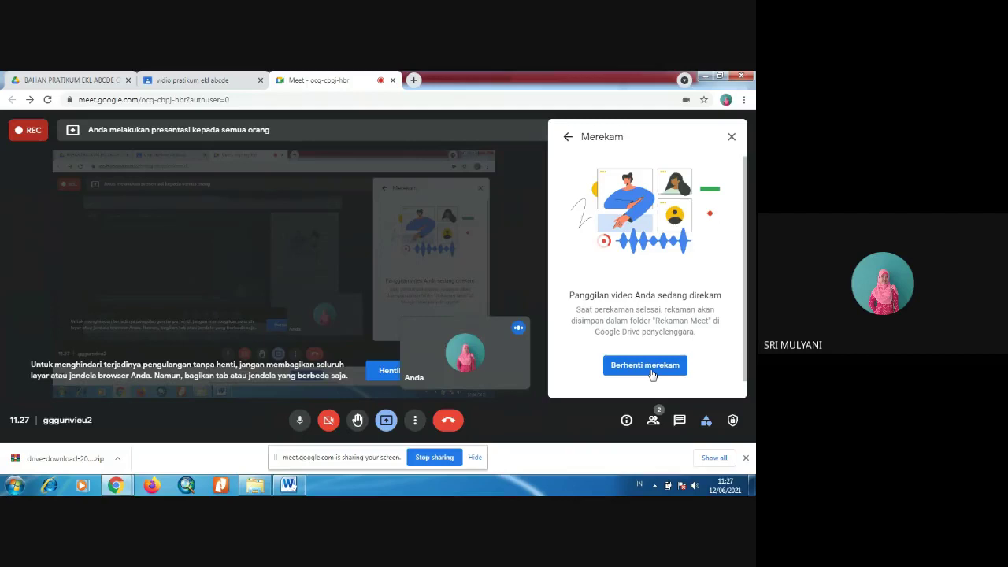